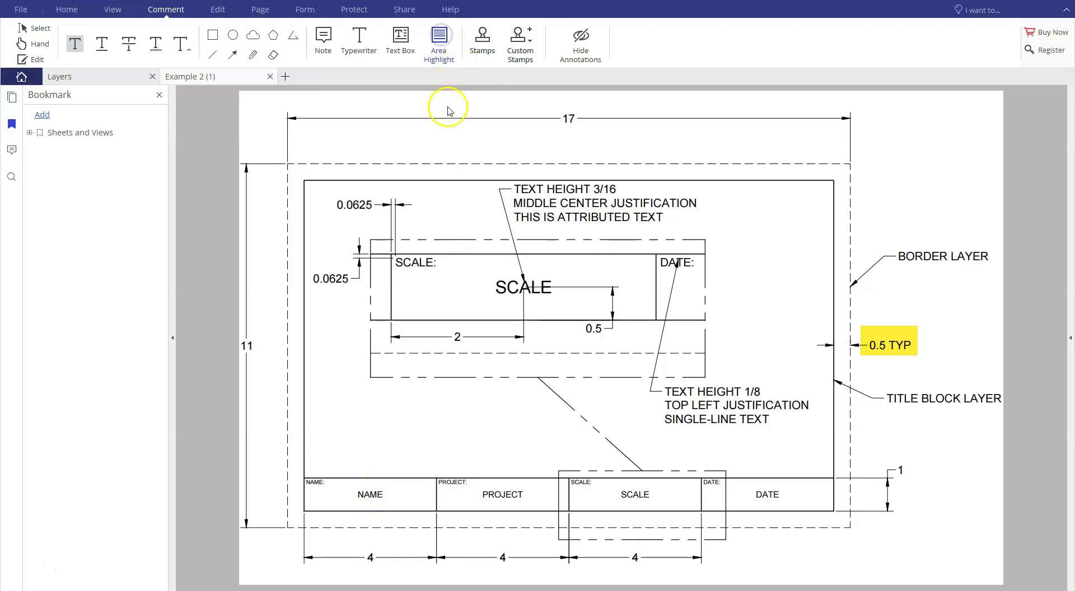
Step: Highlight the NAME, PROJECT, SCALE and DATE attribute texts in the title block of the reference PDF
{"action": "left_click_drag", "start_coordinate": [350, 485], "coordinate": [395, 502]}
{"action": "left_click_drag", "start_coordinate": [483, 488], "coordinate": [530, 501]}
{"action": "left_click_drag", "start_coordinate": [619, 488], "coordinate": [657, 503]}
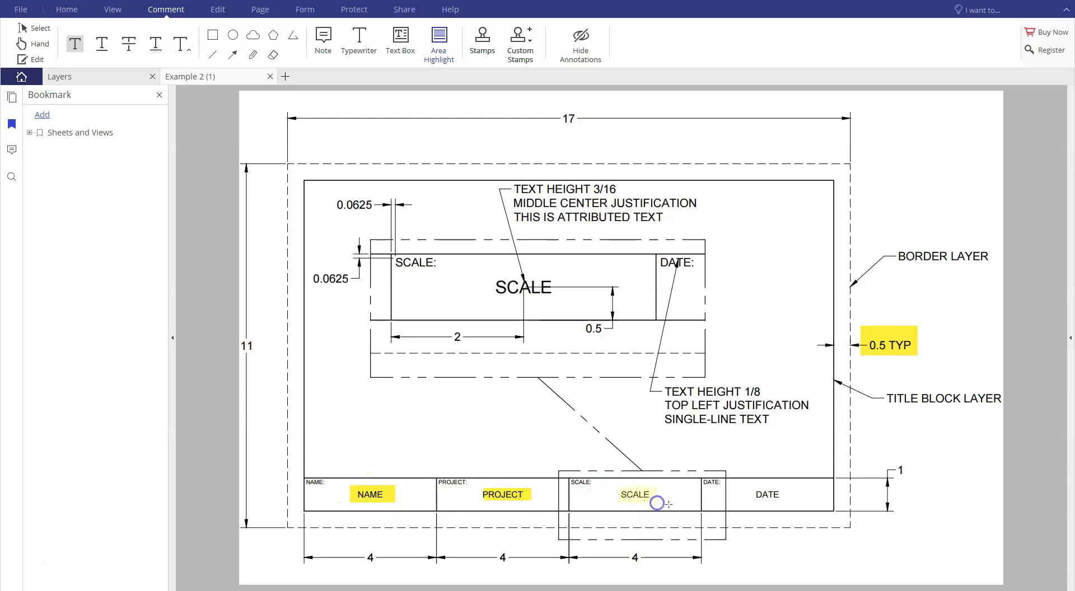
{"action": "left_click_drag", "start_coordinate": [751, 487], "coordinate": [787, 502]}
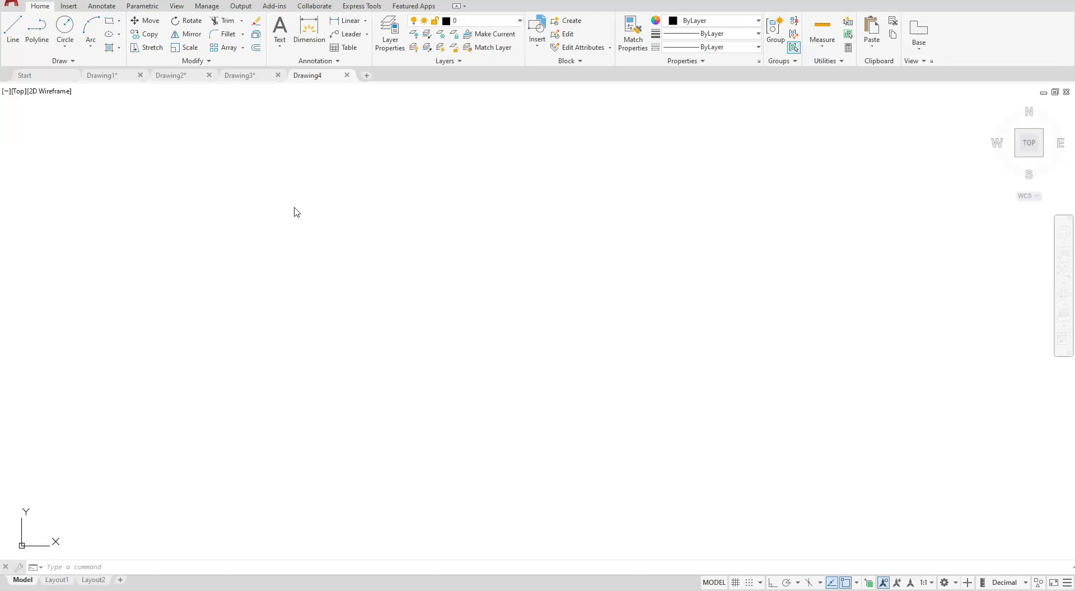
Step: Switch to AutoCAD and open the Text Style settings of the new drawing
{"action": "left_click", "coordinate": [100, 11]}
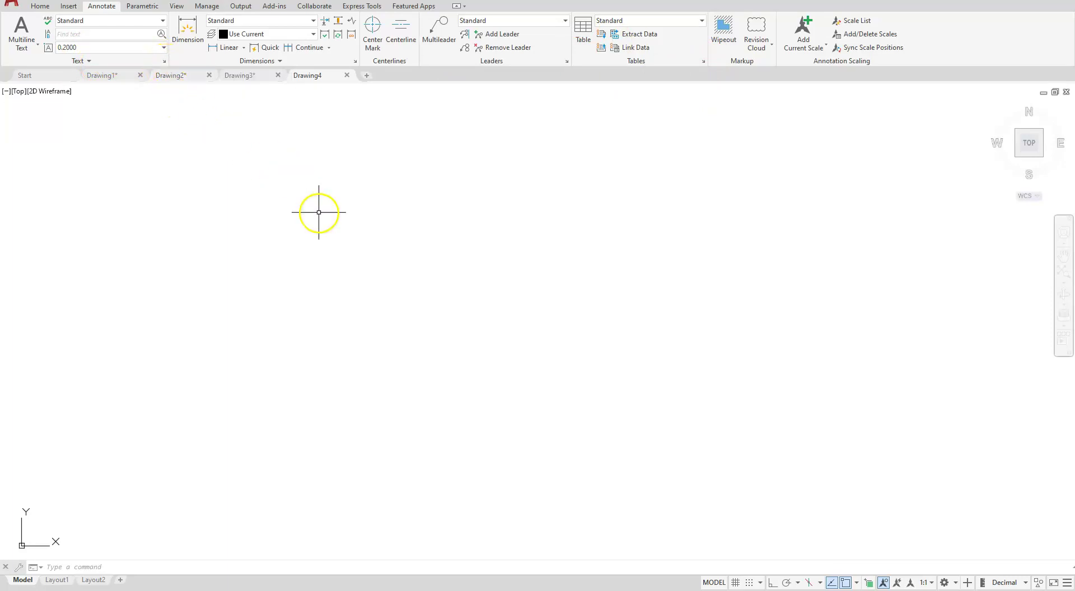
{"action": "type", "text": "st"}
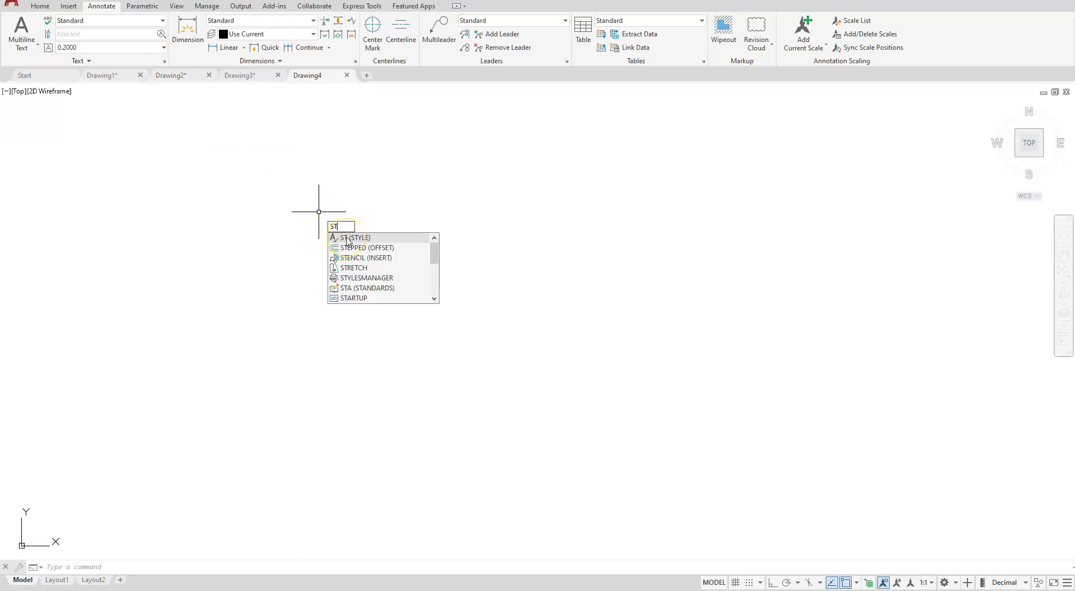
{"action": "left_click", "coordinate": [239, 163]}
{"action": "left_click", "coordinate": [153, 140]}
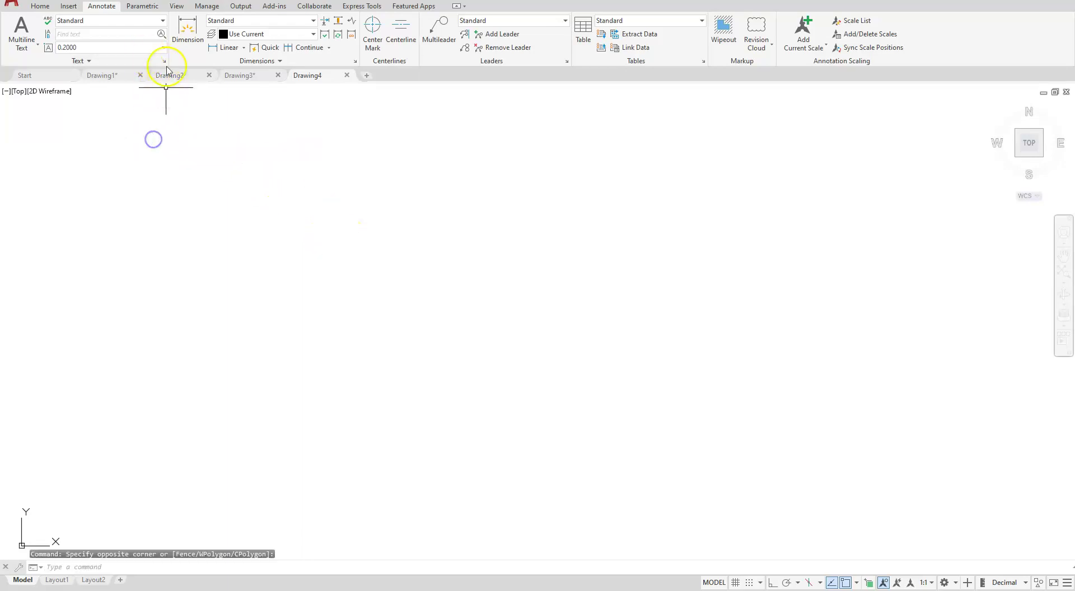
{"action": "left_click", "coordinate": [164, 60]}
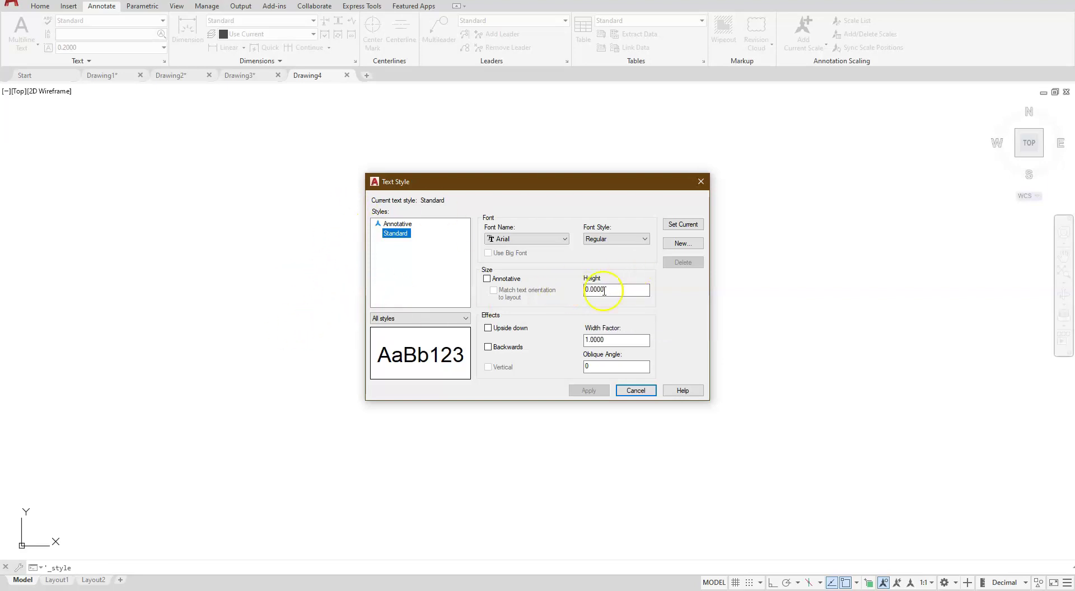
Step: Look through the fonts available for the Standard text style, including the SHX fonts, and close the settings without changing the font
{"action": "left_click", "coordinate": [564, 239]}
{"action": "scroll", "coordinate": [516, 318], "scroll_direction": "down", "scroll_amount": 8}
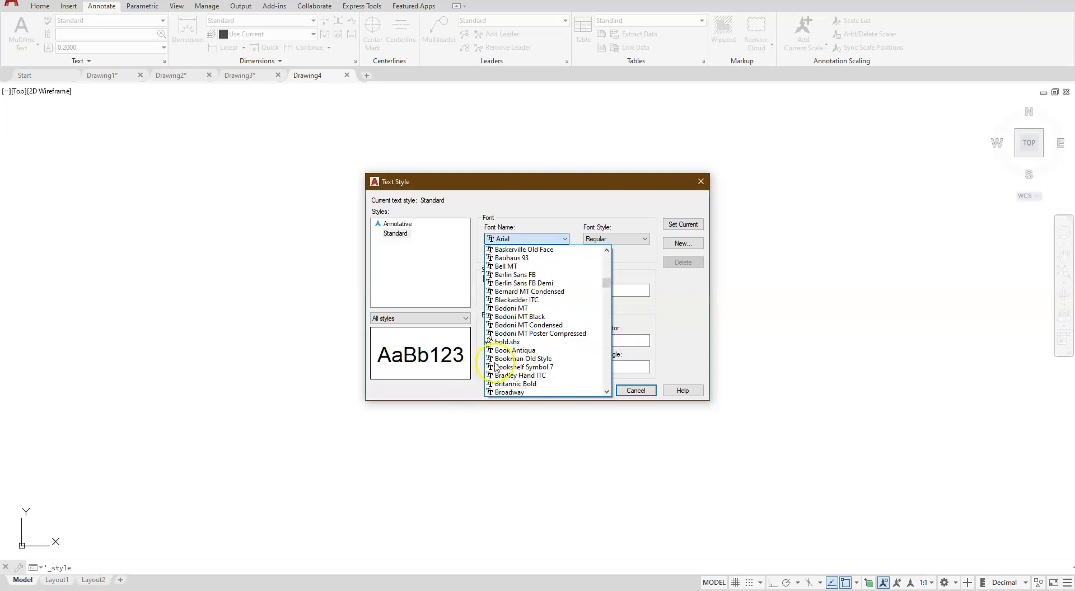
{"action": "left_click", "coordinate": [667, 305]}
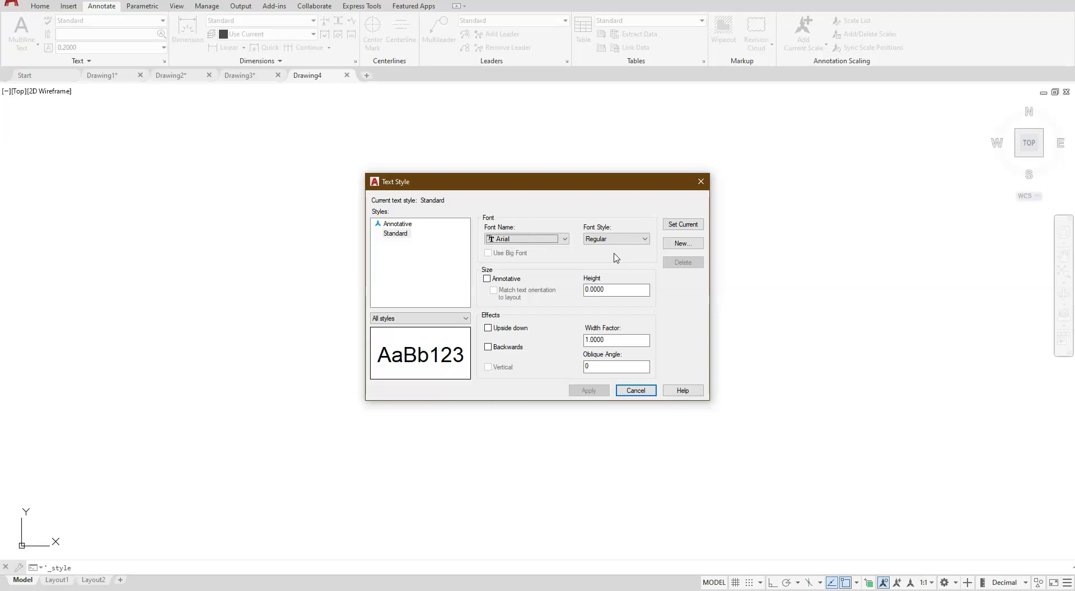
{"action": "left_click", "coordinate": [565, 239]}
{"action": "scroll", "coordinate": [508, 363], "scroll_direction": "down", "scroll_amount": 12}
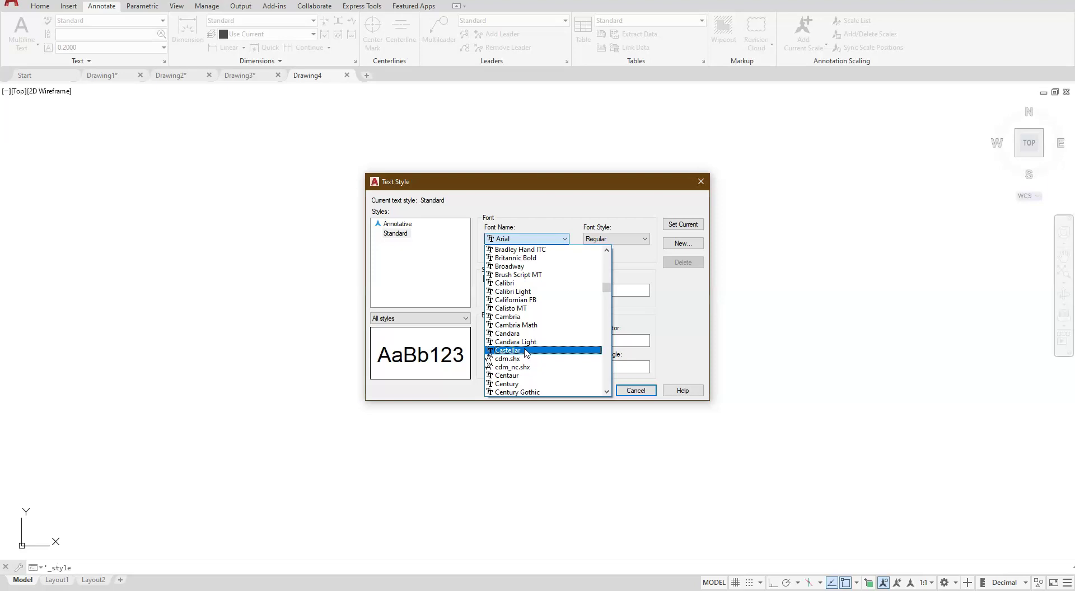
{"action": "left_click", "coordinate": [482, 361]}
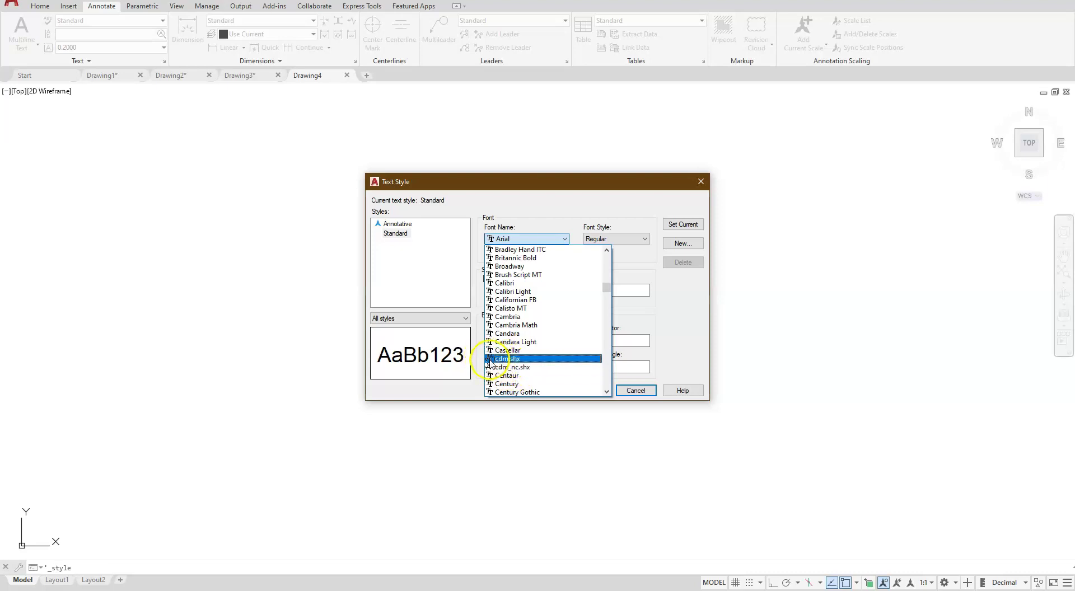
{"action": "left_click", "coordinate": [693, 320]}
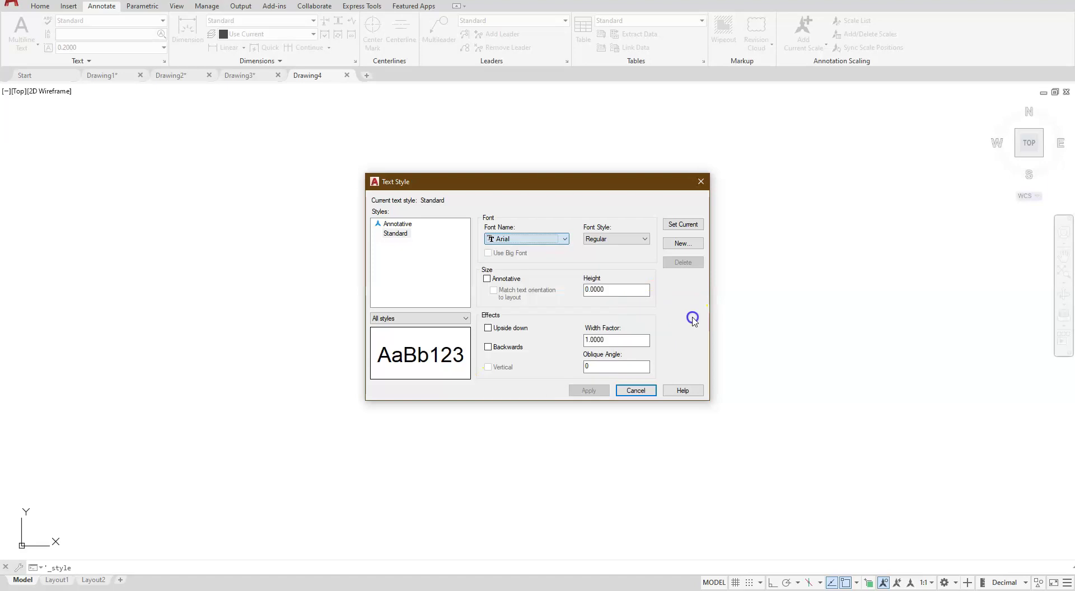
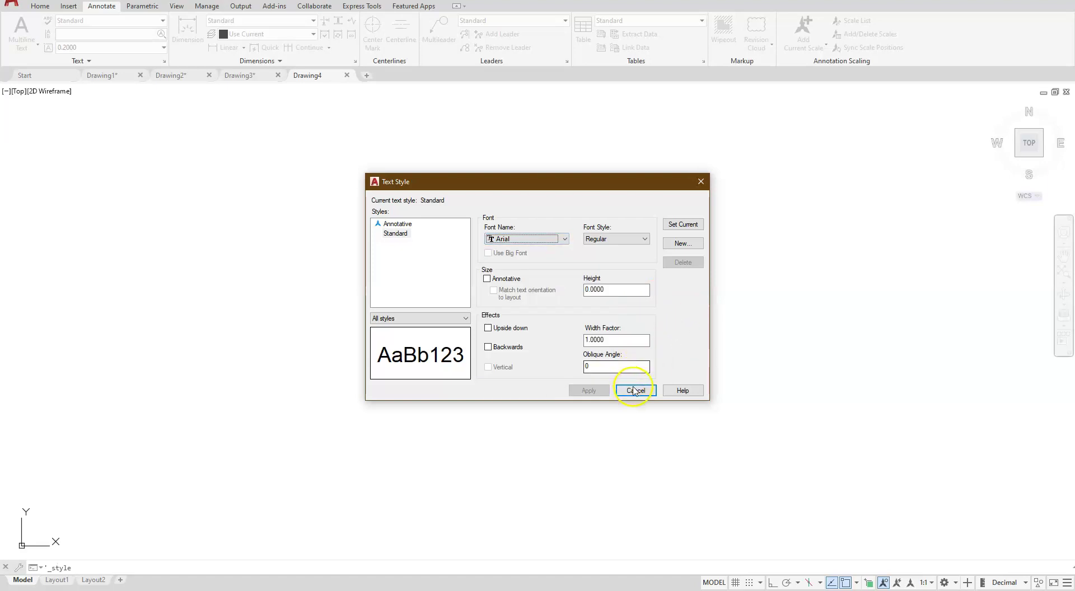
{"action": "left_click", "coordinate": [499, 372]}
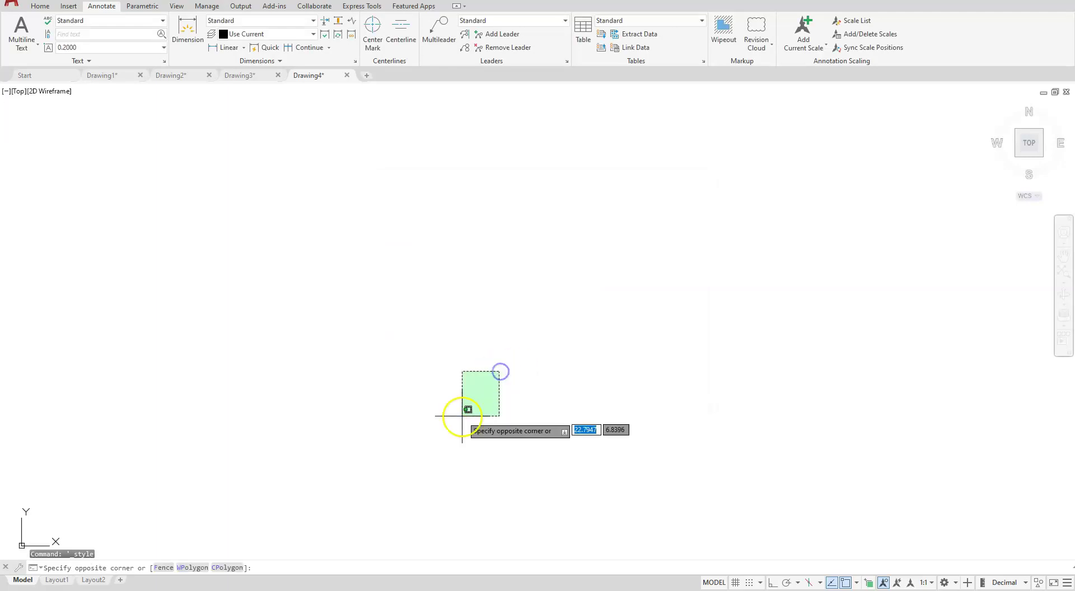
{"action": "left_click", "coordinate": [465, 415]}
Step: Draw a 17 by 11 rectangle with its first corner at the origin 0,0
{"action": "mouse_move", "coordinate": [412, 433]}
{"action": "middle_mouse_down"}
{"action": "mouse_move", "coordinate": [449, 401]}
{"action": "mouse_move", "coordinate": [692, 310]}
{"action": "mouse_move", "coordinate": [634, 392]}
{"action": "middle_mouse_up"}
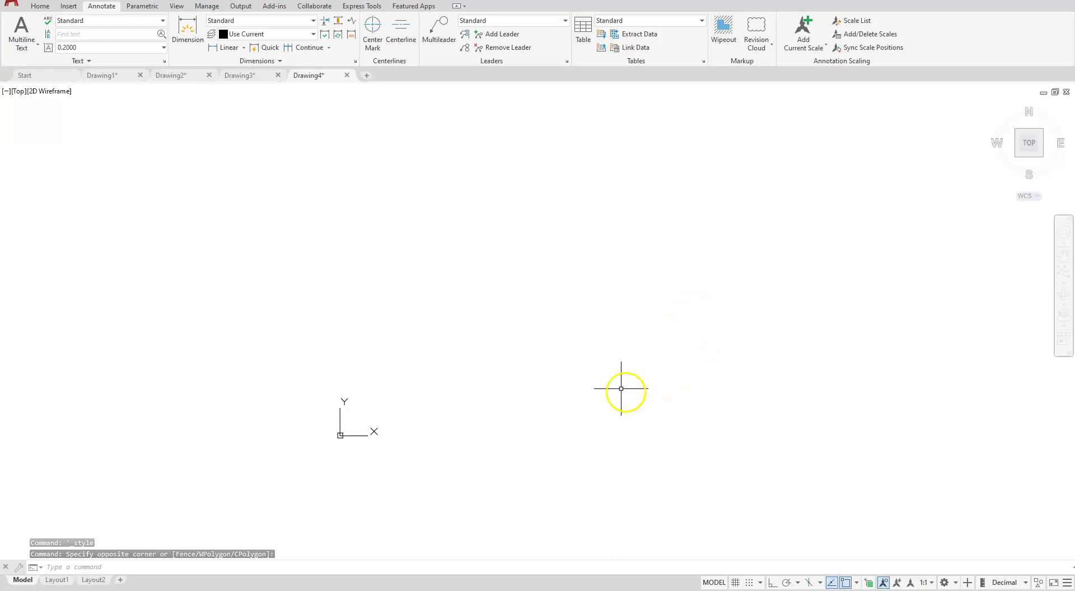
{"action": "left_click", "coordinate": [40, 7]}
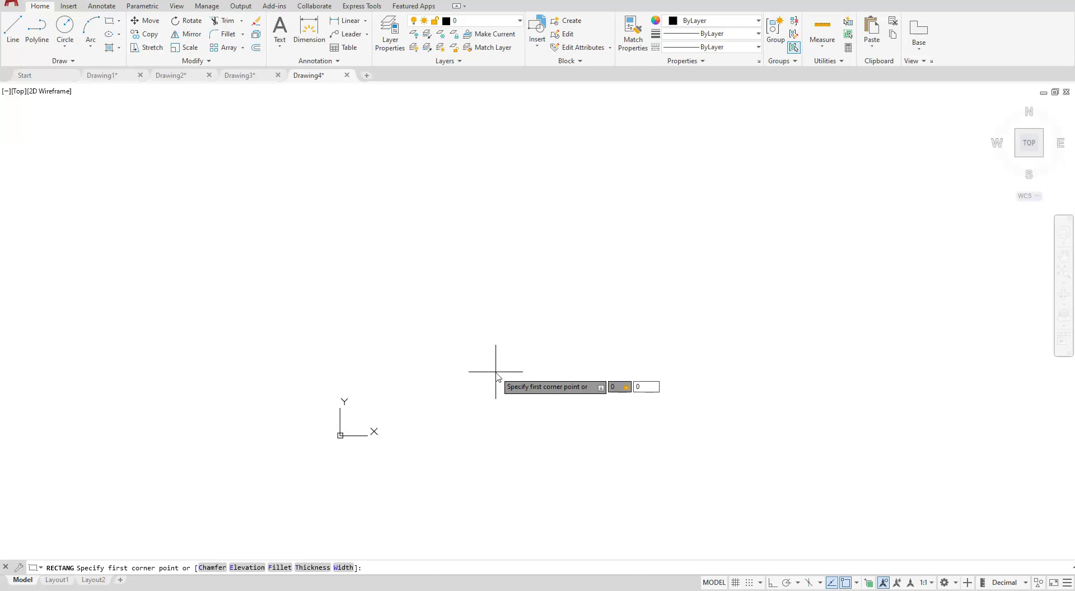
{"action": "key", "text": "Return"}
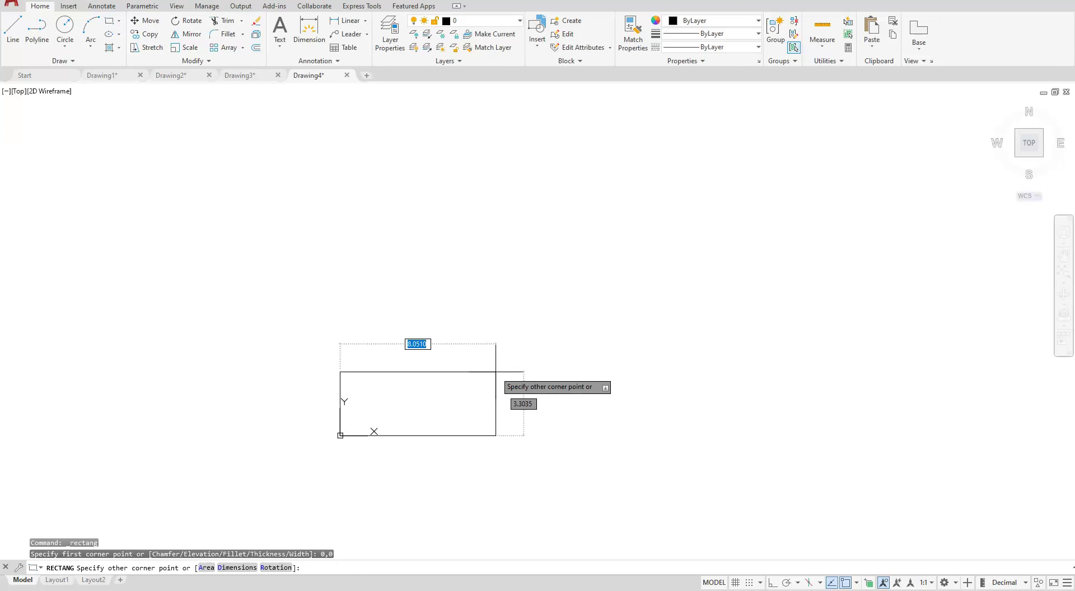
{"action": "type", "text": "17"}
{"action": "key", "text": "Tab"}
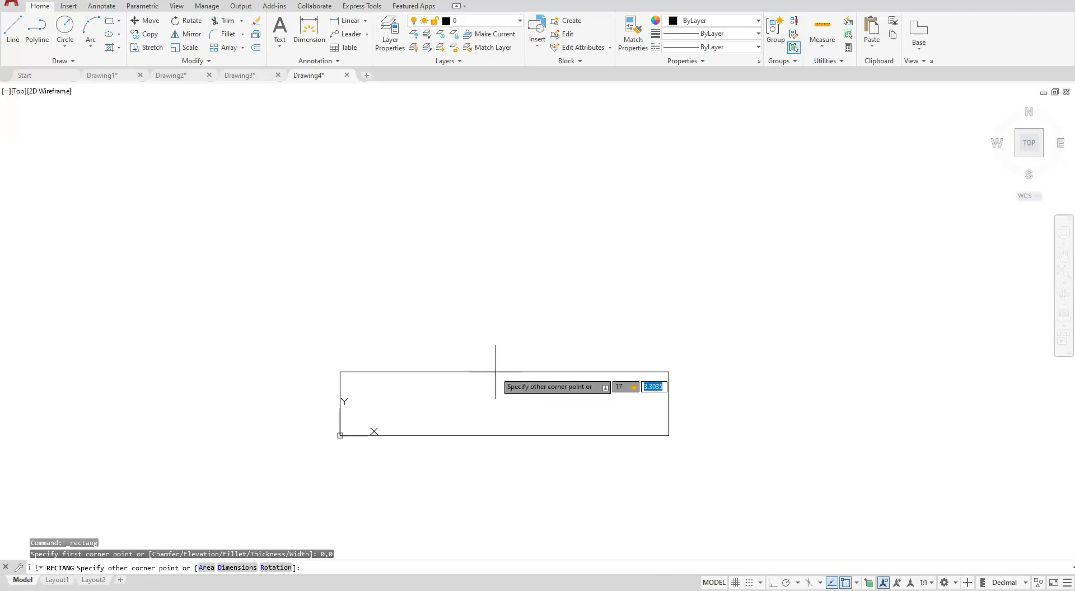
{"action": "type", "text": "11"}
{"action": "key", "text": "Return"}
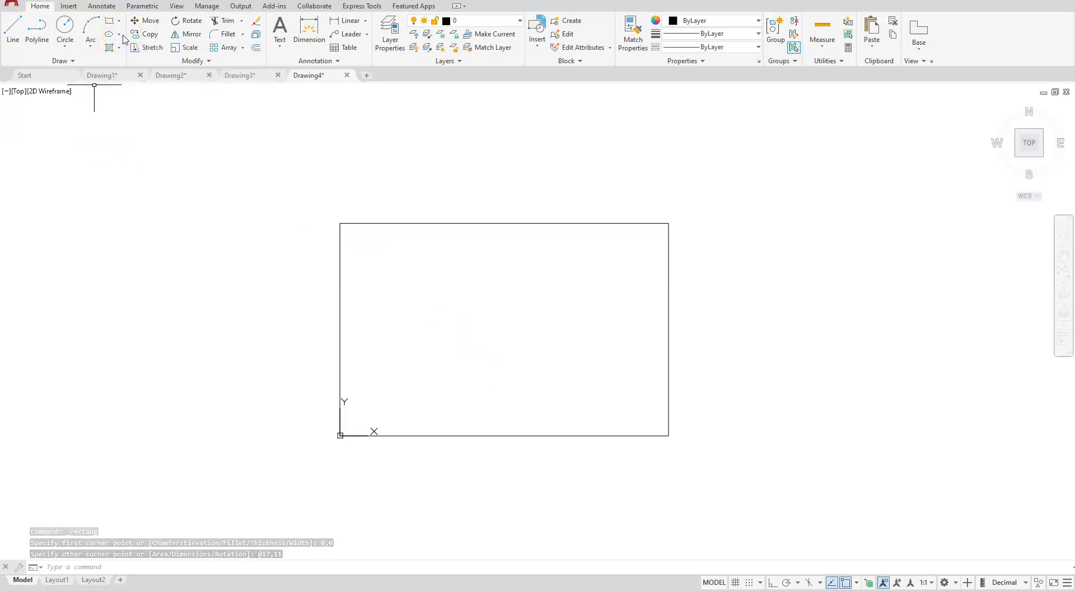
Step: Offset the 17 by 11 rectangle inward by 0.25 to form the inner border
{"action": "left_click", "coordinate": [256, 48]}
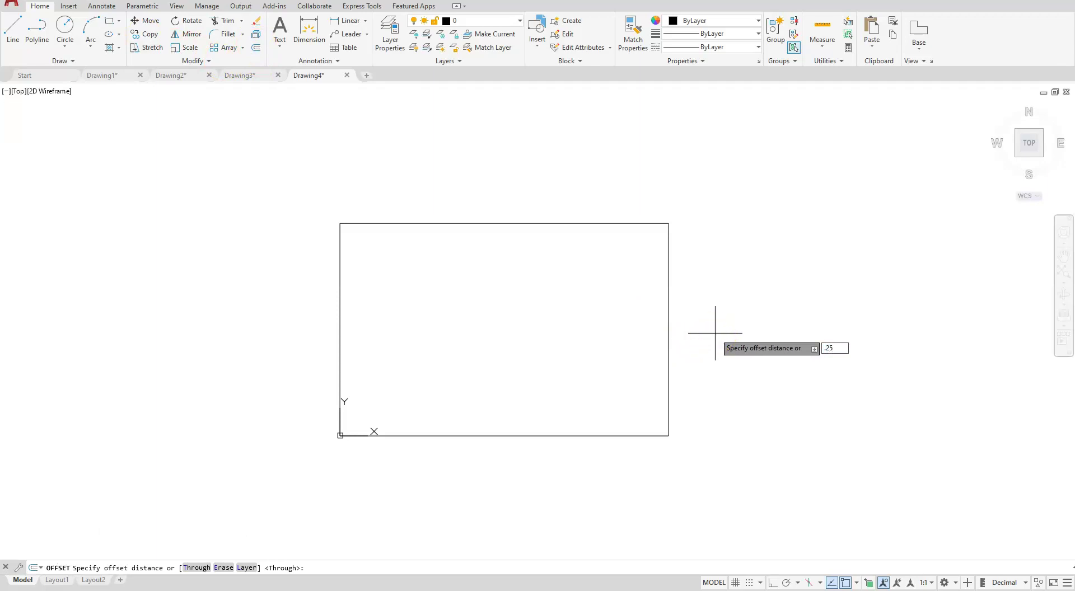
{"action": "key", "text": "Return"}
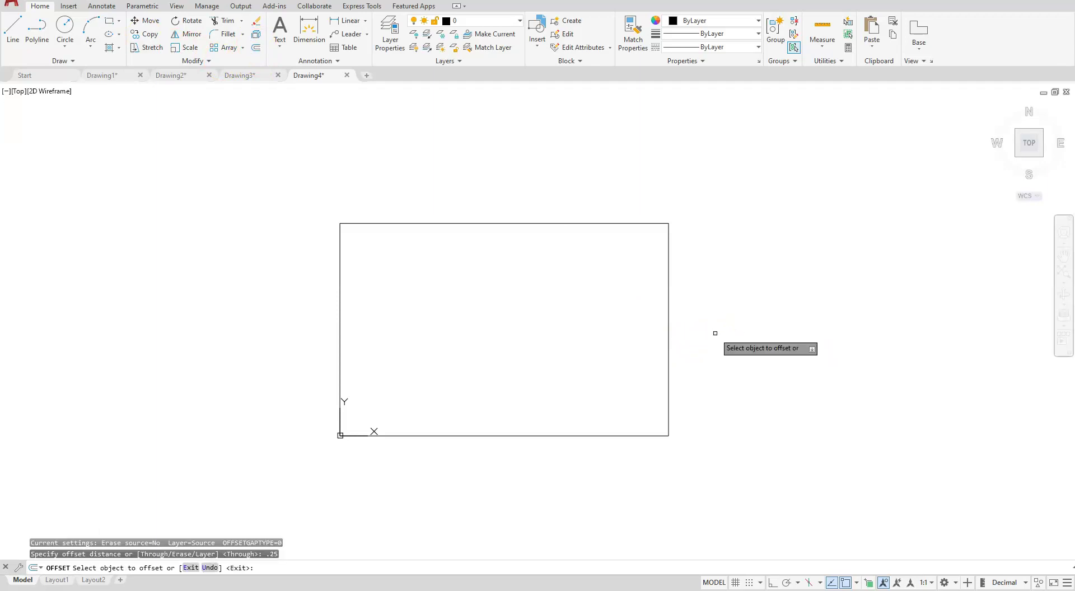
{"action": "left_click", "coordinate": [669, 248]}
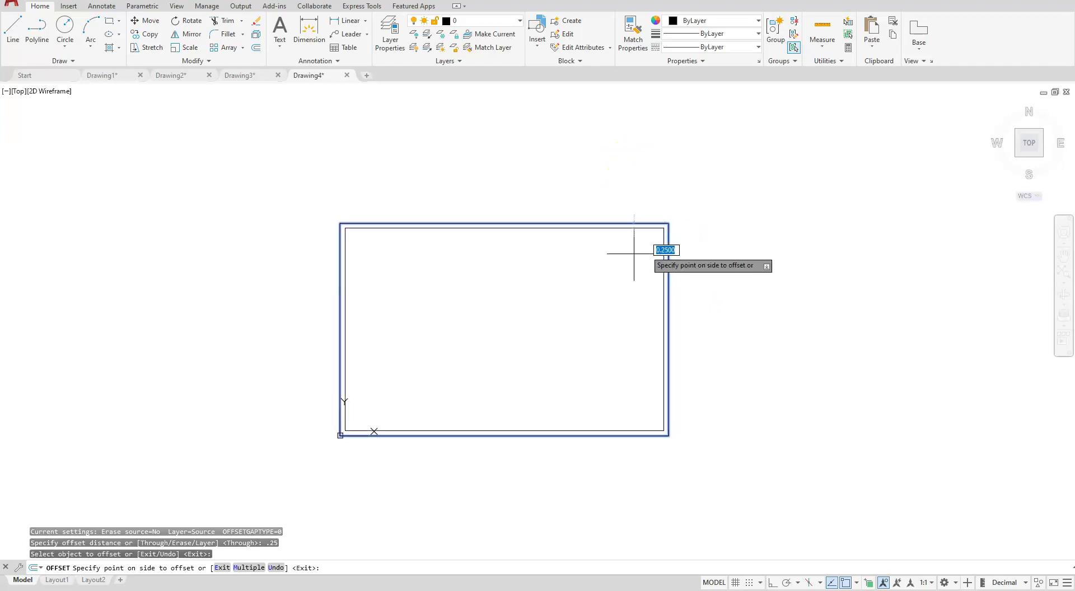
{"action": "left_click", "coordinate": [612, 259]}
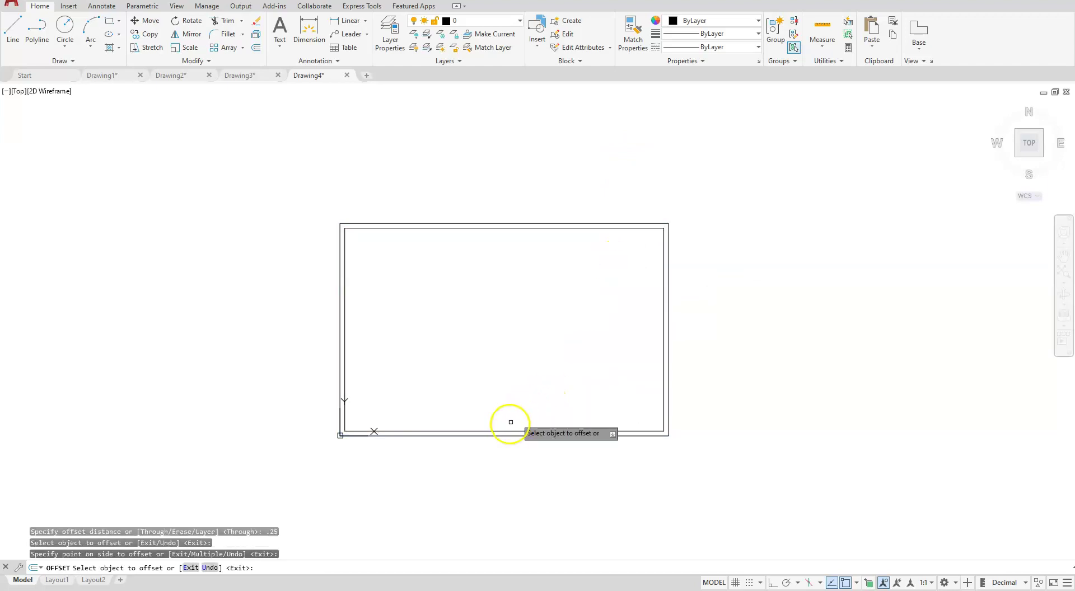
{"action": "scroll", "coordinate": [464, 467], "scroll_direction": "up", "scroll_amount": 4}
{"action": "mouse_move", "coordinate": [497, 407]}
{"action": "middle_mouse_down"}
{"action": "mouse_move", "coordinate": [501, 487]}
{"action": "mouse_move", "coordinate": [491, 499]}
{"action": "middle_mouse_up"}
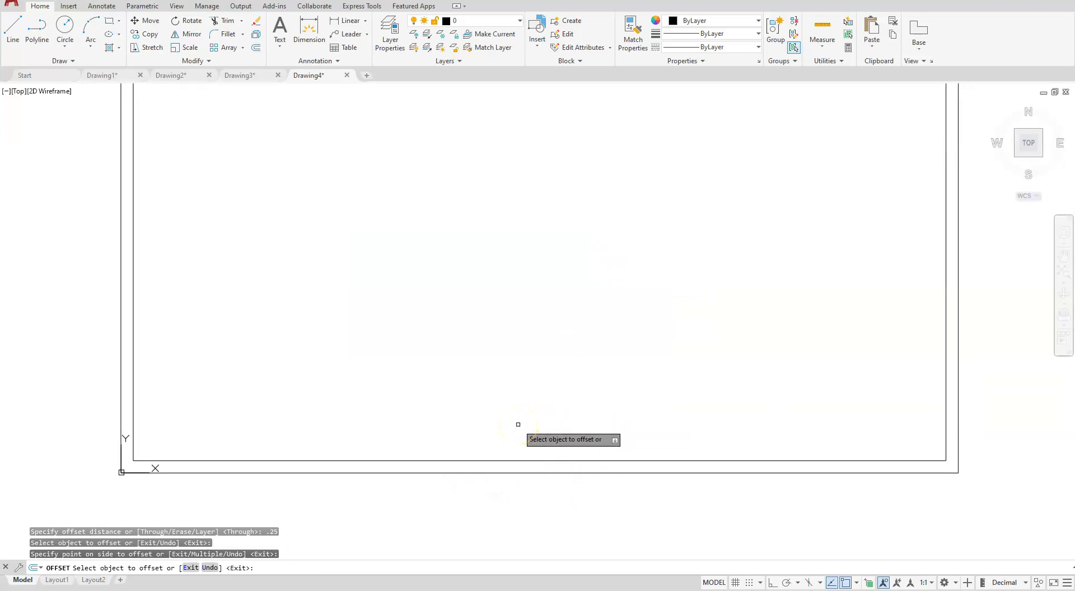
{"action": "key", "text": "Escape"}
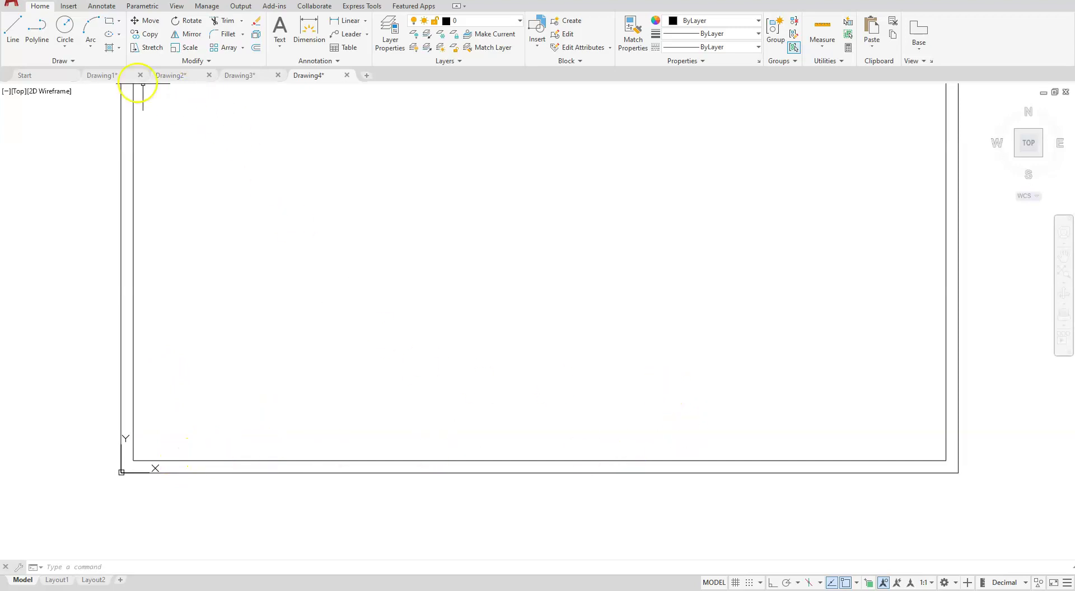
Step: Create a horizontal construction line offset 1 above the inner rectangle's bottom edge
{"action": "left_click", "coordinate": [65, 60]}
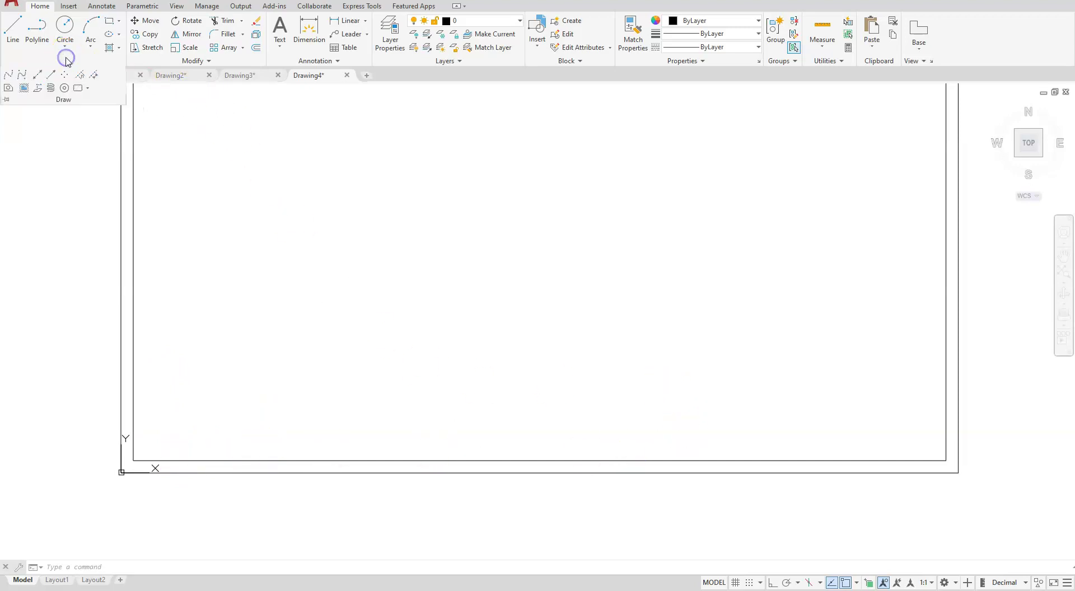
{"action": "left_click", "coordinate": [34, 80]}
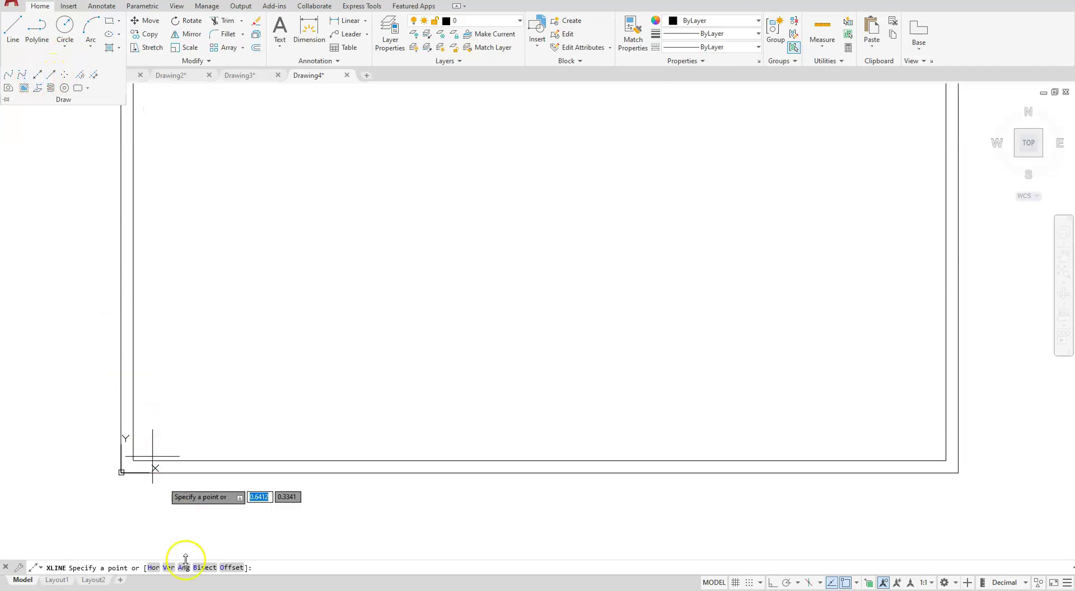
{"action": "left_click", "coordinate": [231, 568]}
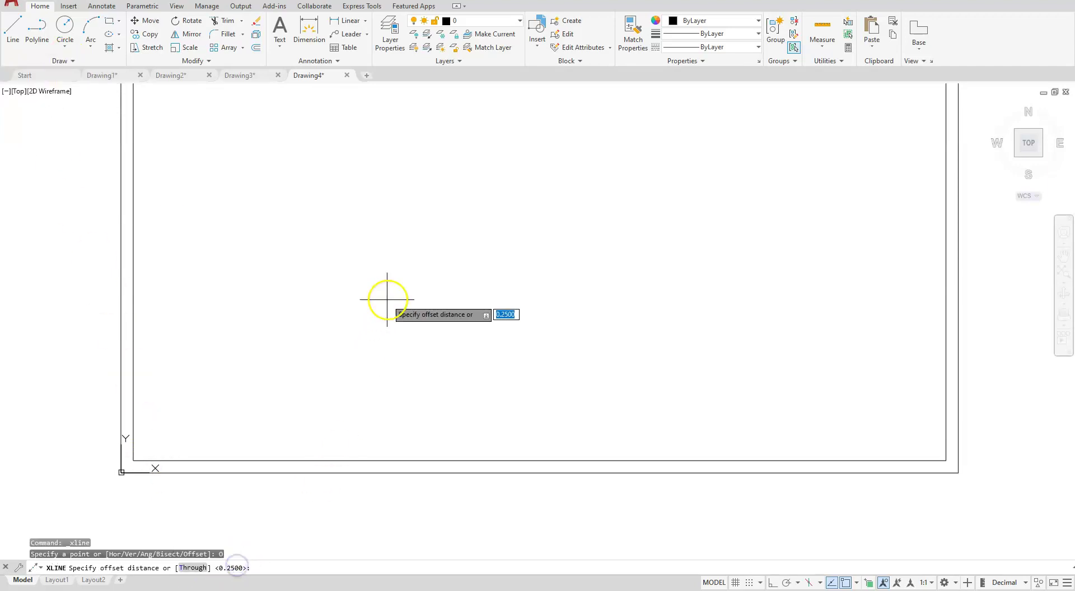
{"action": "key", "text": "Return"}
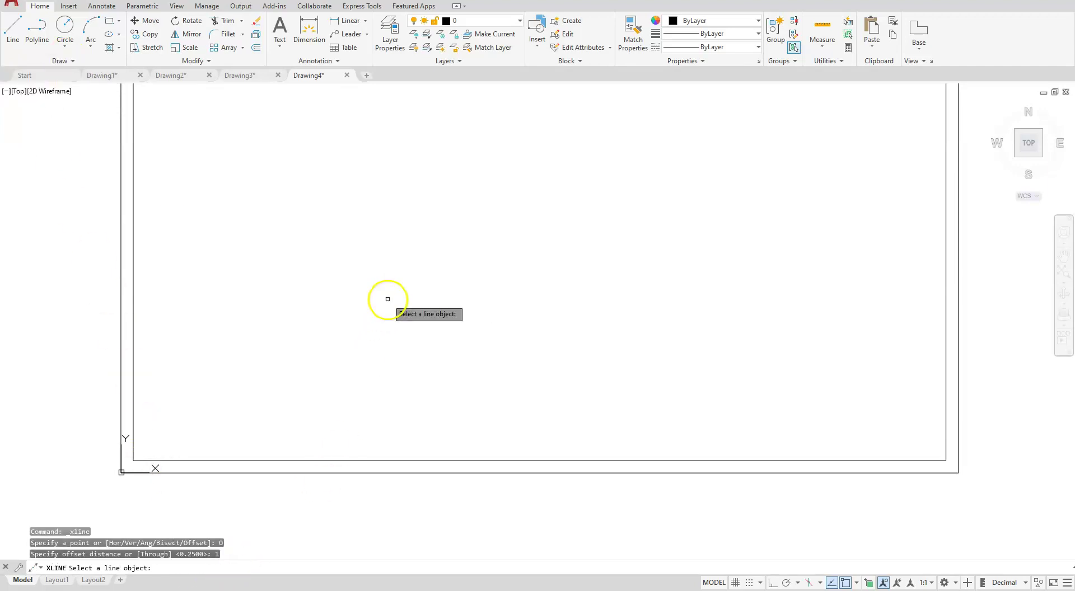
{"action": "left_click", "coordinate": [490, 461]}
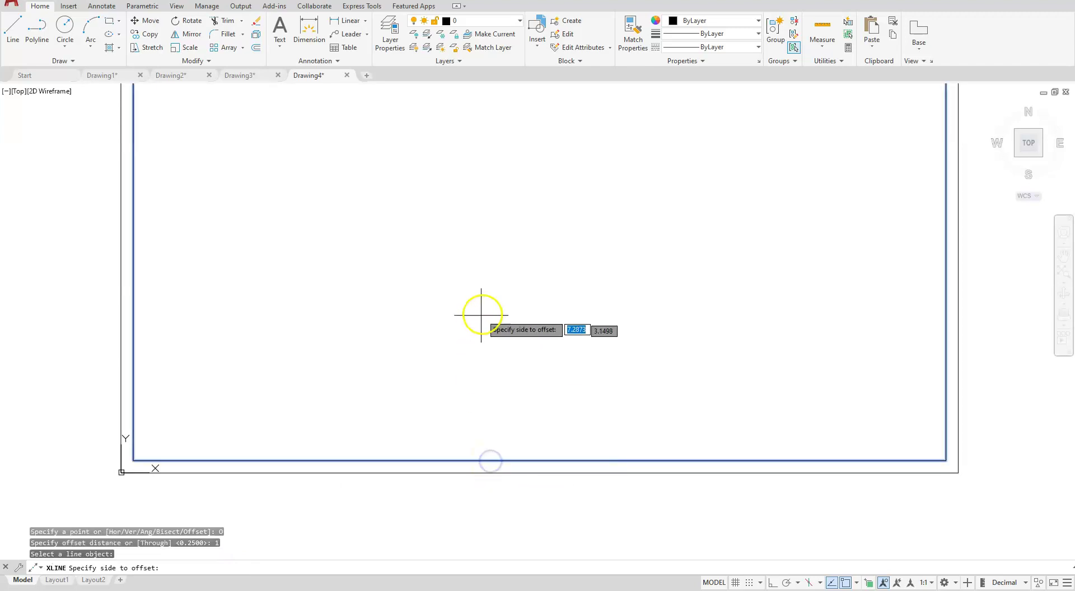
{"action": "left_click", "coordinate": [499, 270]}
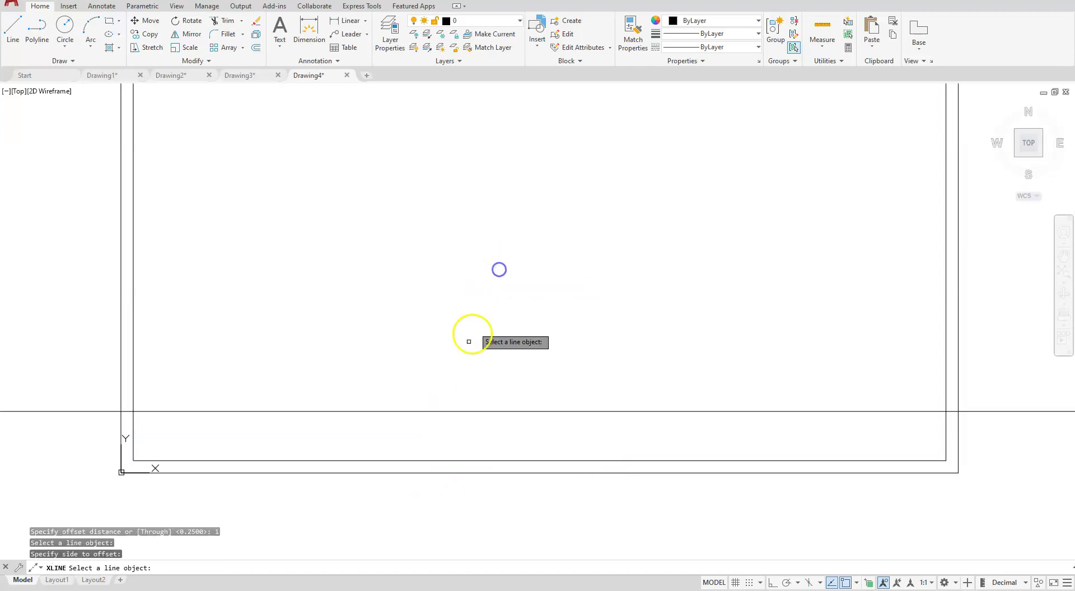
{"action": "left_click", "coordinate": [343, 466]}
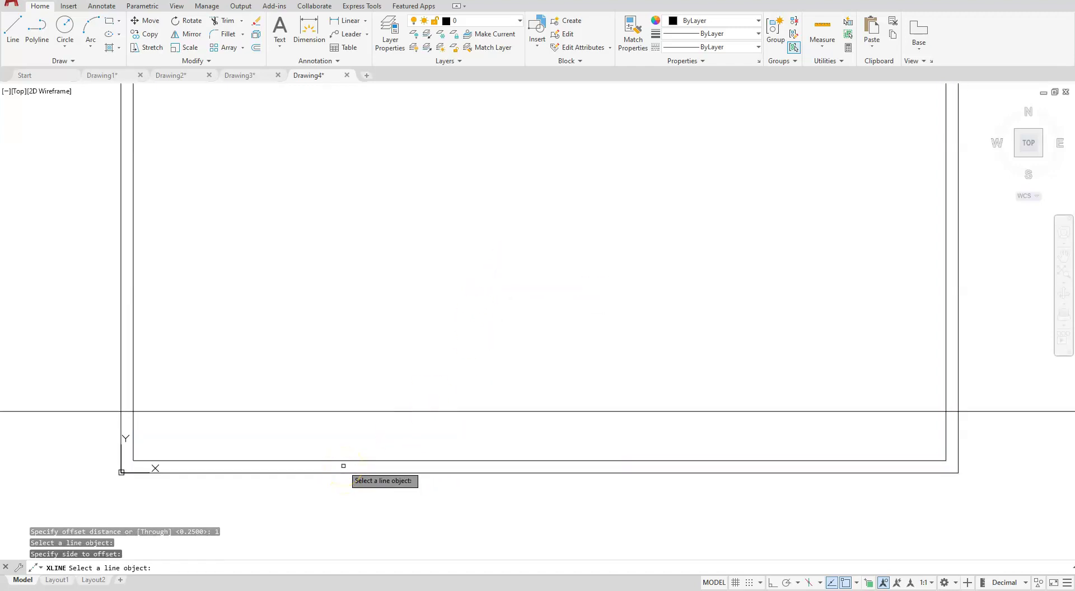
{"action": "key", "text": "Escape"}
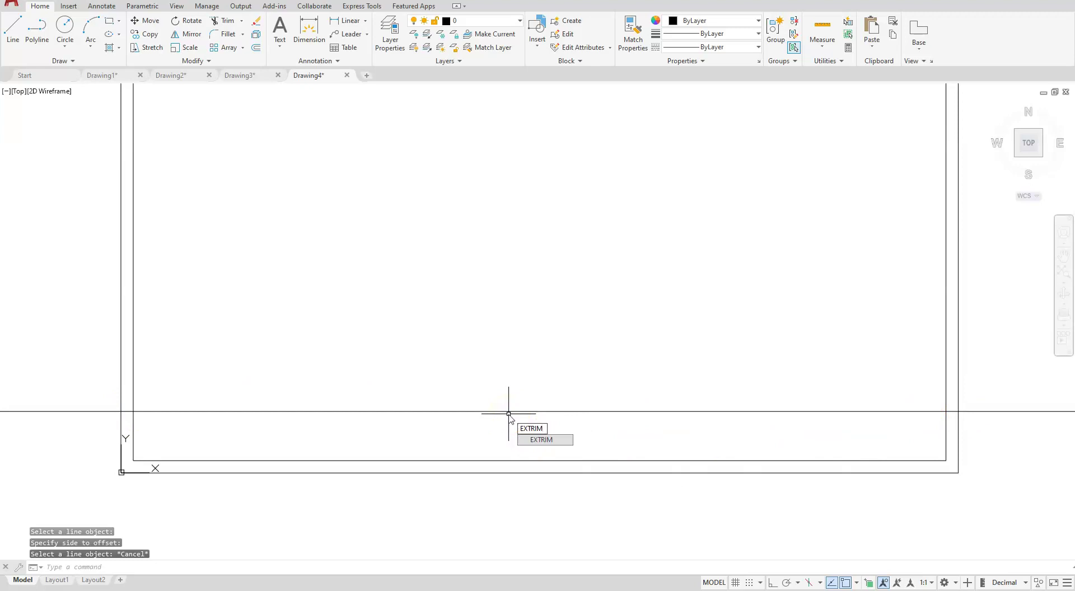
Step: Trim the construction line outside the inner rectangle with EXTRIM, using that rectangle as the cutting edge
{"action": "key", "text": "Return"}
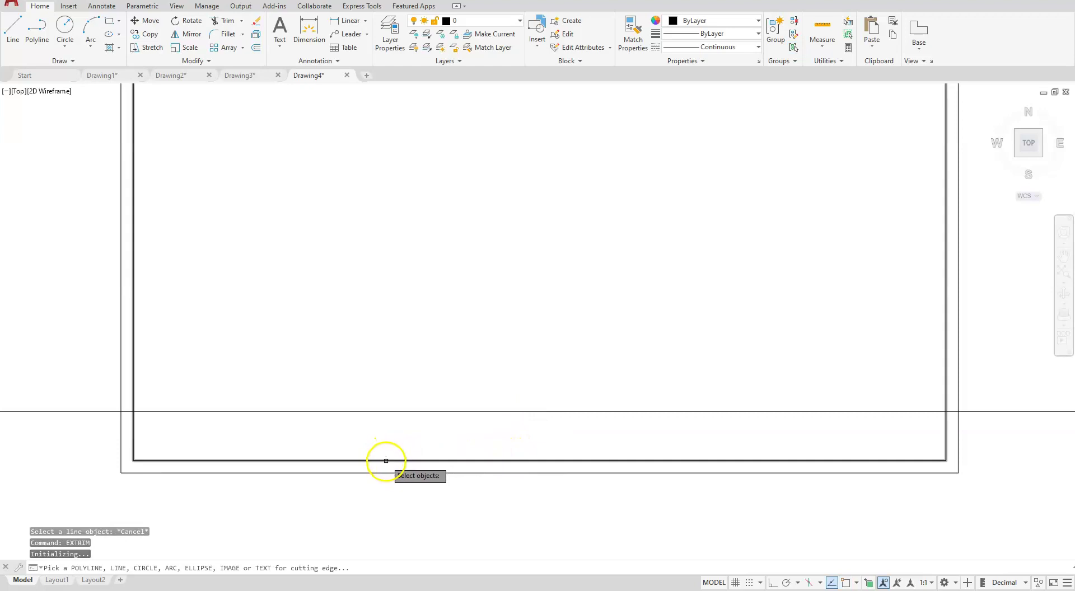
{"action": "left_click", "coordinate": [385, 461]}
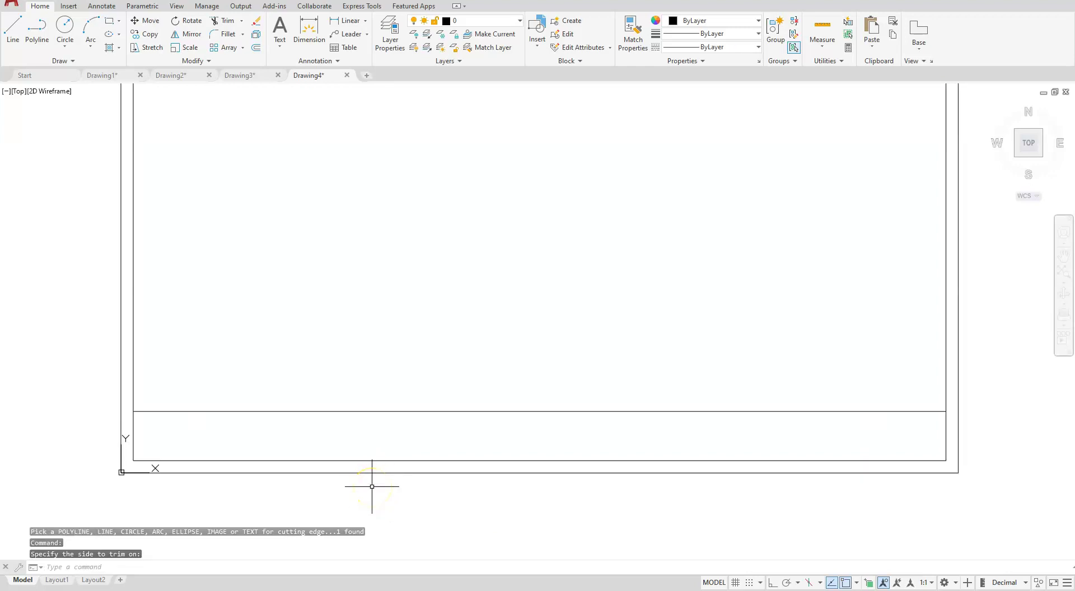
Step: Divide the horizontal line above the bottom strip into 4 equal segments with DIVIDE
{"action": "left_click", "coordinate": [82, 60]}
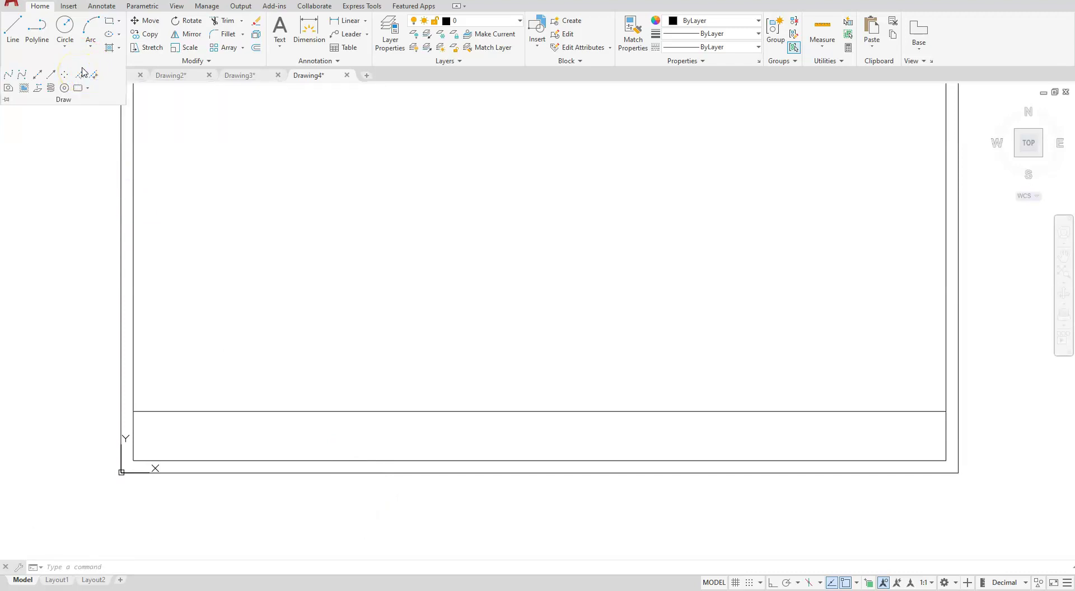
{"action": "left_click", "coordinate": [82, 73]}
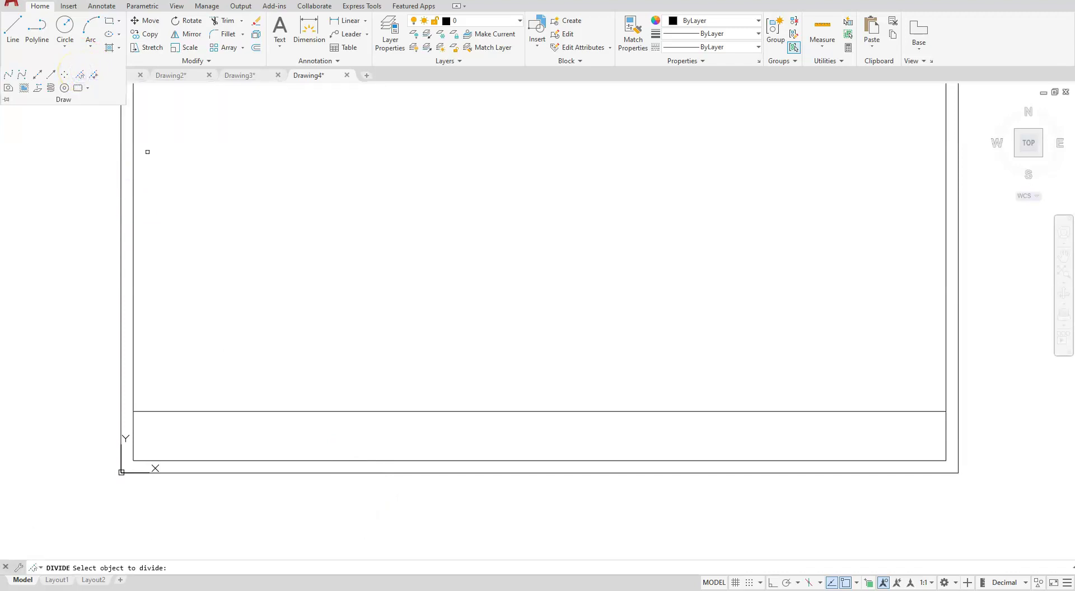
{"action": "left_click", "coordinate": [615, 411]}
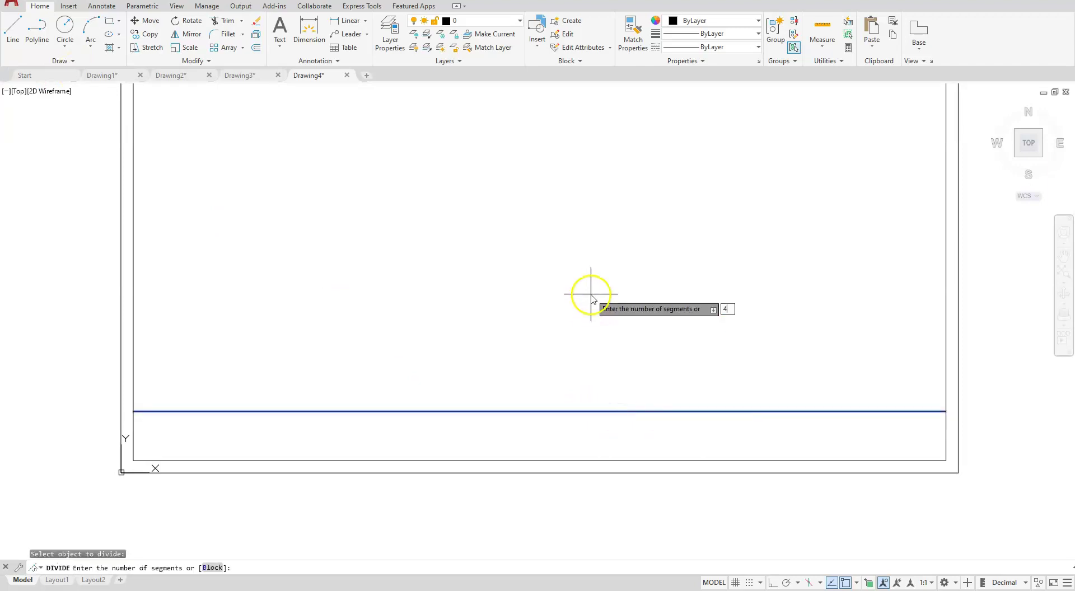
{"action": "key", "text": "Return"}
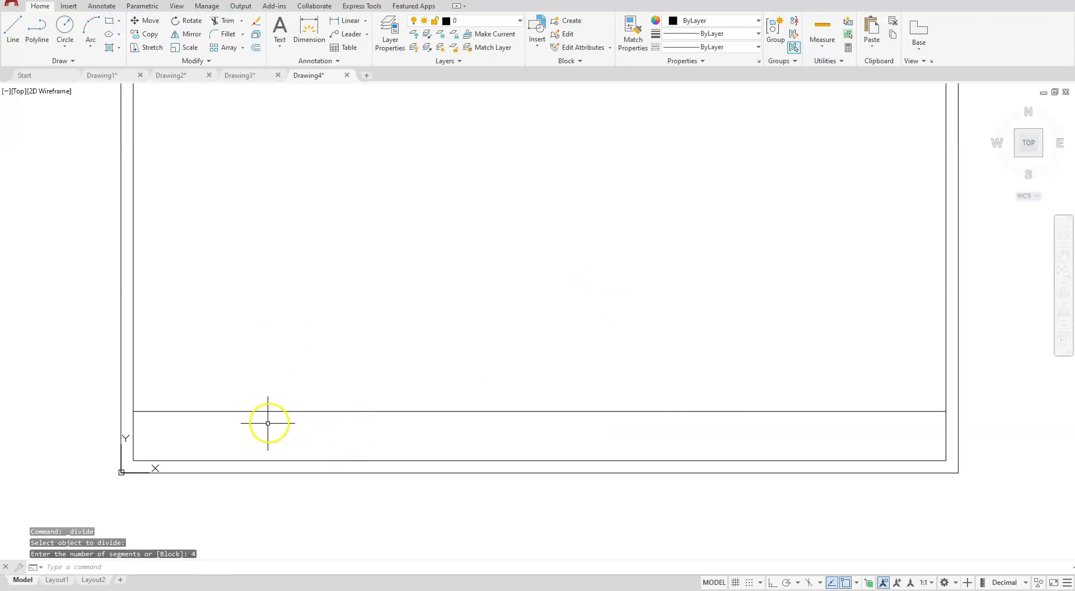
Step: Set the point style to the cross inside a circle and square so the division points show
{"action": "left_click", "coordinate": [842, 64]}
{"action": "left_click", "coordinate": [828, 89]}
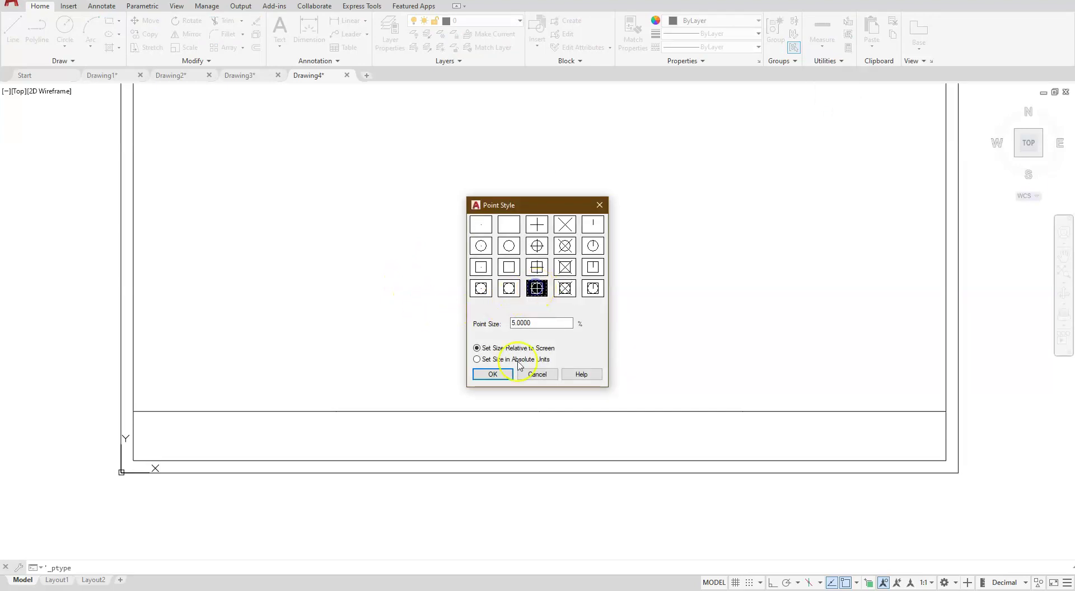
{"action": "left_click", "coordinate": [493, 375]}
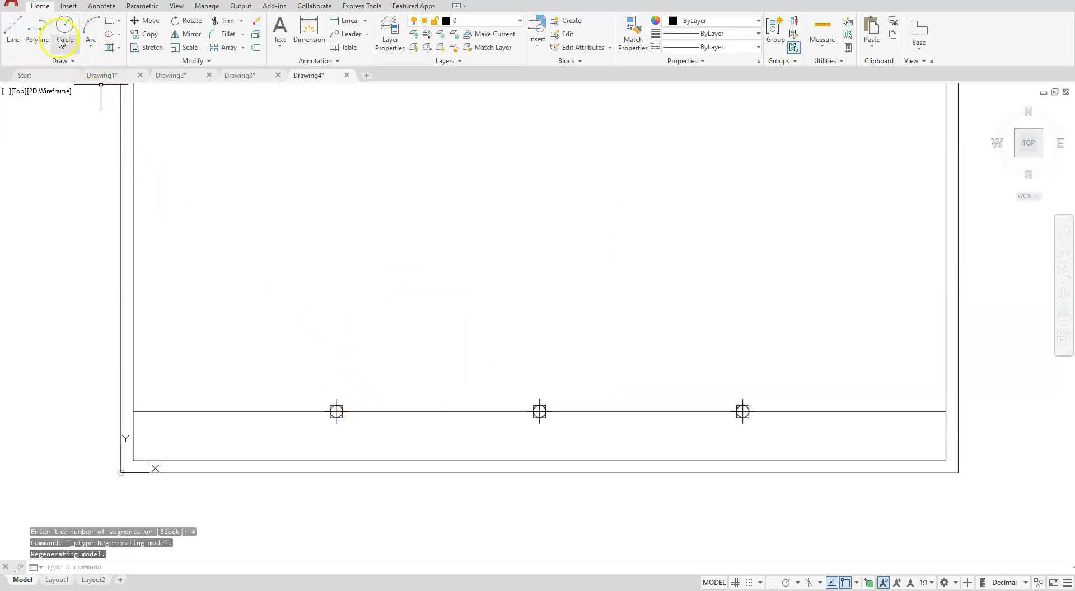
Step: Draw a vertical line from the leftmost division point, using the nod snap, down to the inner rectangle's bottom edge
{"action": "left_click", "coordinate": [11, 25]}
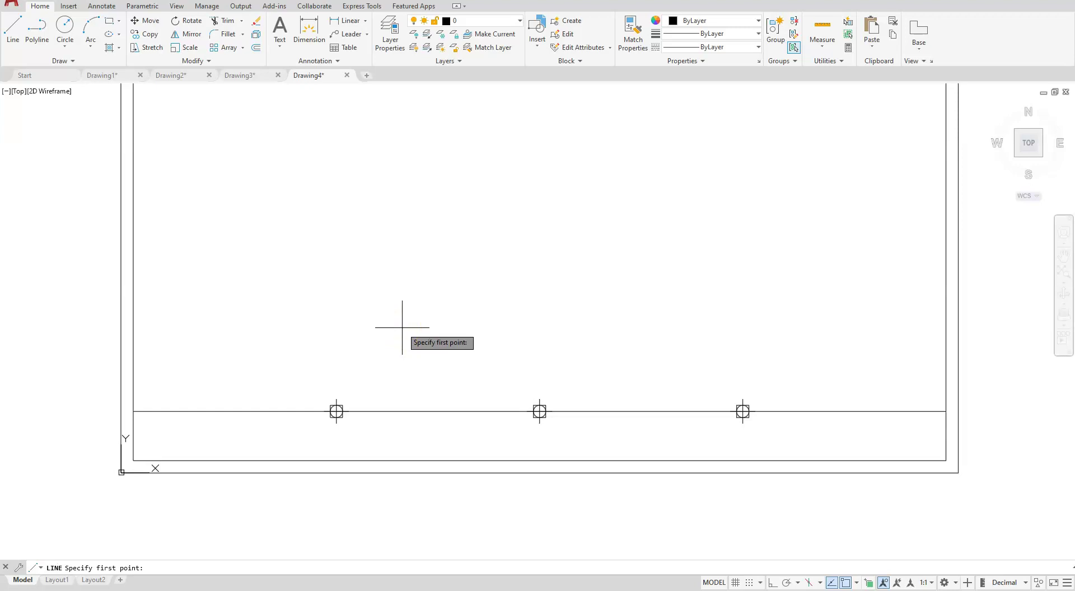
{"action": "type", "text": "nod"}
{"action": "key", "text": "Return"}
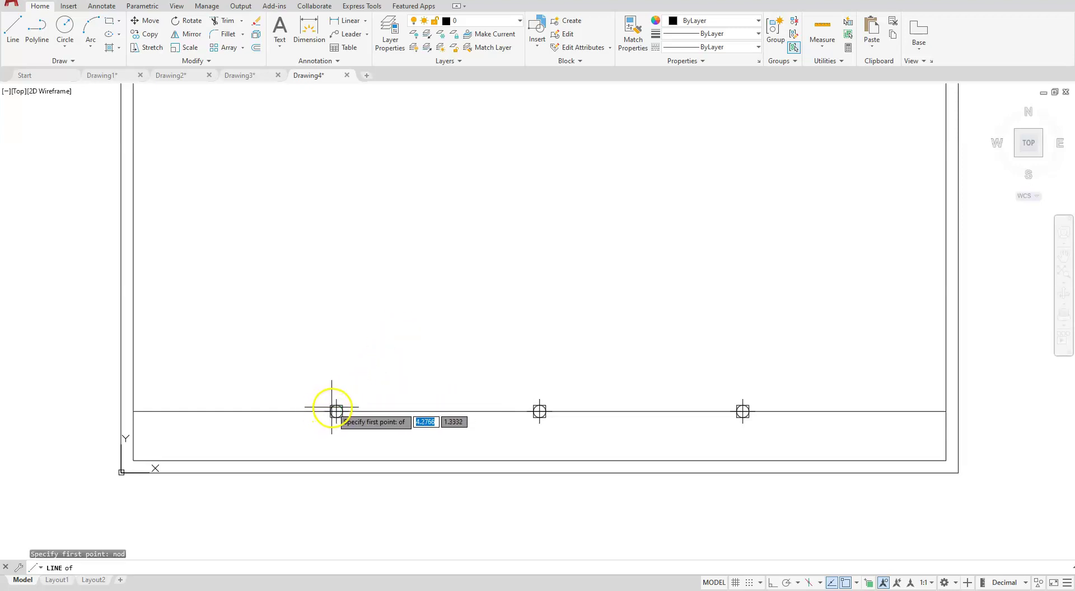
{"action": "left_click", "coordinate": [334, 409]}
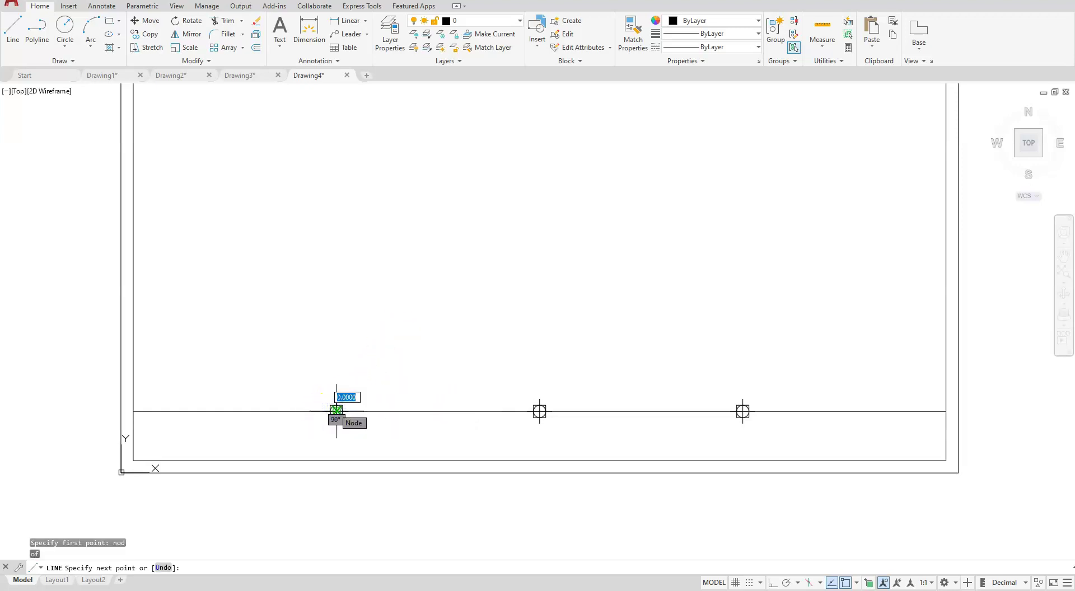
{"action": "left_click", "coordinate": [336, 461]}
{"action": "key", "text": "Return"}
{"action": "key", "text": "Escape"}
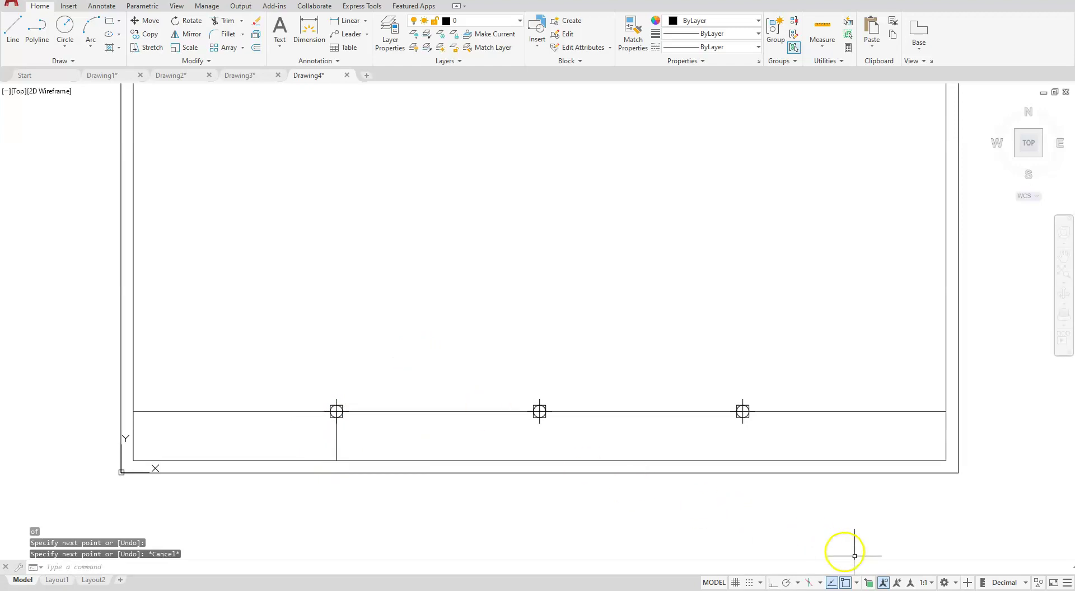
Step: Enable the Node object snap and draw a vertical line from the rightmost division point down to the inner rectangle's bottom edge
{"action": "left_click", "coordinate": [857, 584]}
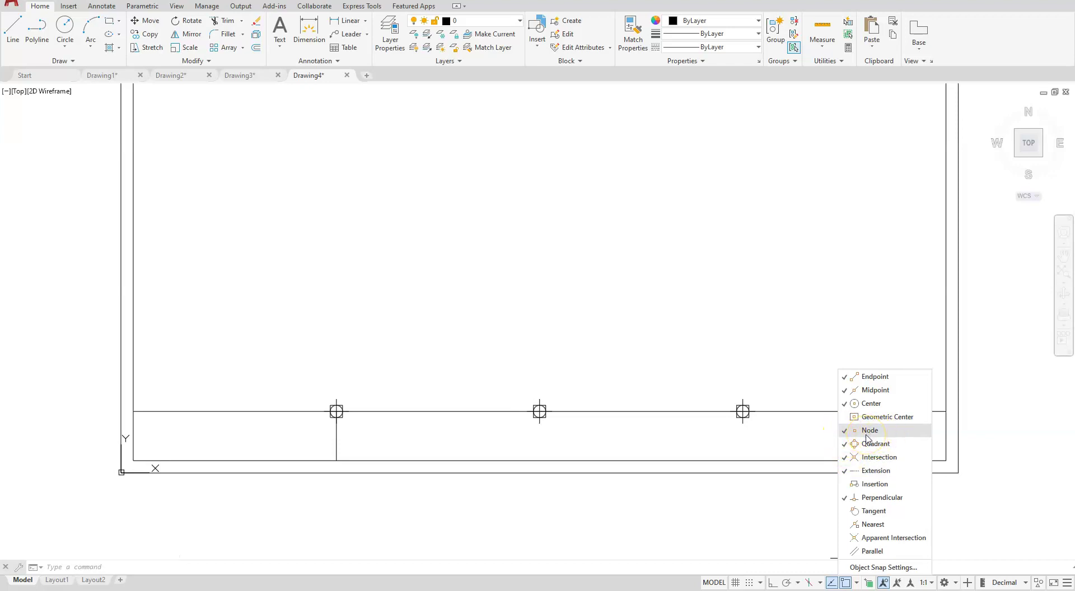
{"action": "left_click", "coordinate": [868, 431]}
{"action": "left_click", "coordinate": [11, 35]}
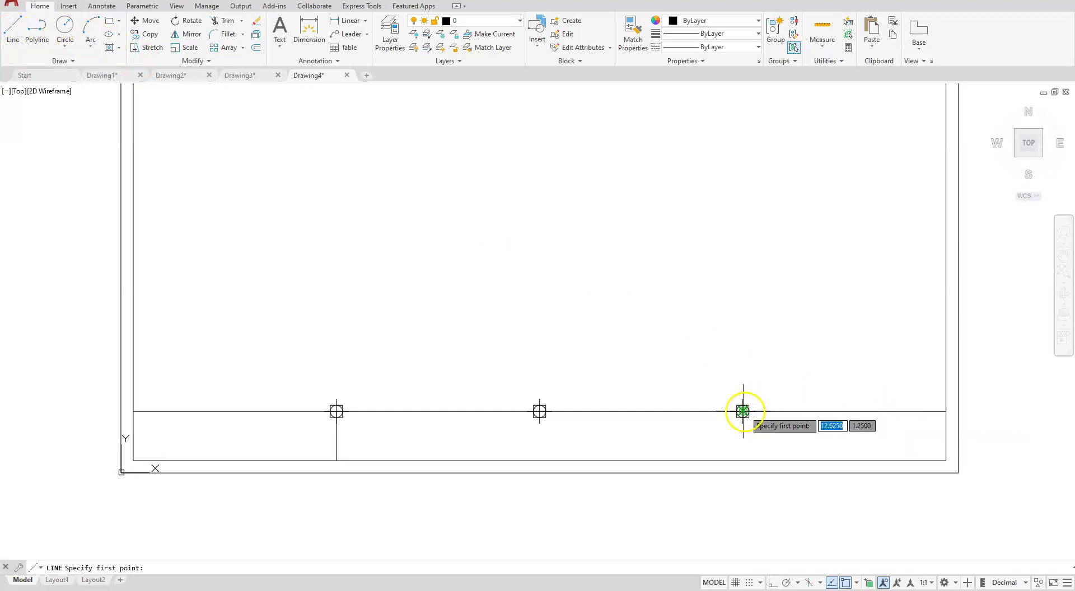
{"action": "left_click", "coordinate": [742, 412]}
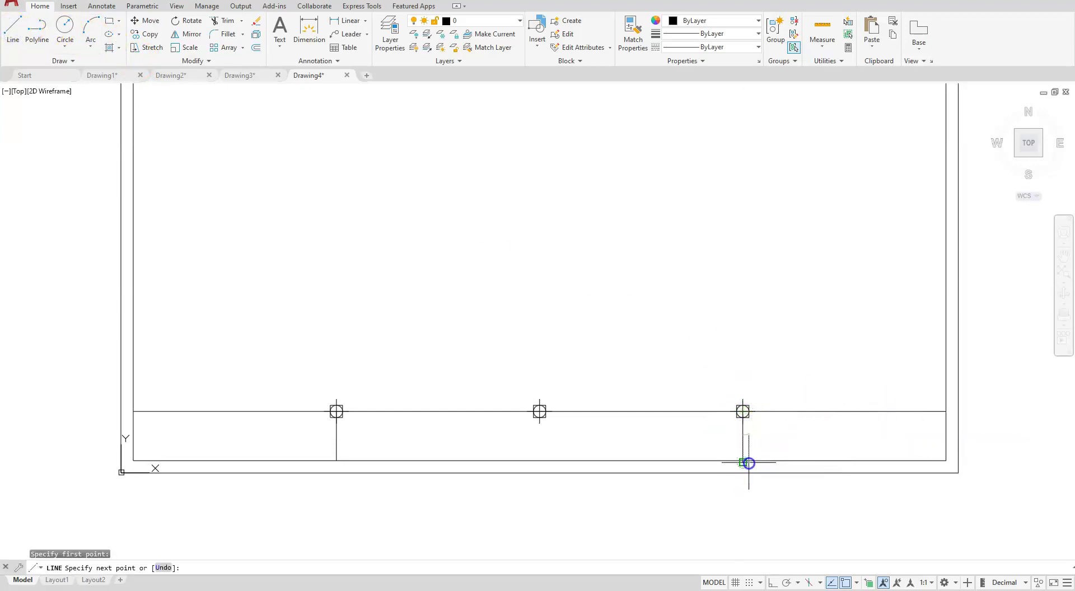
{"action": "left_click", "coordinate": [748, 463]}
{"action": "key", "text": "Escape"}
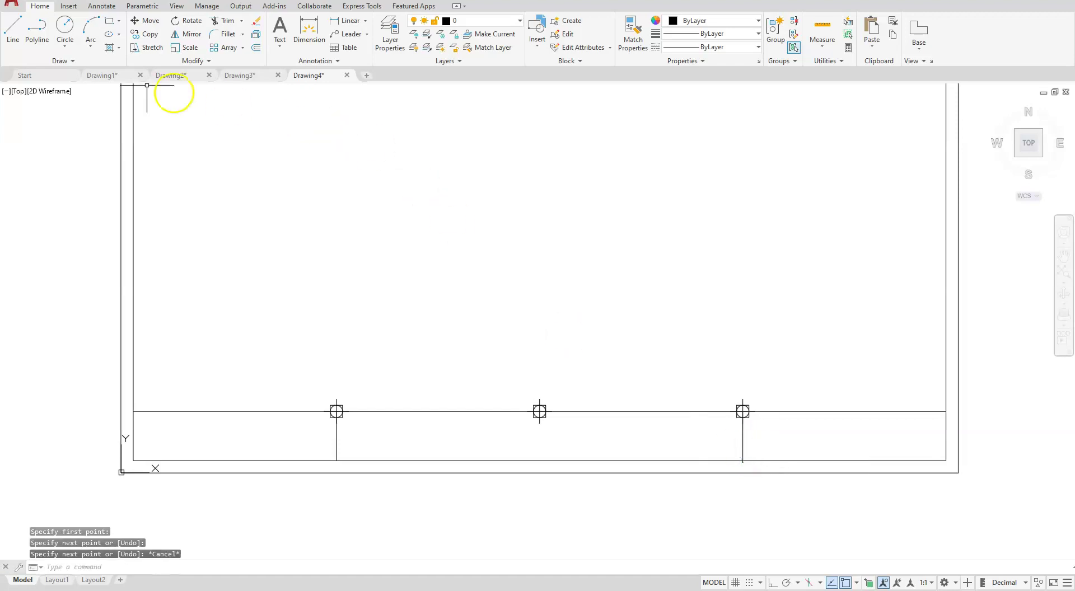
Step: Draw a vertical line from the middle division point down to the inner rectangle's bottom edge
{"action": "left_click", "coordinate": [25, 40]}
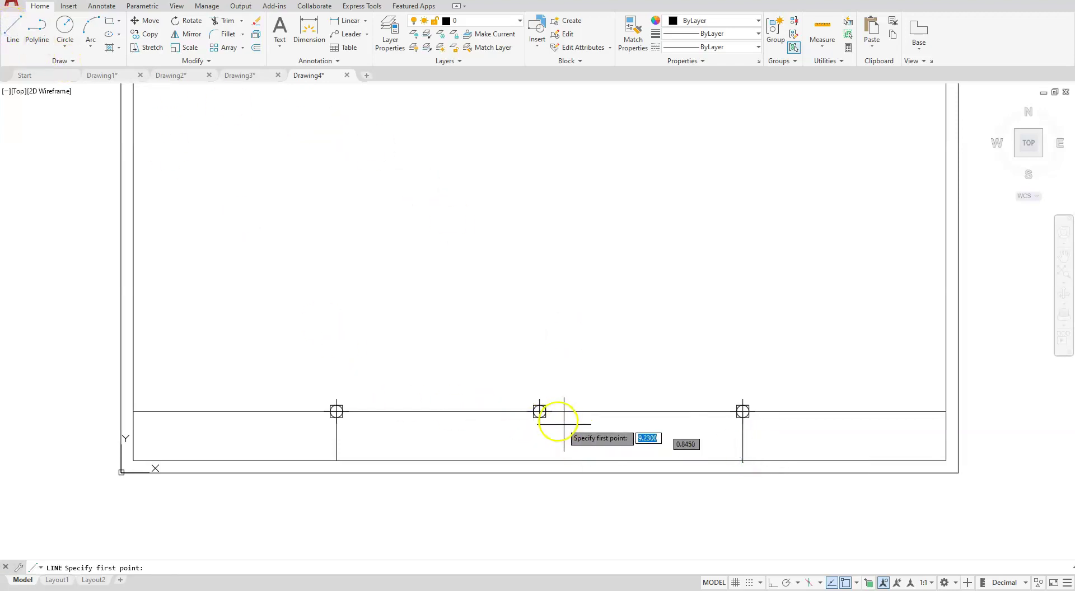
{"action": "left_click", "coordinate": [539, 412]}
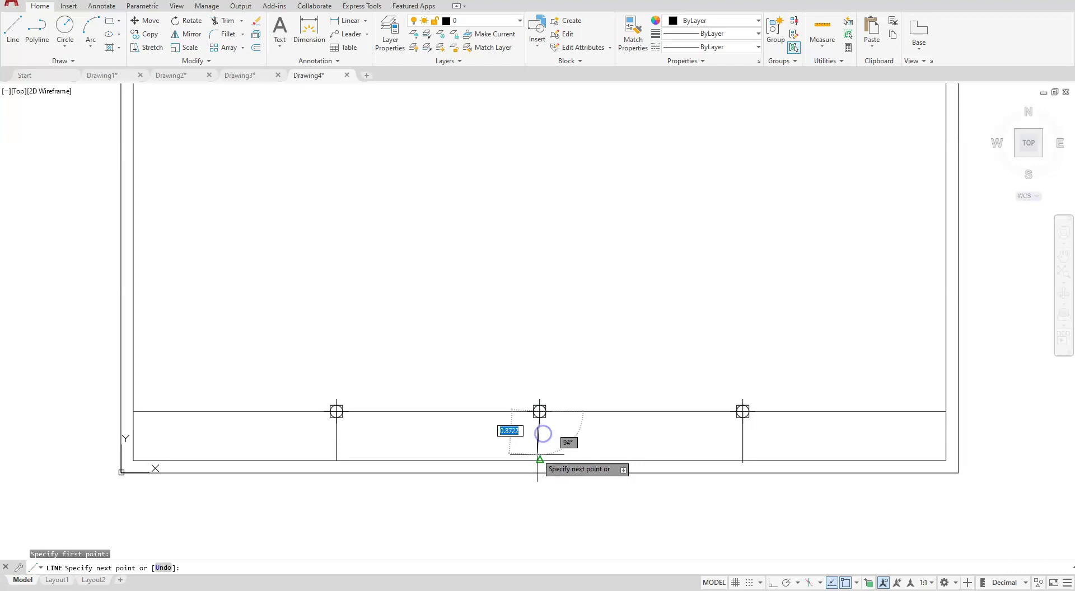
{"action": "key", "text": "Escape"}
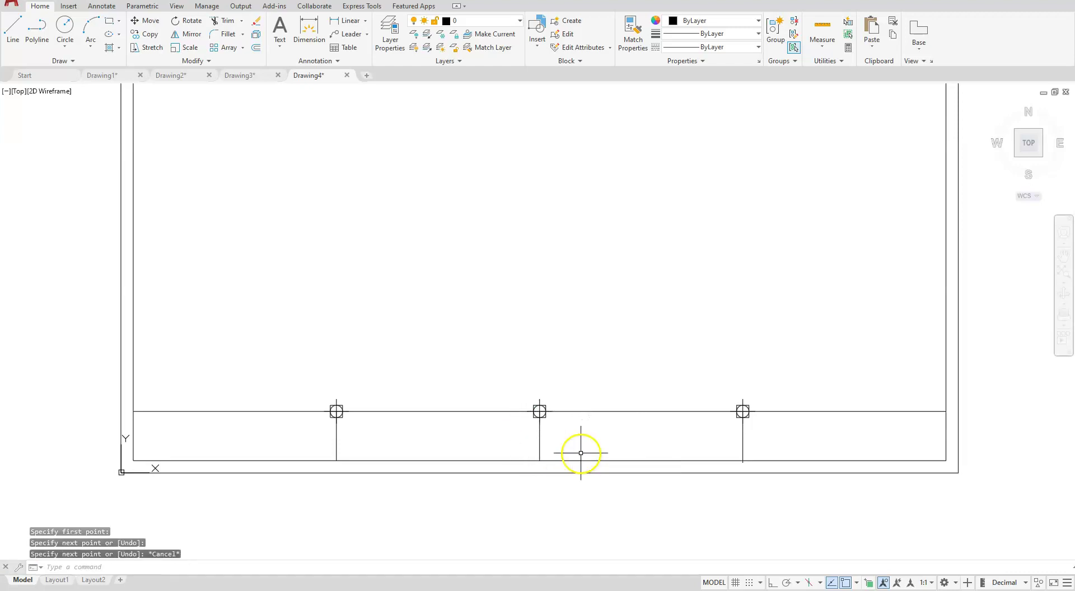
Step: Erase the three division point markers from the strip's upper line
{"action": "left_click", "coordinate": [276, 351]}
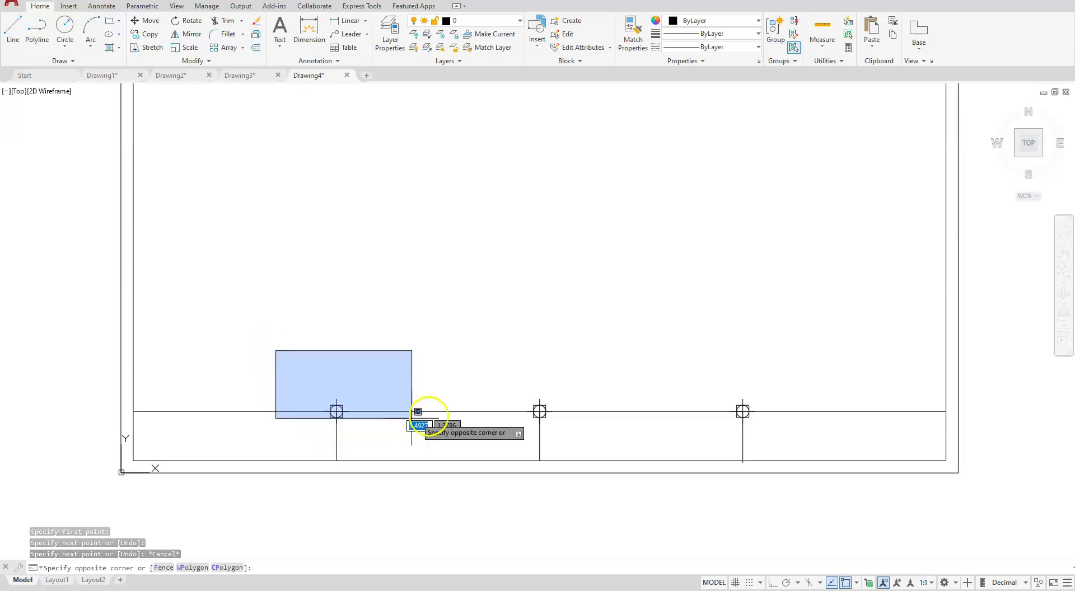
{"action": "left_click", "coordinate": [801, 451]}
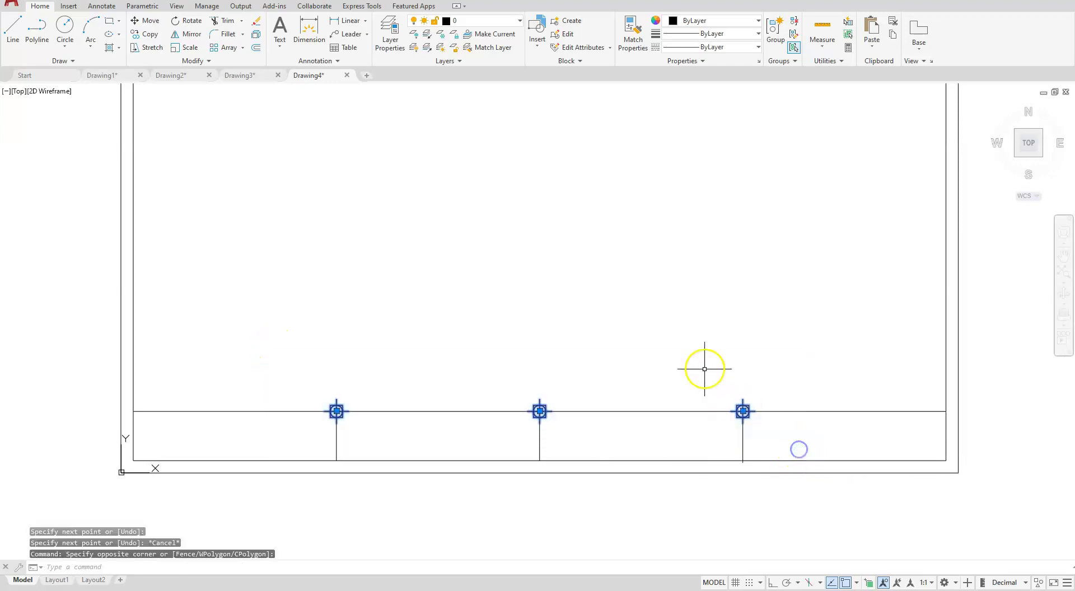
{"action": "key", "text": "Delete"}
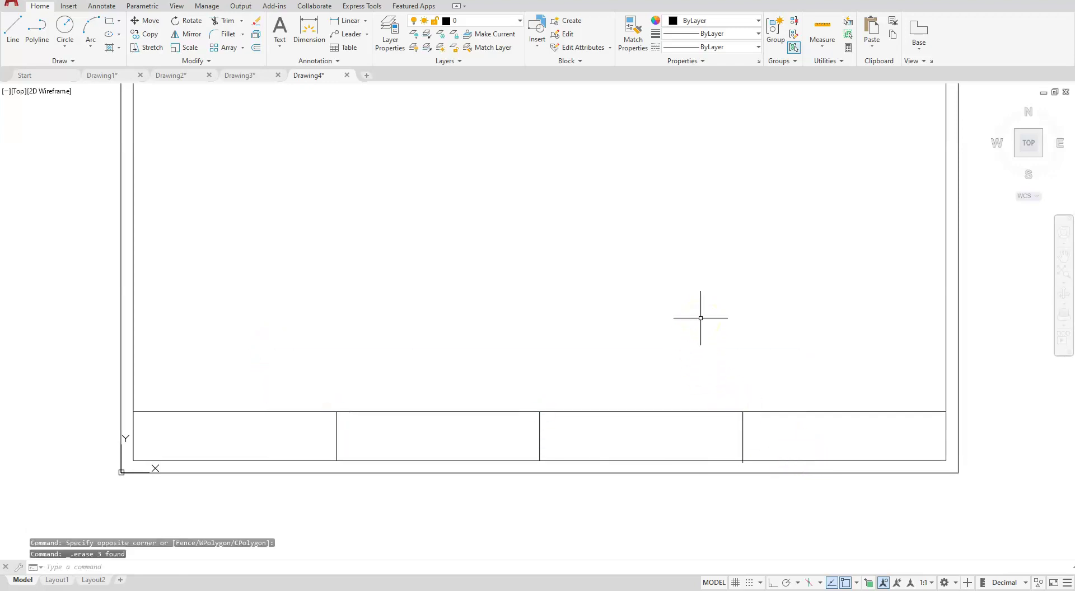
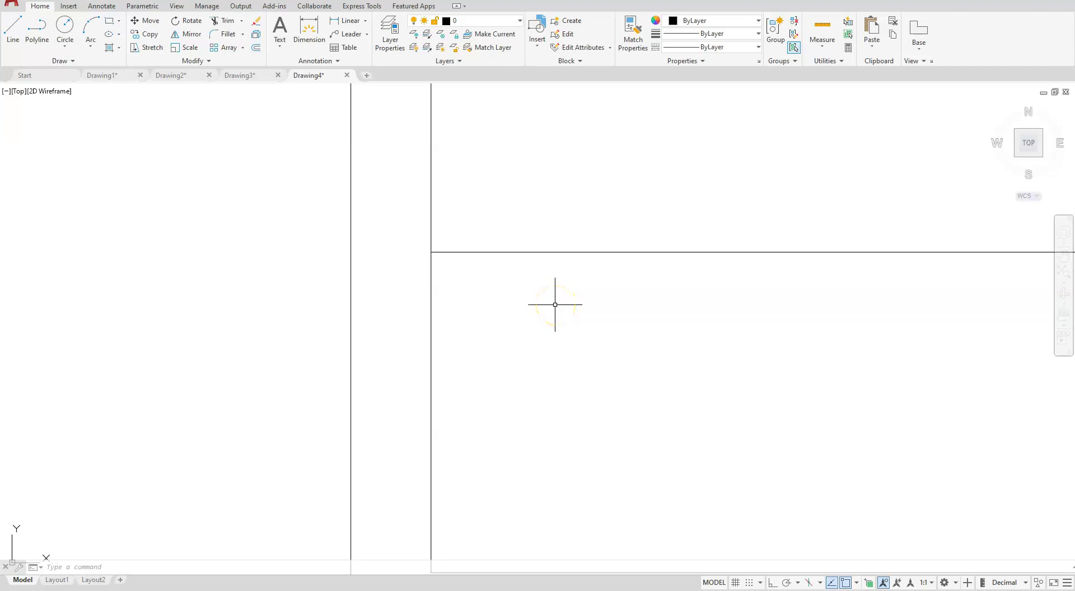
Step: Start a single-line text with its justification set to TL
{"action": "left_click", "coordinate": [288, 44]}
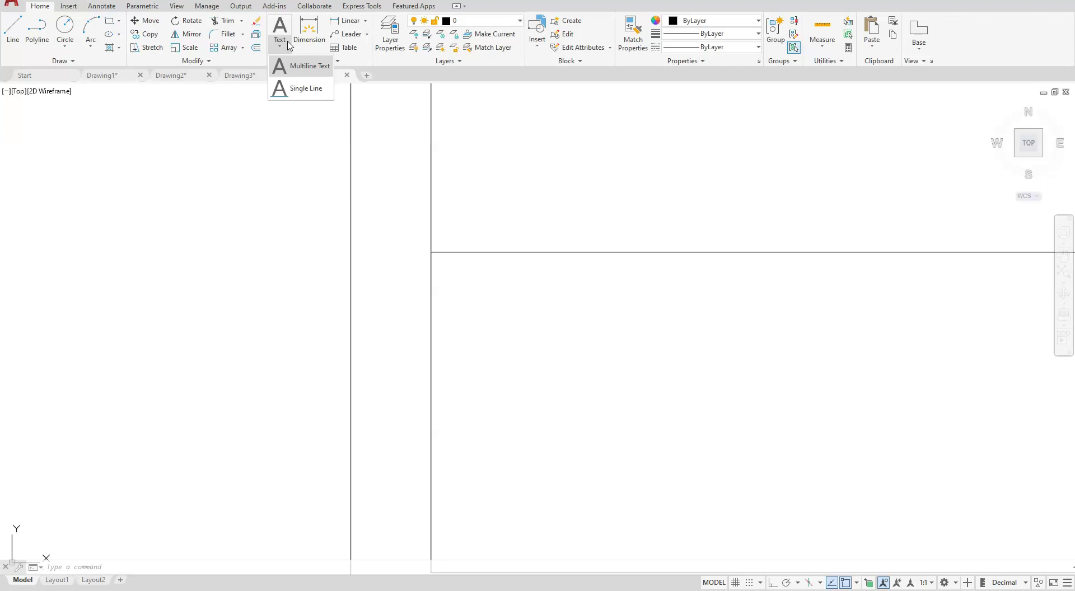
{"action": "left_click", "coordinate": [302, 88]}
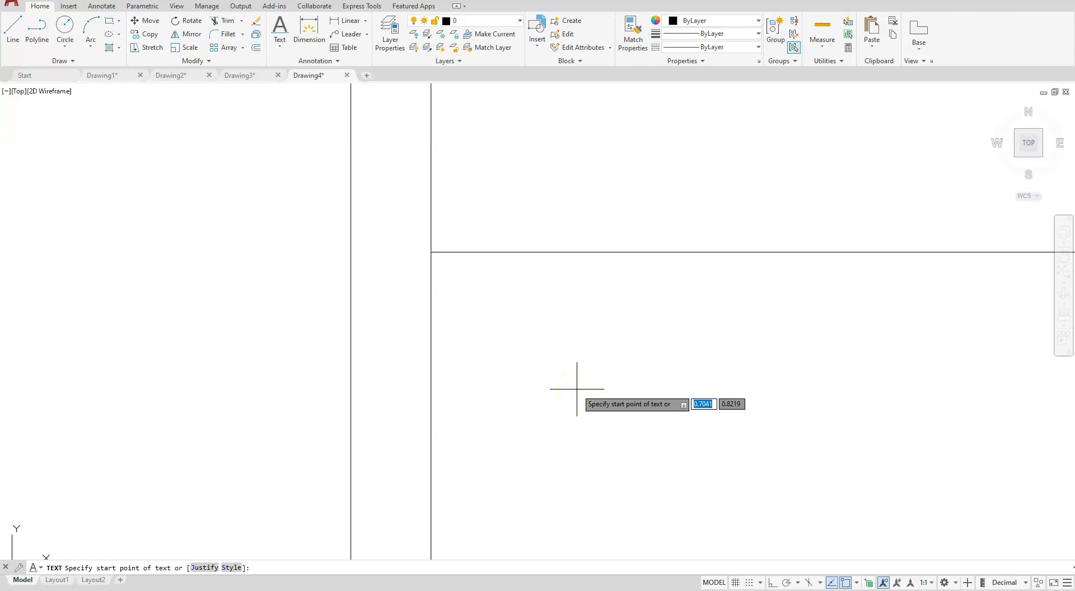
{"action": "left_click", "coordinate": [199, 570]}
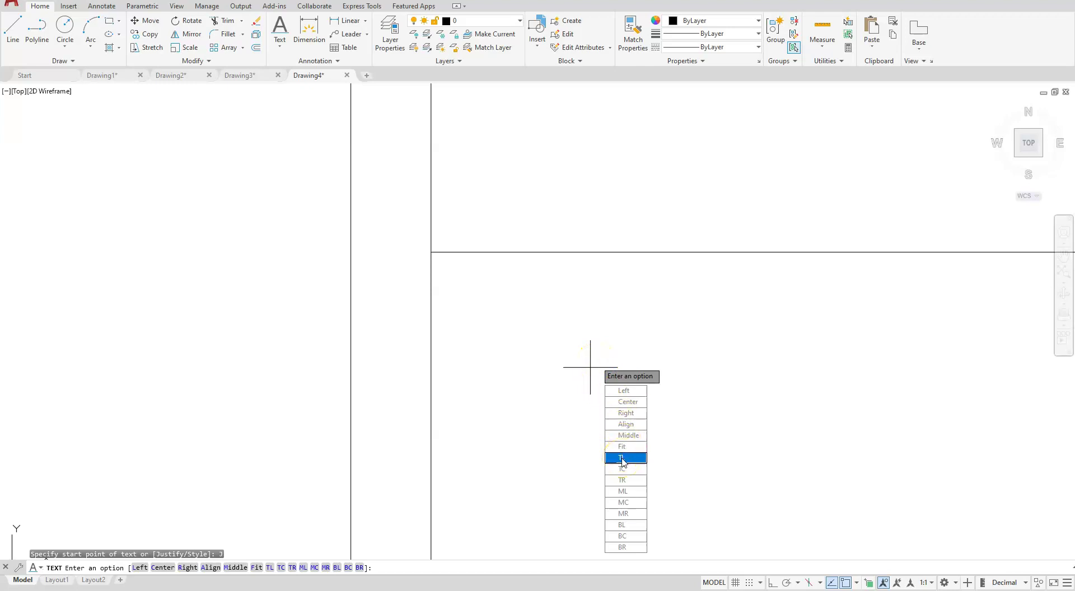
{"action": "left_click", "coordinate": [622, 459]}
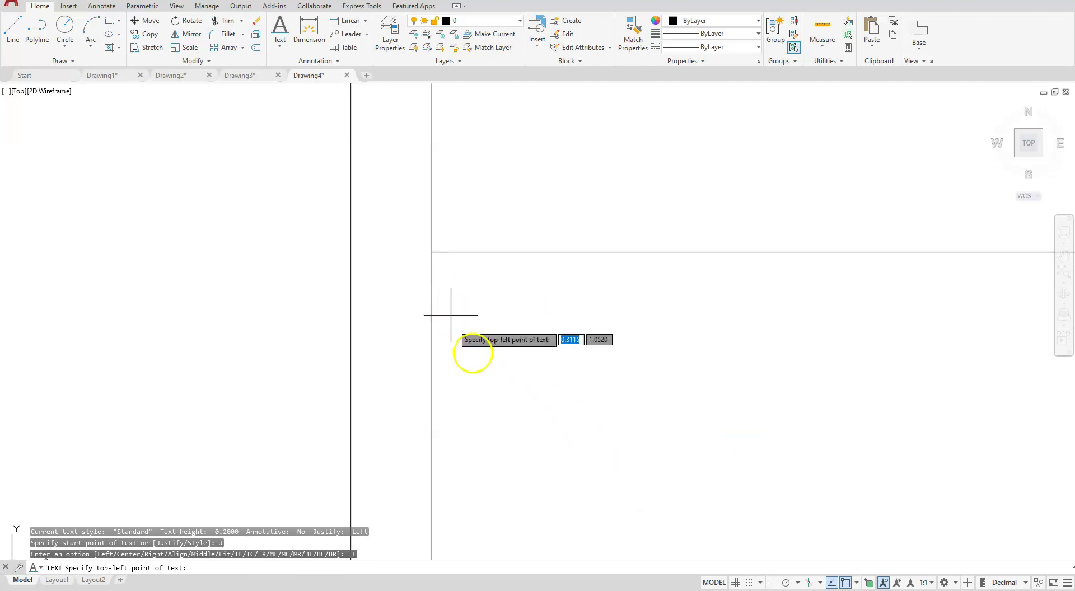
Step: Turn on Ortho and place the text's start point with From, offset @.0625,-.0625 from the first strip cell's upper-left corner
{"action": "key", "text": "F8"}
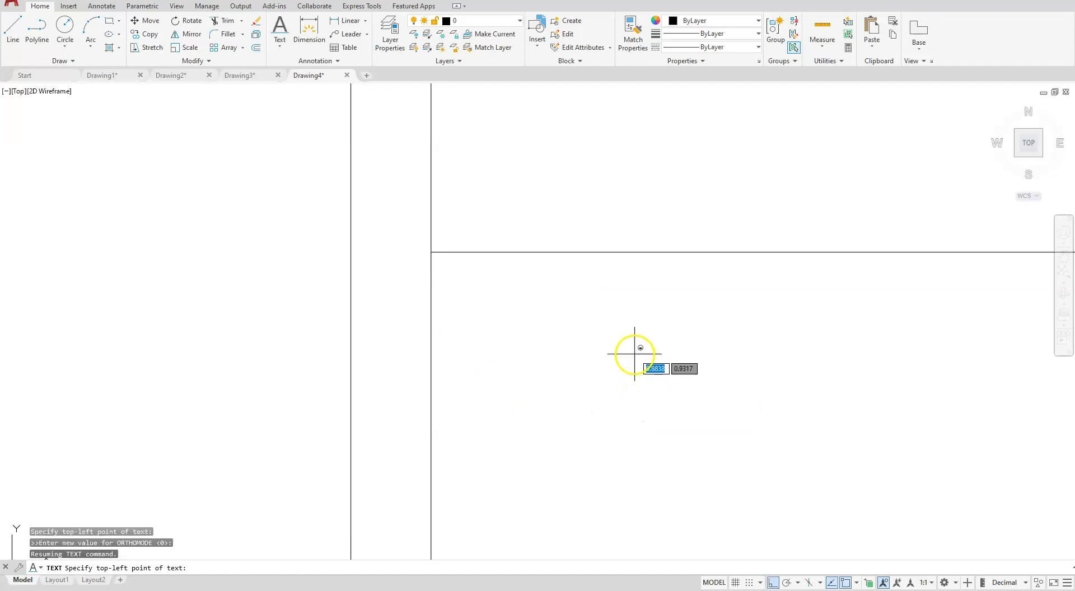
{"action": "right_click", "coordinate": [636, 356], "text": "shift"}
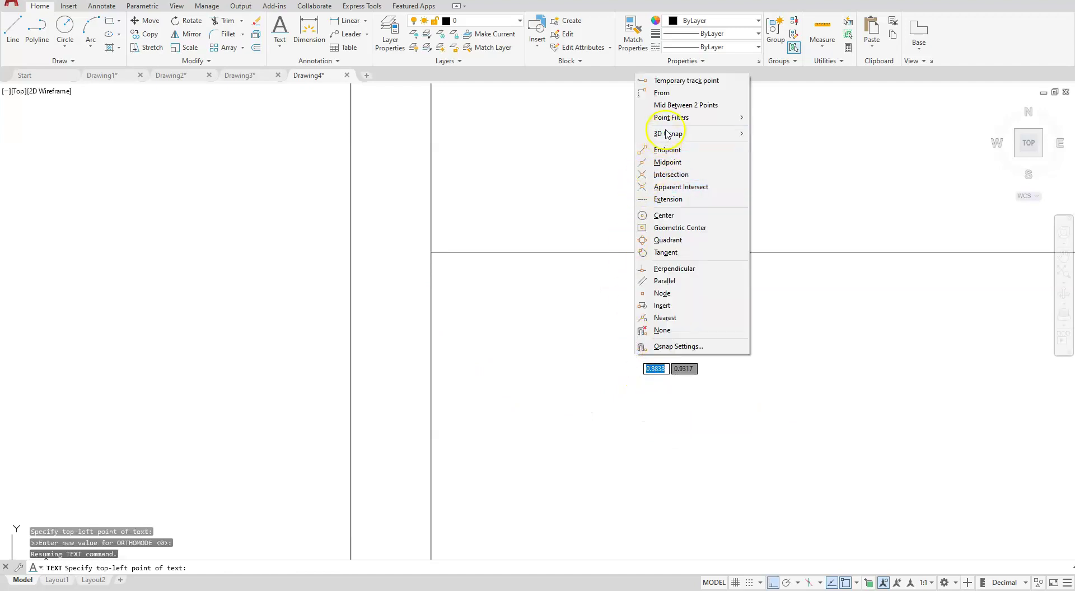
{"action": "left_click", "coordinate": [667, 93]}
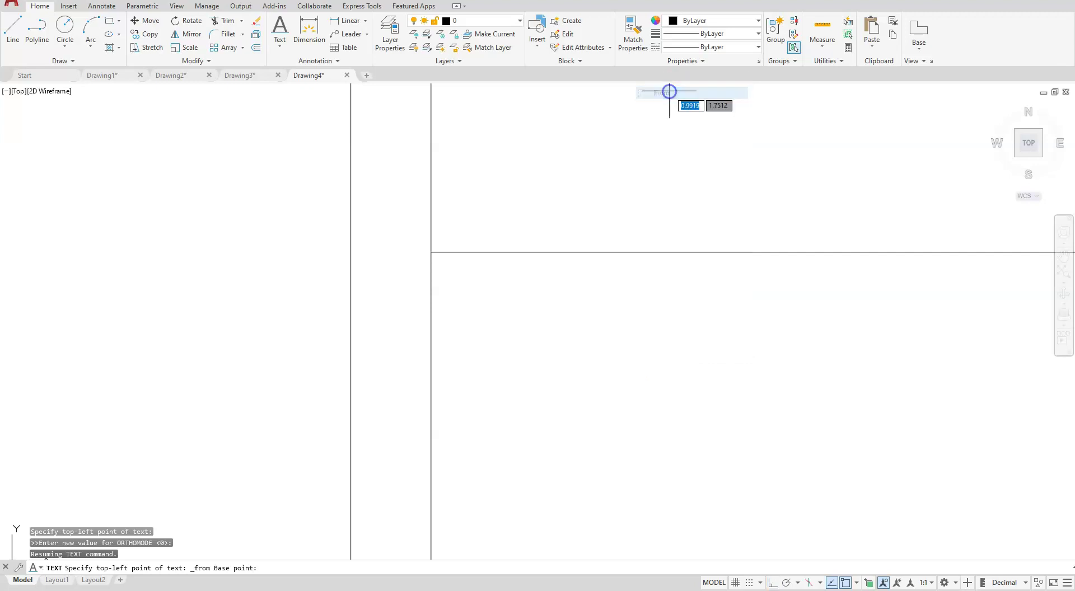
{"action": "left_click", "coordinate": [432, 252]}
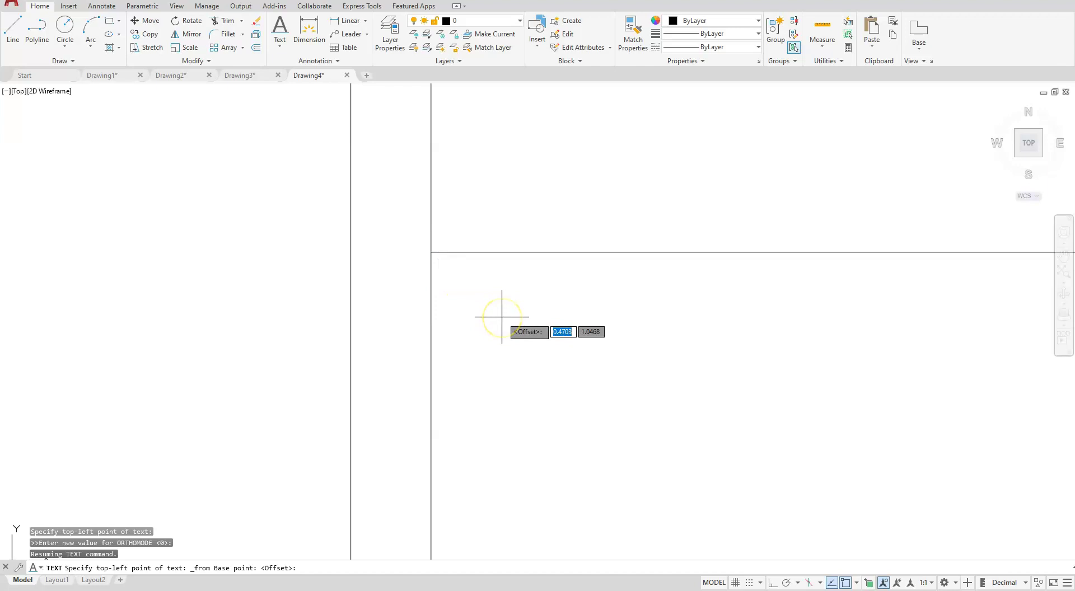
{"action": "type", "text": "@"}
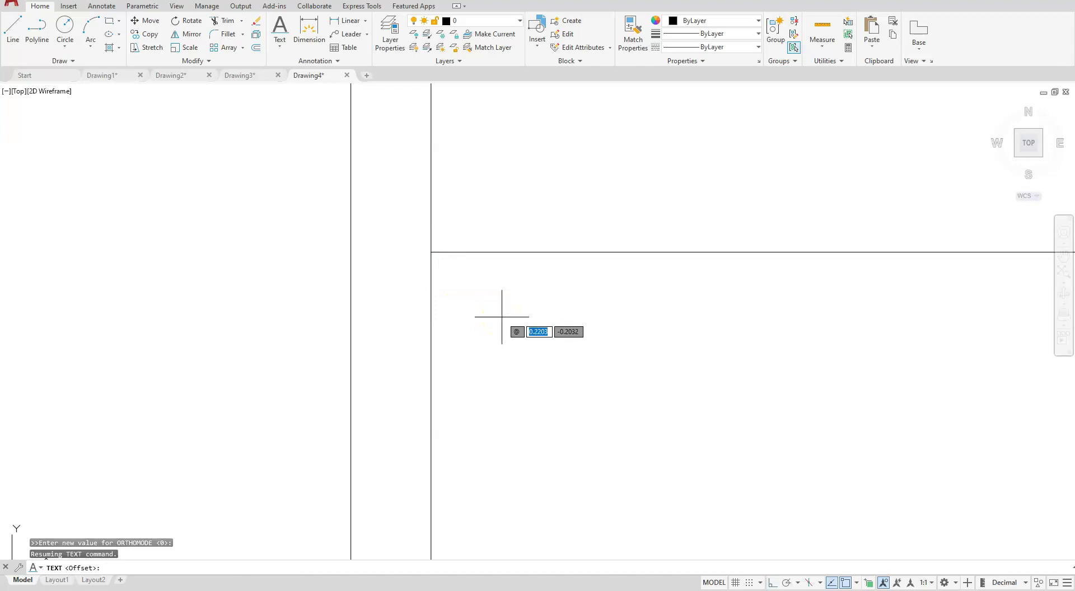
{"action": "type", "text": ".0625"}
{"action": "key", "text": "Tab"}
{"action": "type", "text": "-"}
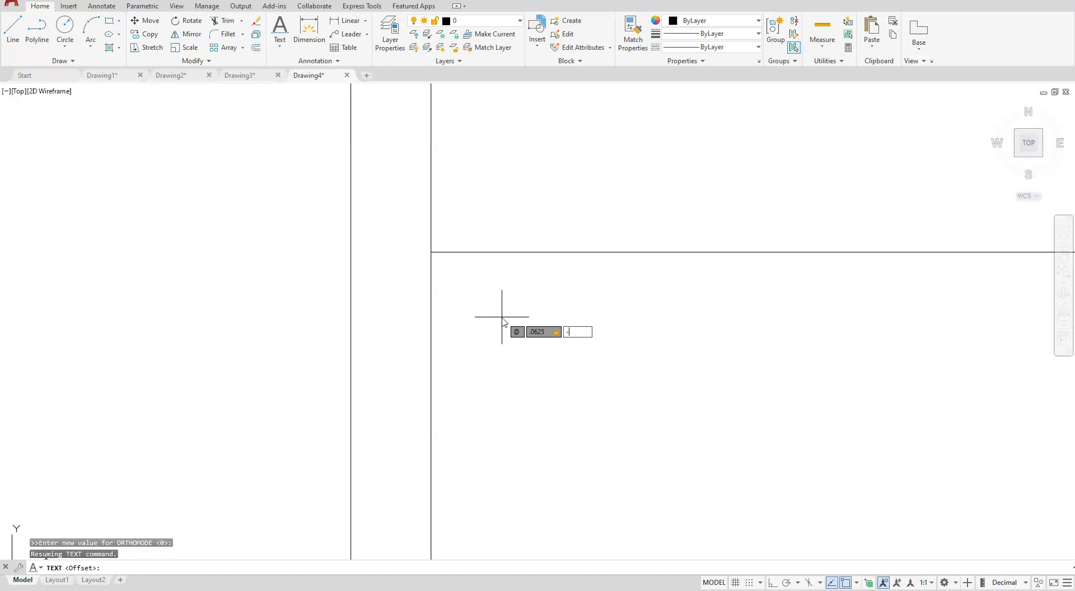
{"action": "type", "text": ".0625"}
{"action": "key", "text": "Return"}
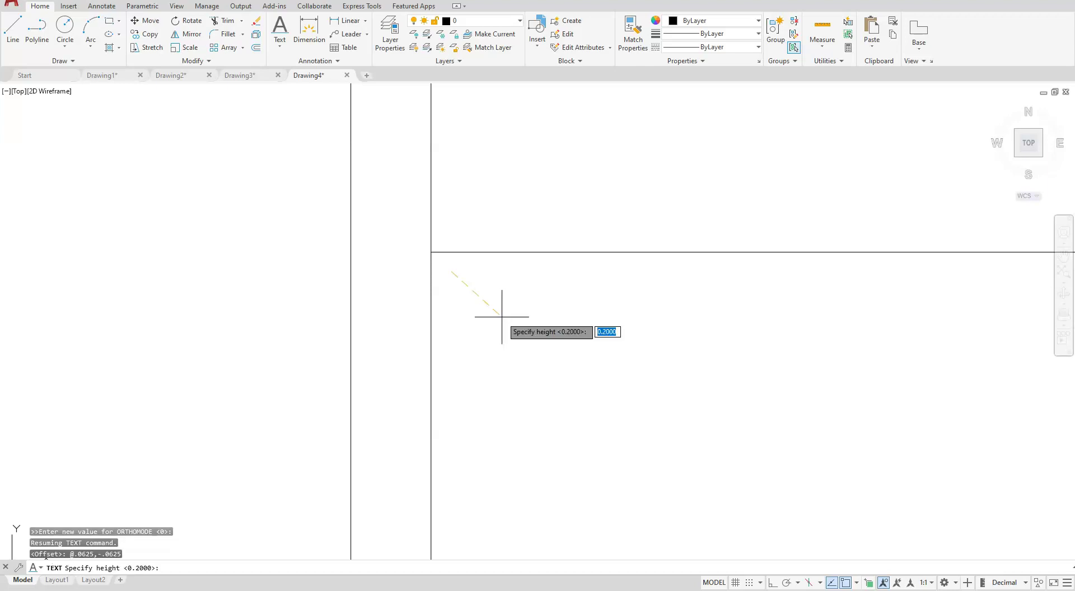
Step: Finish the single-line text in the first strip cell with height .125, rotation 0 and the content NAME:
{"action": "type", "text": ".12"}
{"action": "key", "text": "Return"}
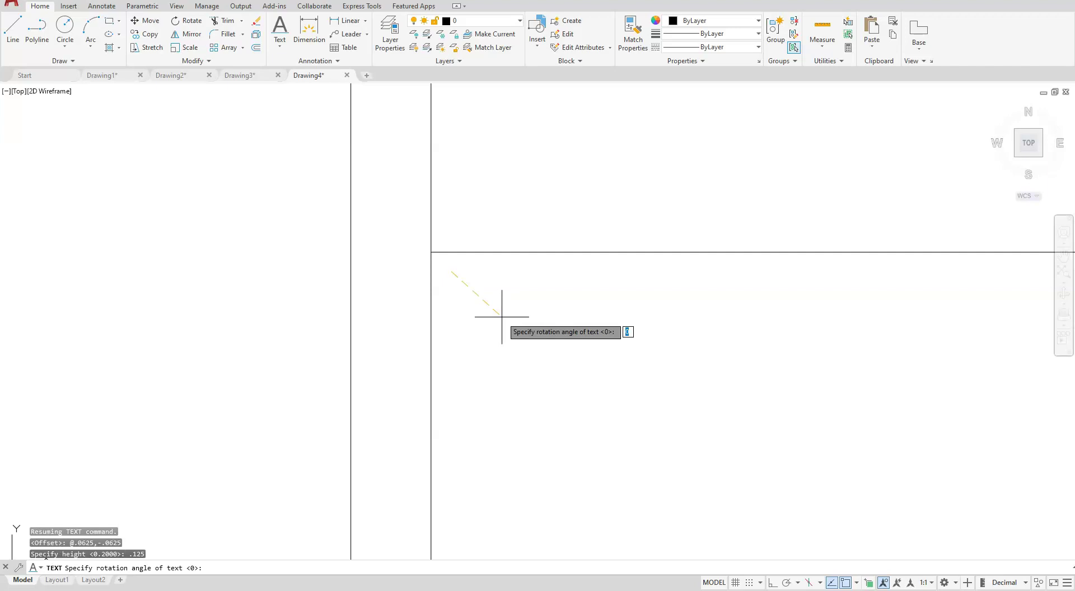
{"action": "key", "text": "Return"}
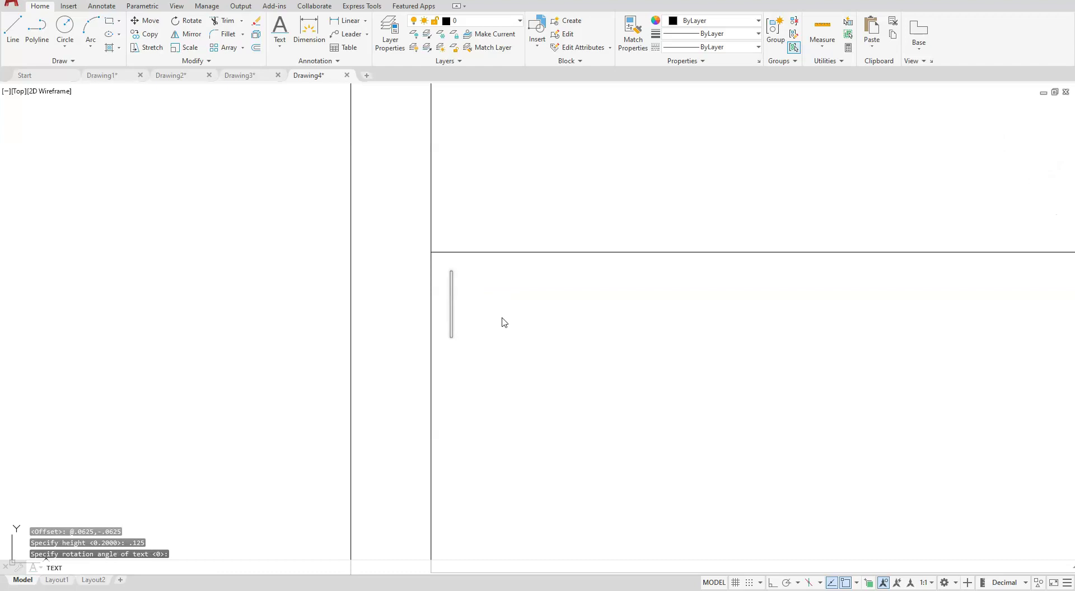
{"action": "type", "text": "na"}
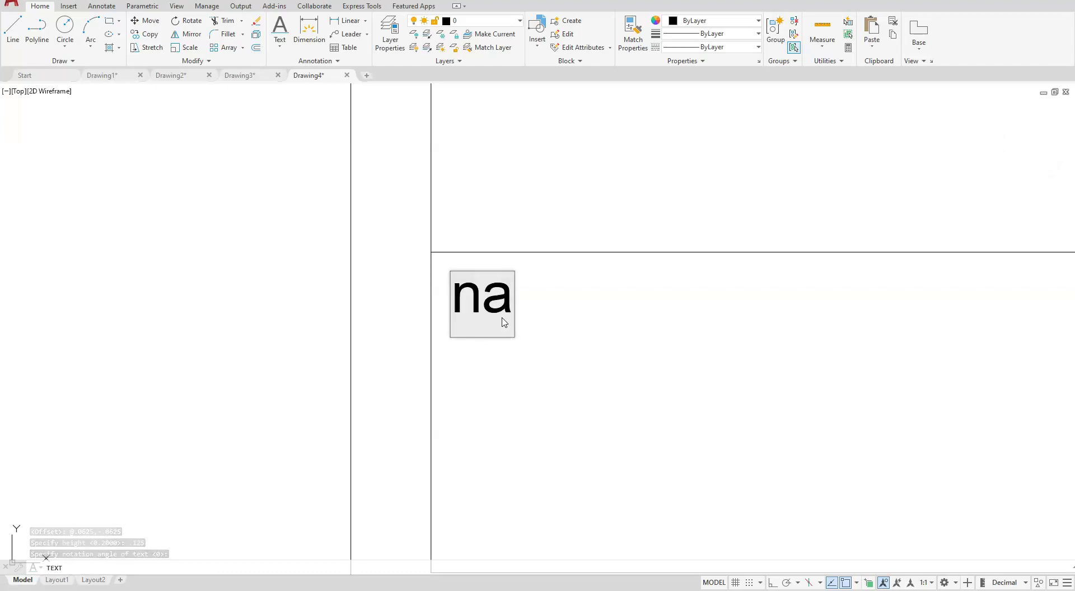
{"action": "type", "text": "m"}
{"action": "key", "text": "BackSpace"}
{"action": "key", "text": "BackSpace"}
{"action": "key", "text": "BackSpace"}
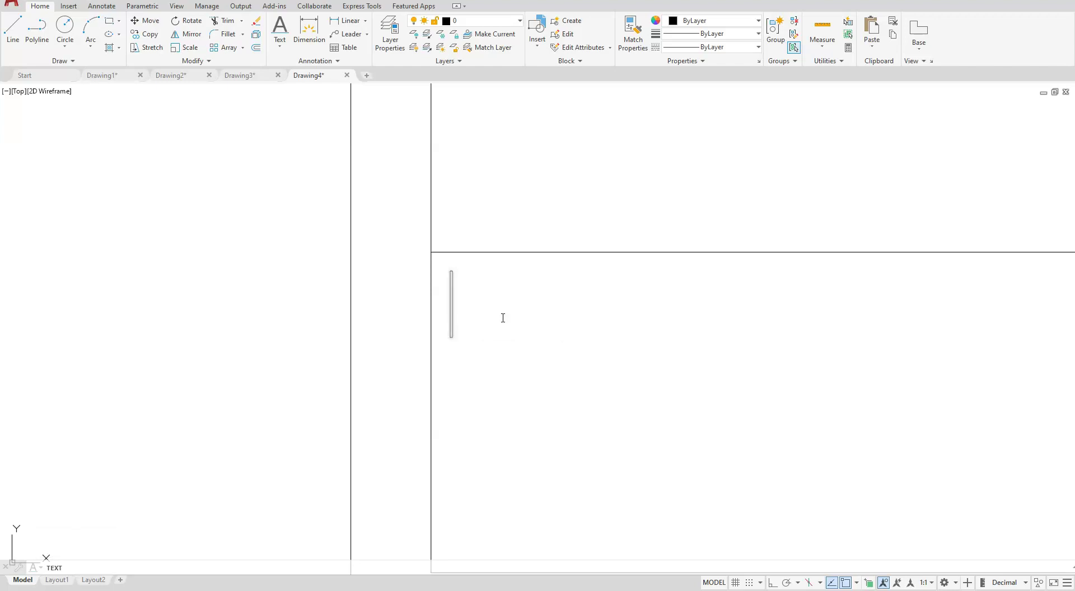
{"action": "type", "text": "NAM"}
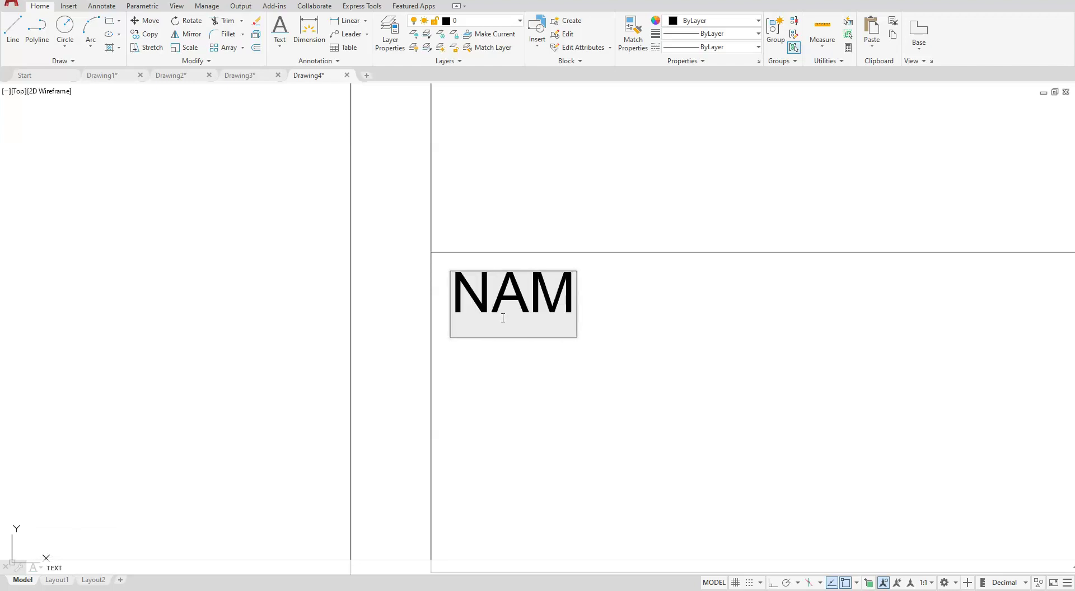
{"action": "type", "text": "E:"}
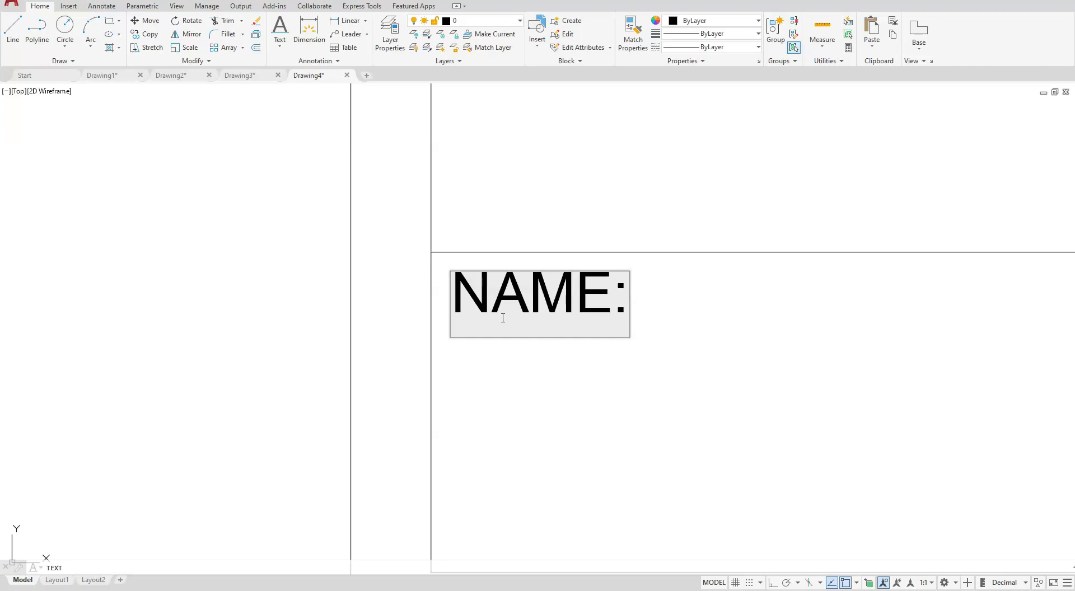
{"action": "left_click", "coordinate": [625, 193]}
{"action": "key", "text": "Return"}
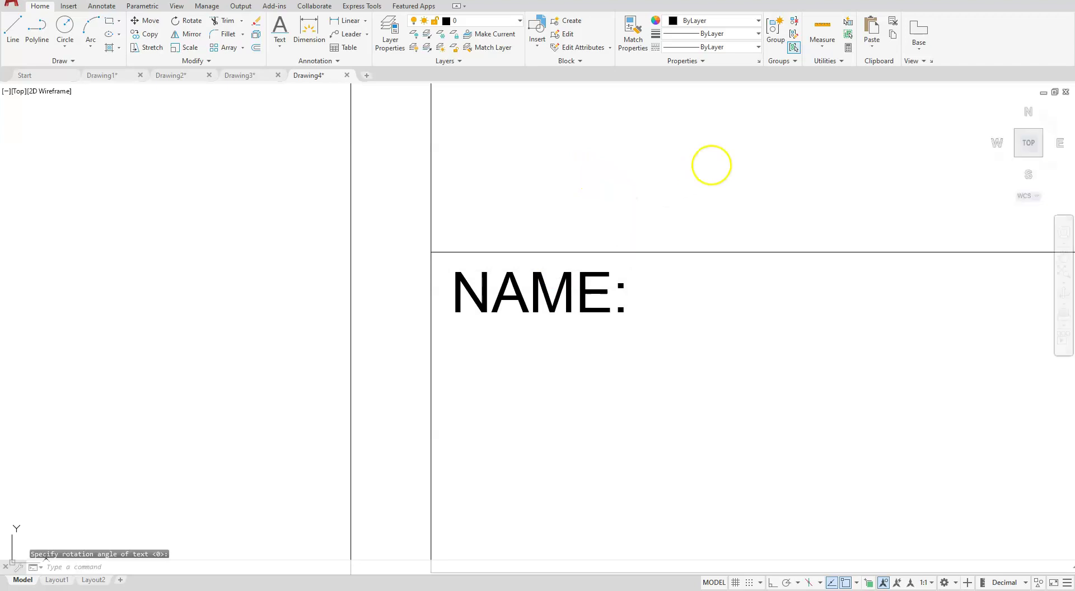
Step: Start a new attribute definition and enable its Preset mode
{"action": "scroll", "coordinate": [583, 192], "scroll_direction": "down", "scroll_amount": 8}
{"action": "mouse_move", "coordinate": [650, 192]}
{"action": "middle_mouse_down"}
{"action": "mouse_move", "coordinate": [537, 321]}
{"action": "mouse_move", "coordinate": [524, 318]}
{"action": "middle_mouse_up"}
{"action": "scroll", "coordinate": [476, 372], "scroll_direction": "up", "scroll_amount": 4}
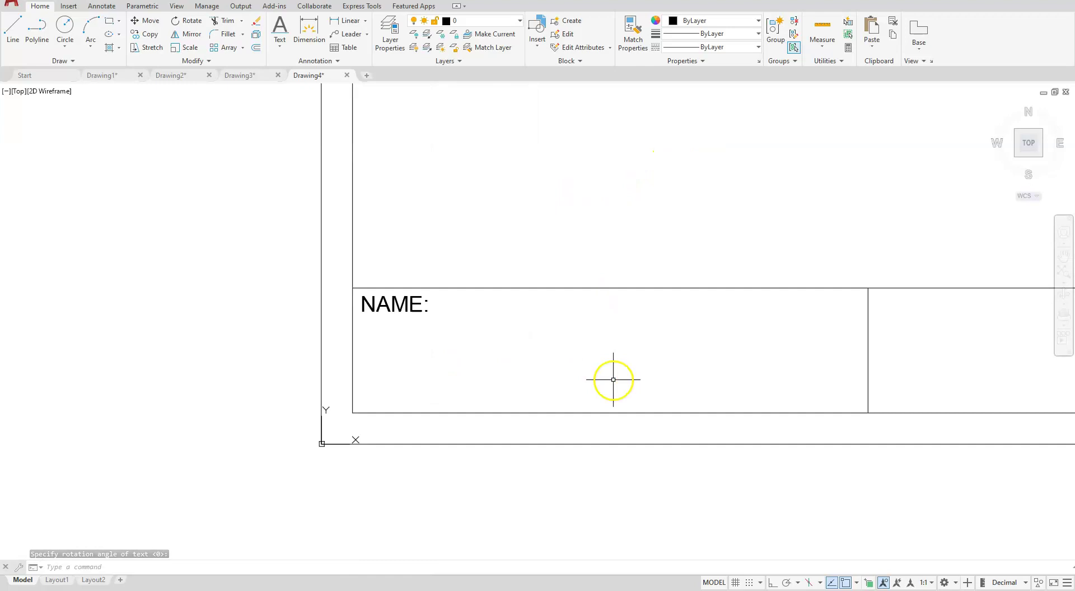
{"action": "scroll", "coordinate": [612, 379], "scroll_direction": "up", "scroll_amount": 2}
{"action": "middle_click_drag", "start_coordinate": [694, 372], "coordinate": [637, 381]}
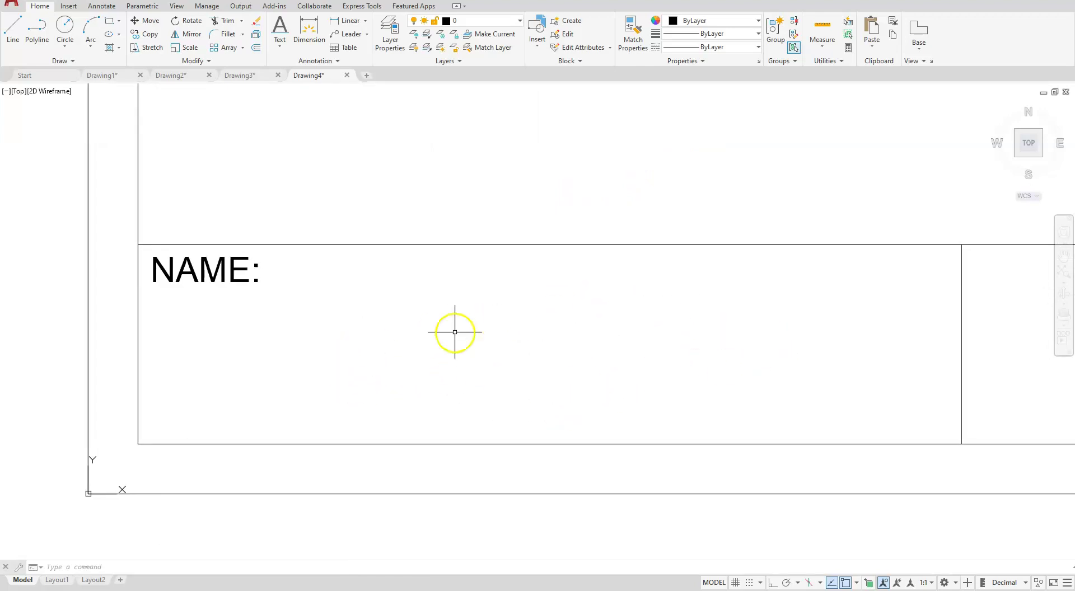
{"action": "left_click", "coordinate": [68, 7]}
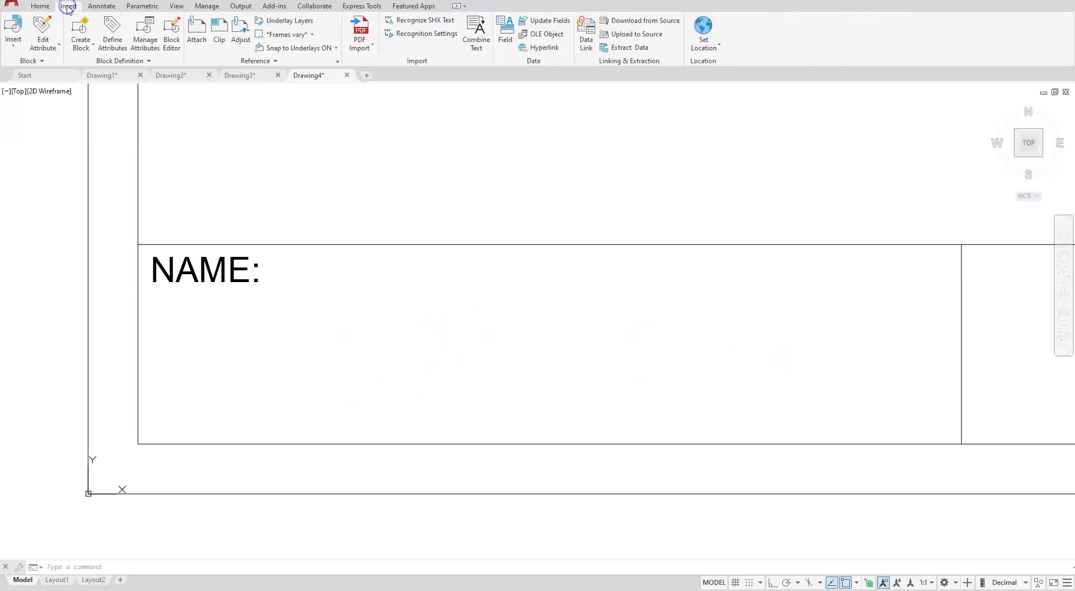
{"action": "left_click", "coordinate": [115, 32]}
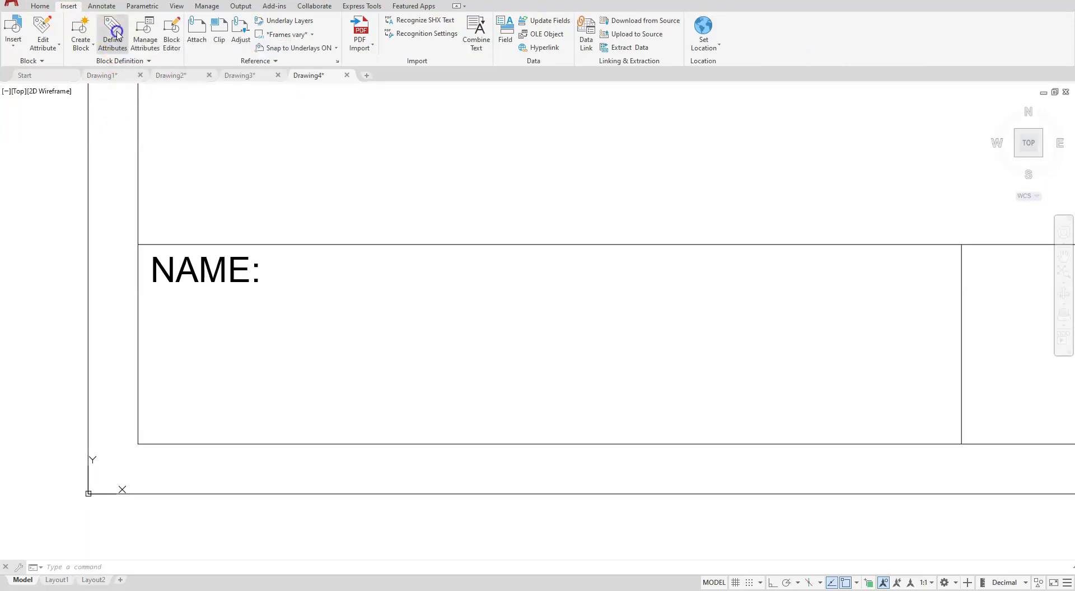
{"action": "left_click", "coordinate": [117, 37]}
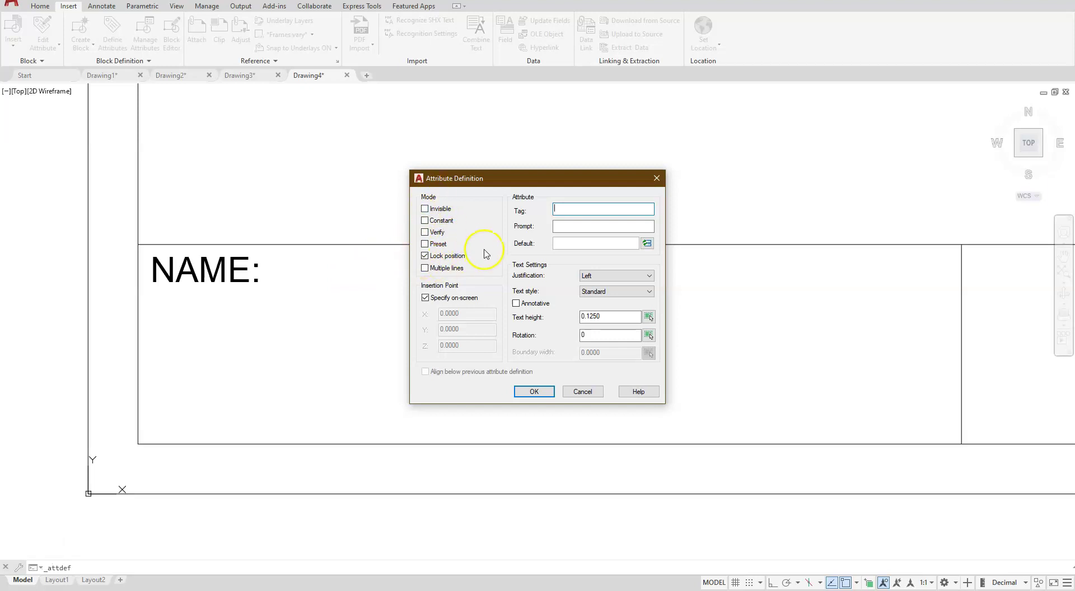
{"action": "left_click", "coordinate": [426, 244]}
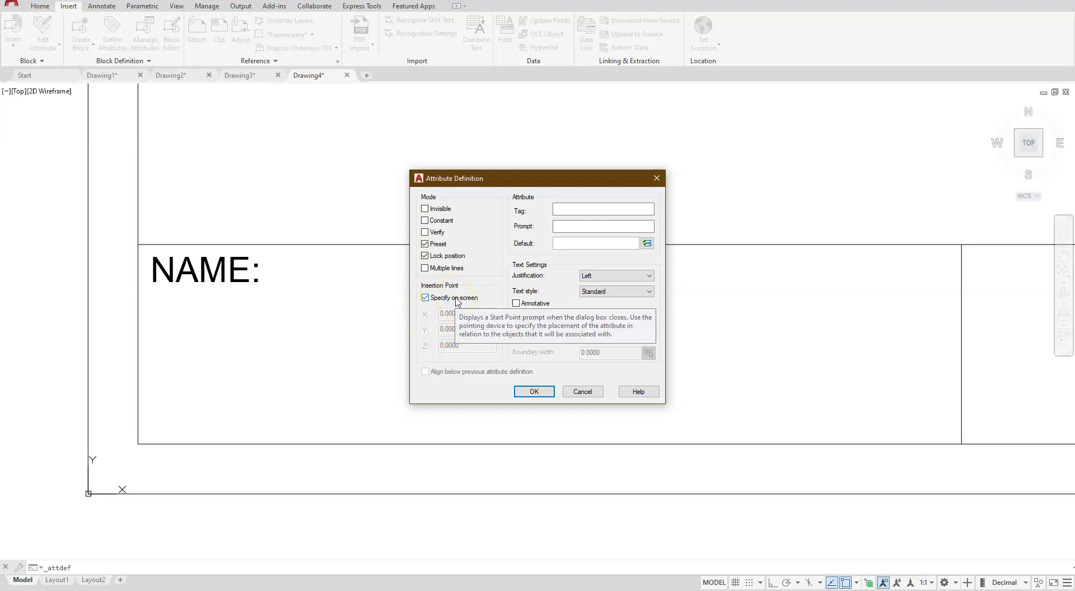
Step: Set the attribute's tag to NAME and its prompt to "Enter name:"
{"action": "left_click", "coordinate": [560, 211]}
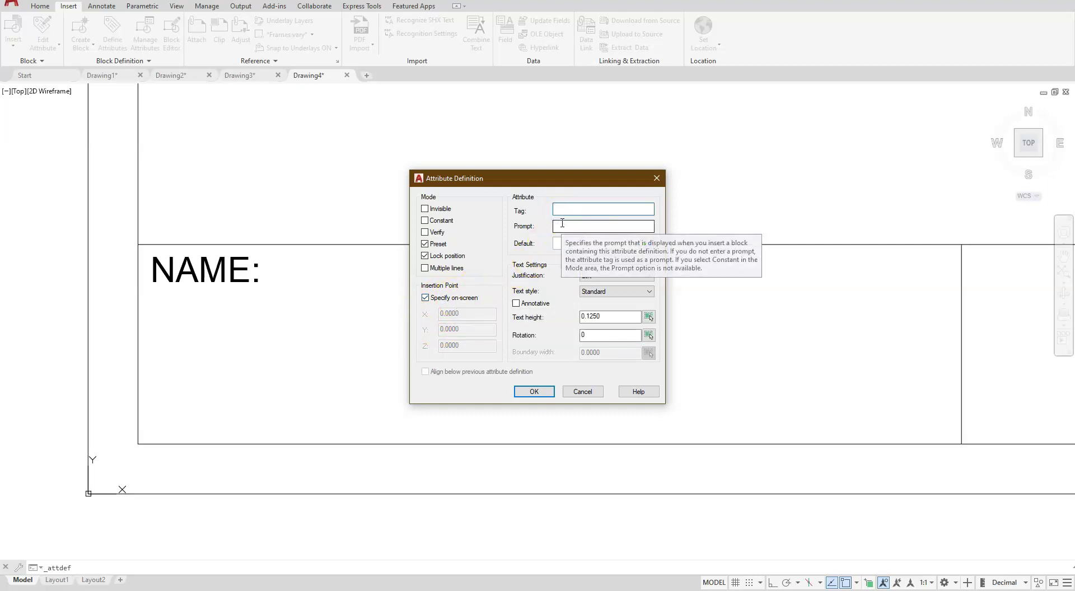
{"action": "type", "text": "NAME"}
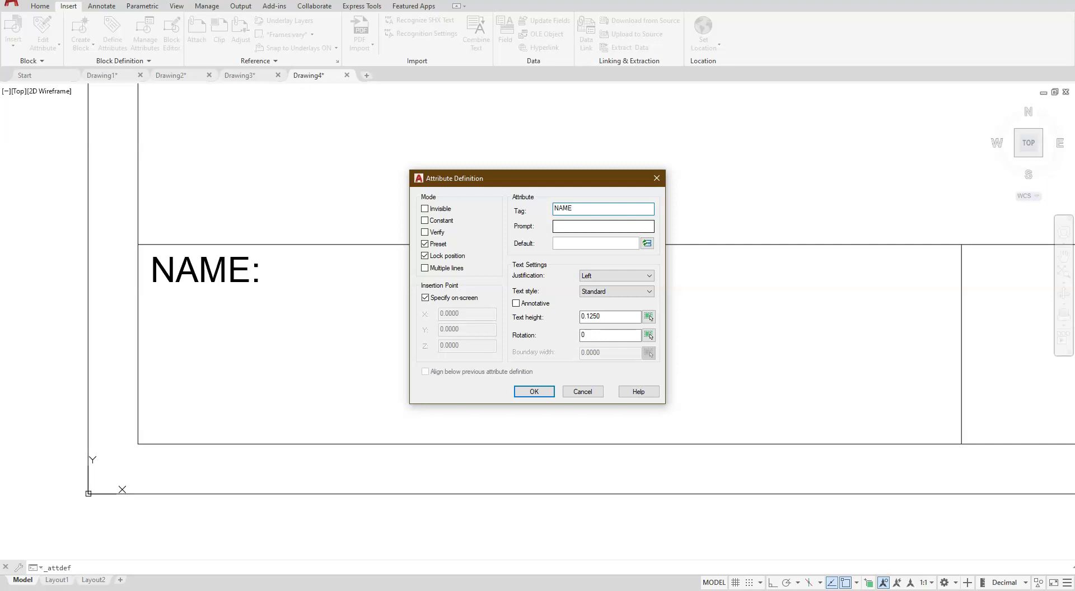
{"action": "left_click", "coordinate": [566, 228]}
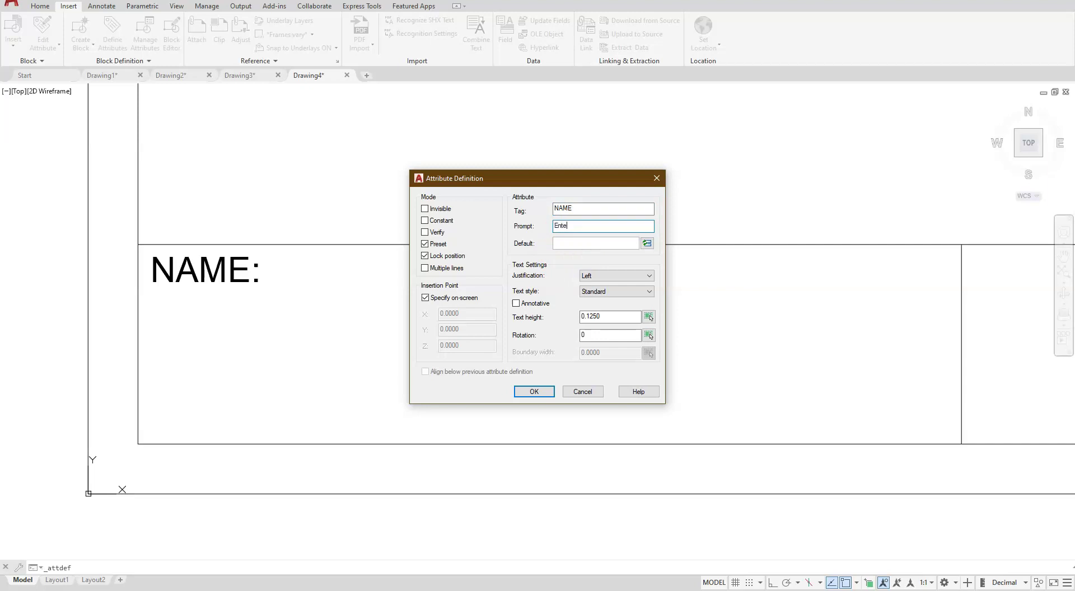
{"action": "type", "text": "Enter Nam"}
{"action": "left_click", "coordinate": [609, 209]}
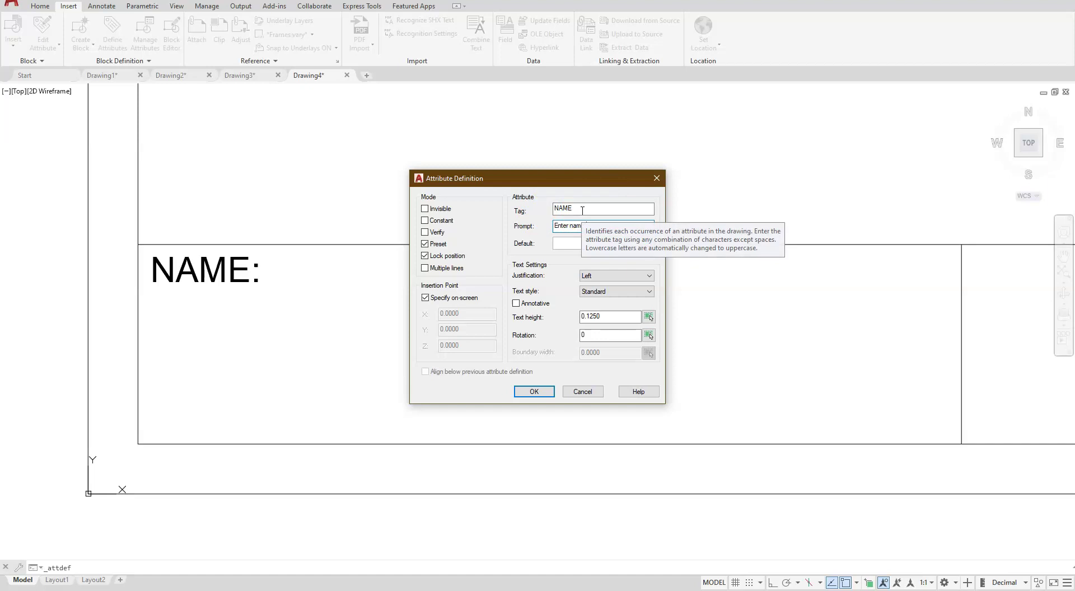
Step: Set the attribute's justification to Middle center and its text height to .1875, and accept the definition
{"action": "left_click", "coordinate": [642, 275]}
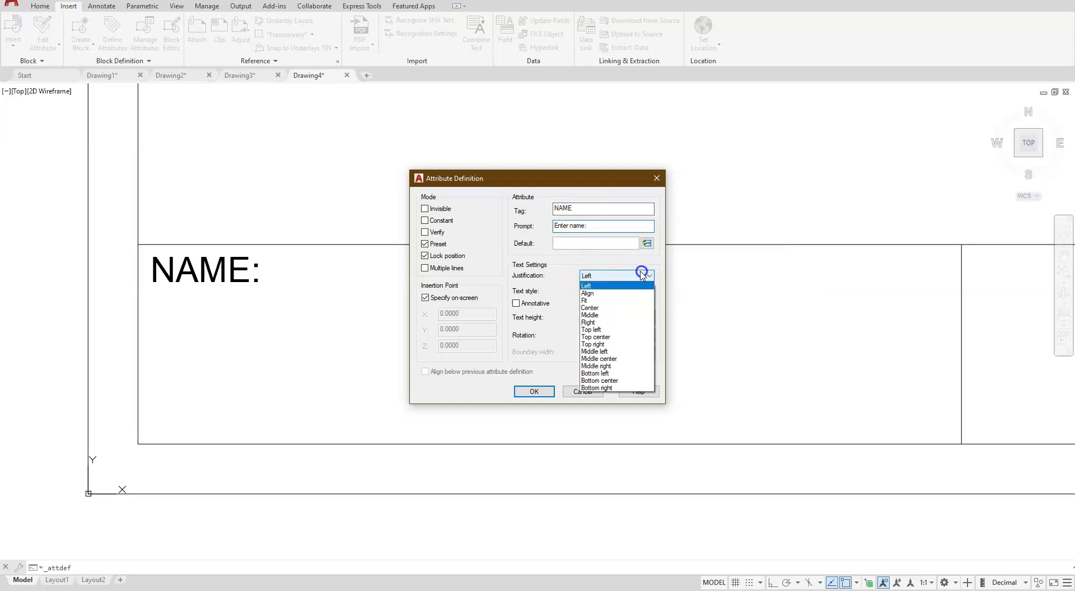
{"action": "left_click", "coordinate": [613, 359]}
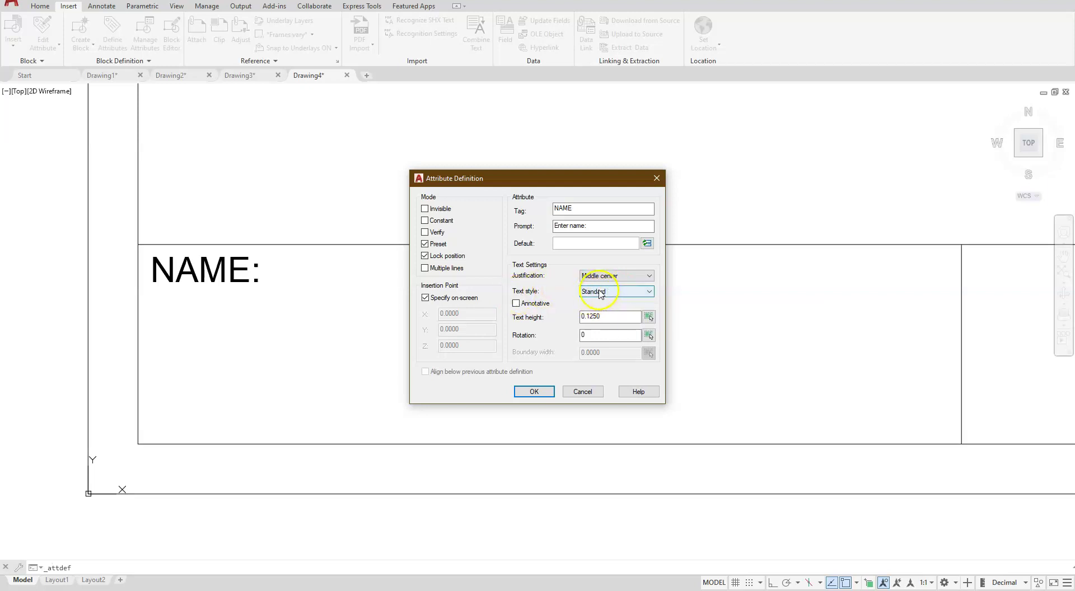
{"action": "left_click", "coordinate": [610, 317]}
{"action": "left_click_drag", "start_coordinate": [609, 317], "coordinate": [582, 318]}
{"action": "key", "text": "BackSpace"}
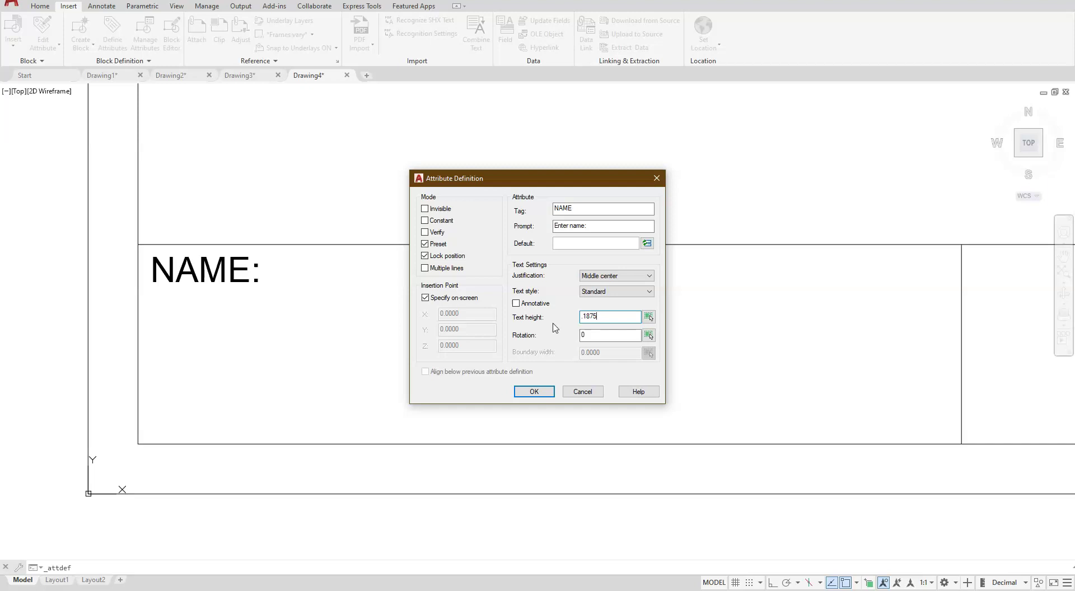
{"action": "left_click", "coordinate": [534, 392]}
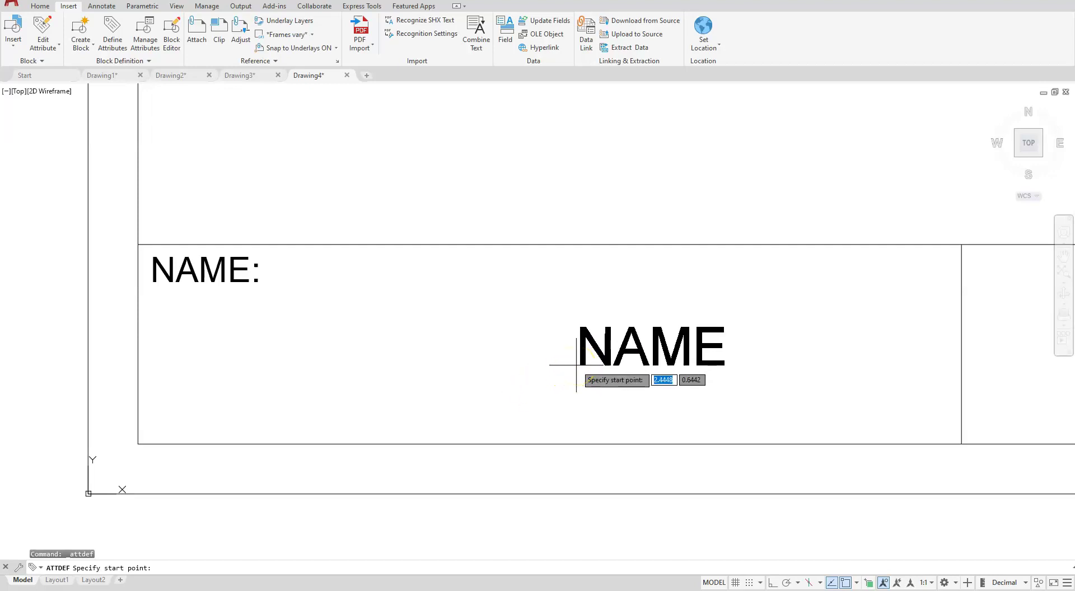
Step: Place the NAME attribute at the first cell's center using Mid Between 2 Points on its upper-right and lower-left corners
{"action": "key", "text": "F8"}
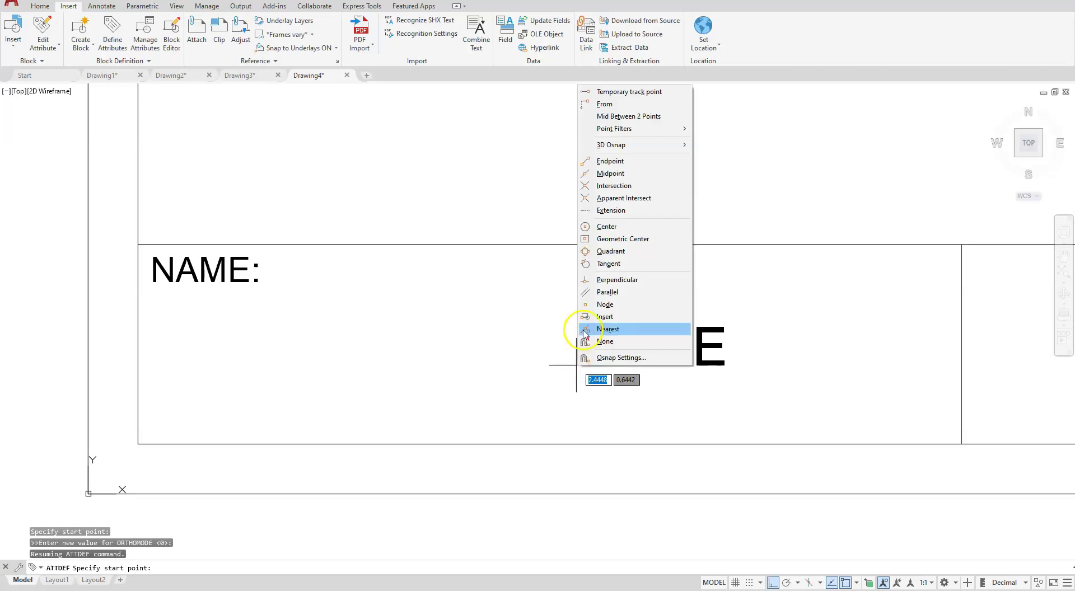
{"action": "left_click", "coordinate": [613, 117]}
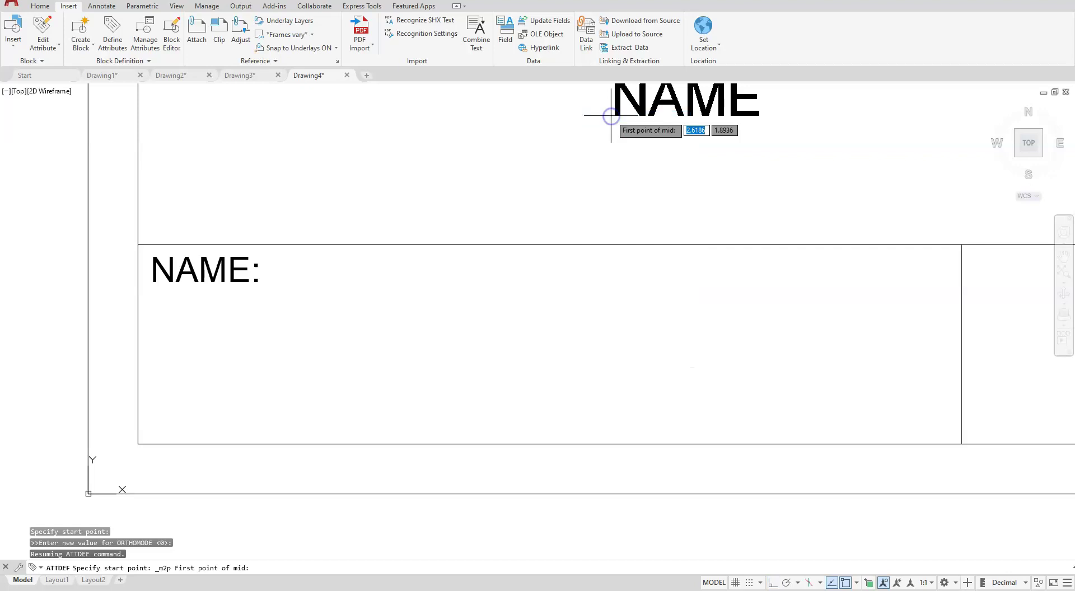
{"action": "left_click", "coordinate": [962, 245]}
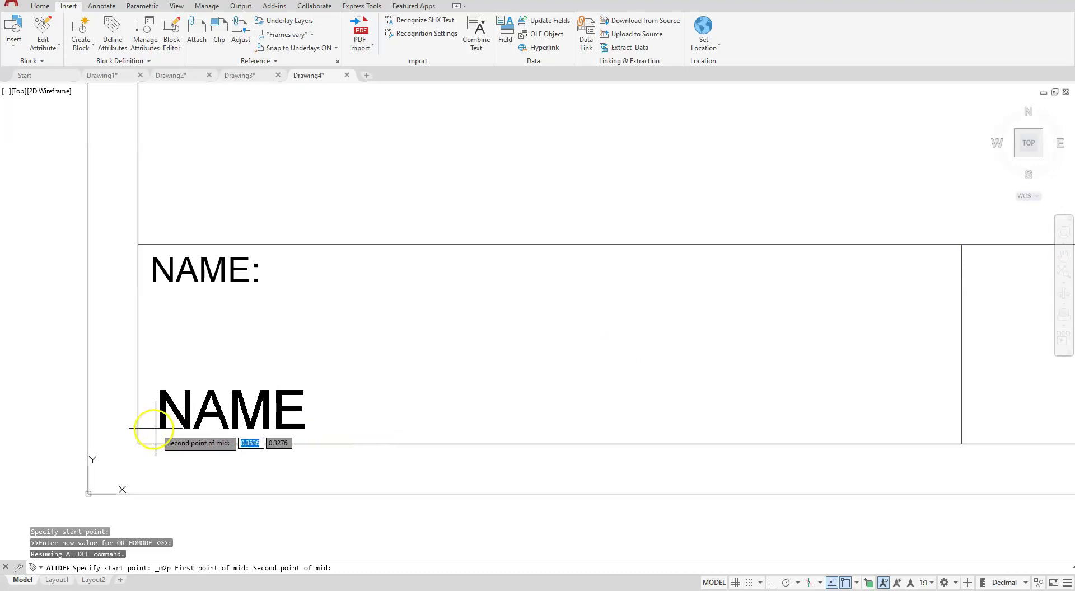
{"action": "left_click", "coordinate": [138, 444]}
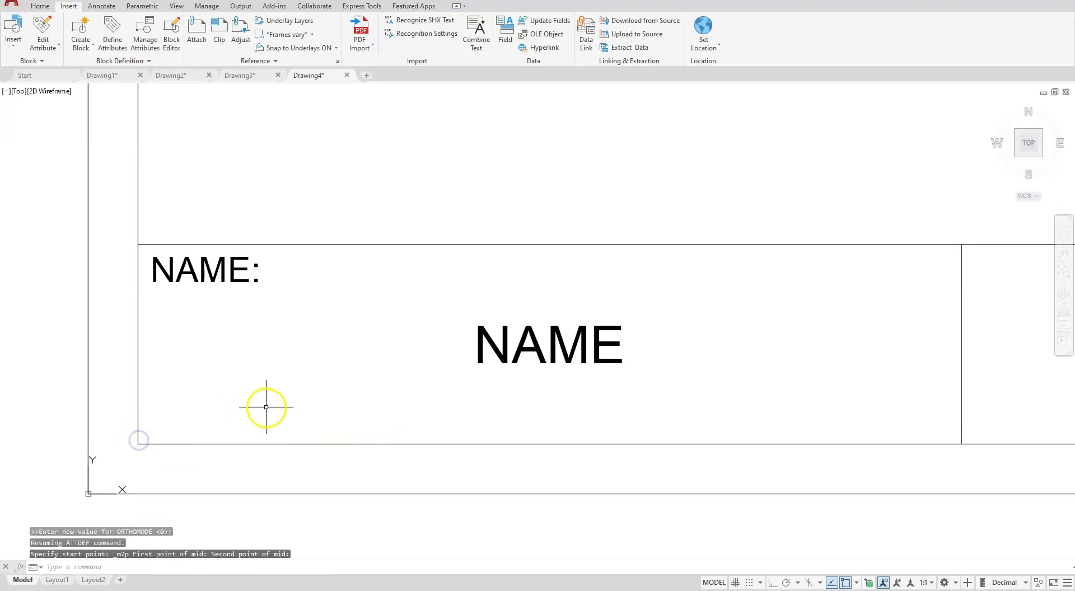
Step: Examine the four strip cells and the lower end of the third divider line at the inner rectangle's bottom edge
{"action": "scroll", "coordinate": [292, 377], "scroll_direction": "down", "scroll_amount": 4}
{"action": "scroll", "coordinate": [295, 379], "scroll_direction": "down", "scroll_amount": 2}
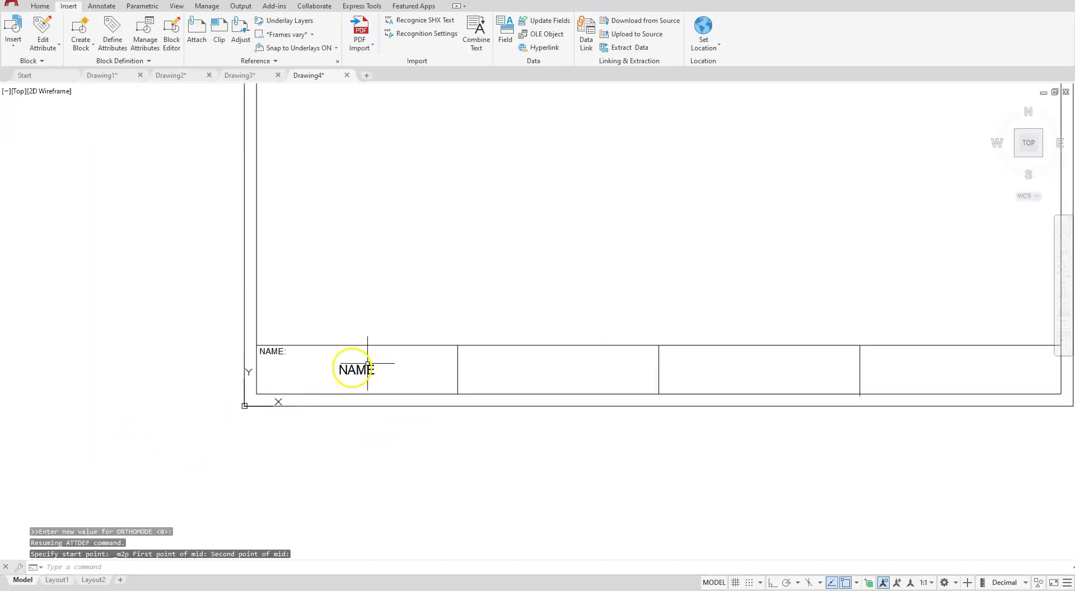
{"action": "scroll", "coordinate": [520, 376], "scroll_direction": "down", "scroll_amount": 2}
{"action": "middle_click_drag", "start_coordinate": [520, 377], "coordinate": [417, 418]}
{"action": "scroll", "coordinate": [381, 420], "scroll_direction": "up", "scroll_amount": 2}
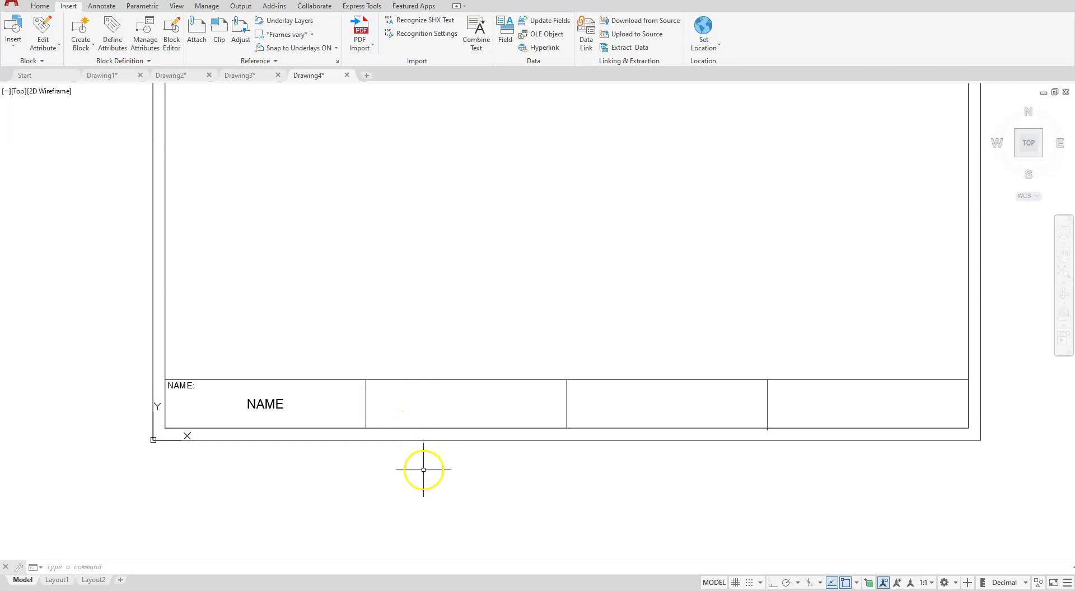
{"action": "scroll", "coordinate": [825, 427], "scroll_direction": "up", "scroll_amount": 5}
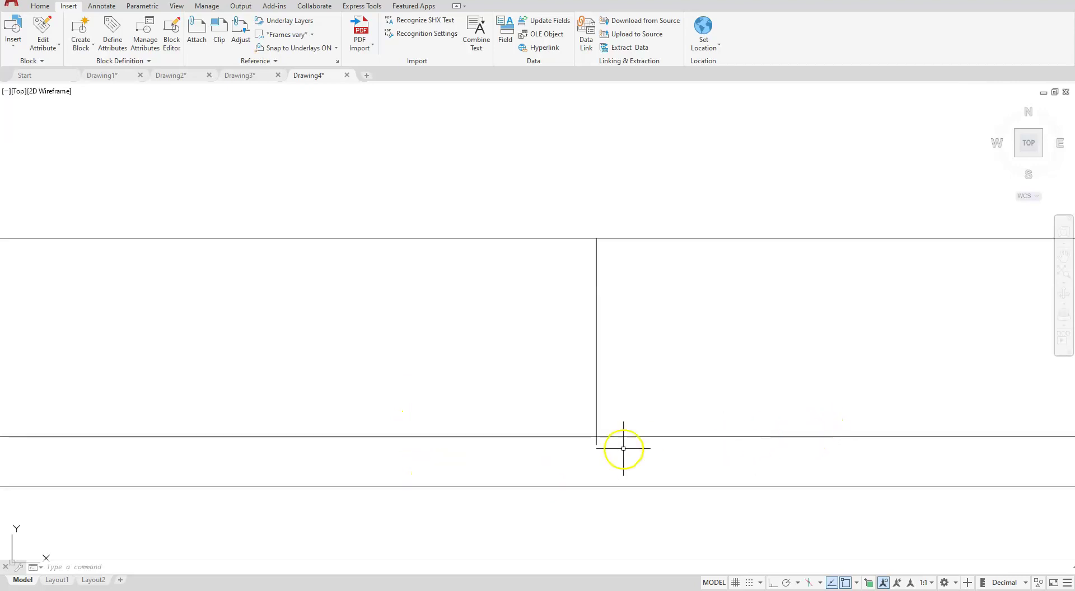
{"action": "scroll", "coordinate": [751, 379], "scroll_direction": "down", "scroll_amount": 5}
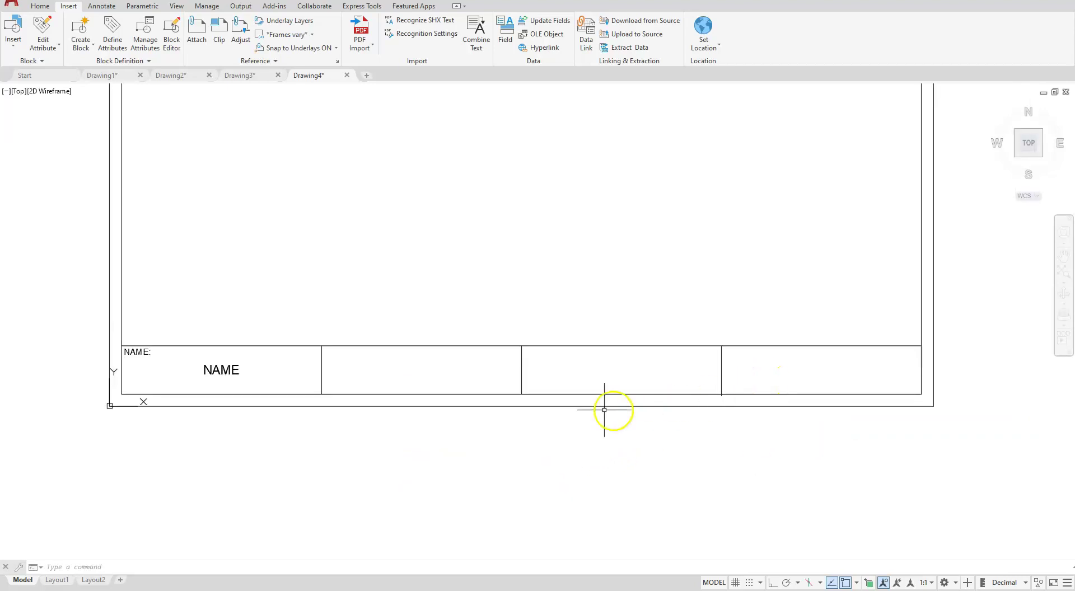
{"action": "scroll", "coordinate": [191, 372], "scroll_direction": "up", "scroll_amount": 2}
{"action": "scroll", "coordinate": [191, 373], "scroll_direction": "down", "scroll_amount": 2}
{"action": "mouse_move", "coordinate": [224, 373]}
{"action": "middle_mouse_down"}
{"action": "mouse_move", "coordinate": [404, 411]}
{"action": "mouse_move", "coordinate": [441, 431]}
{"action": "middle_mouse_up"}
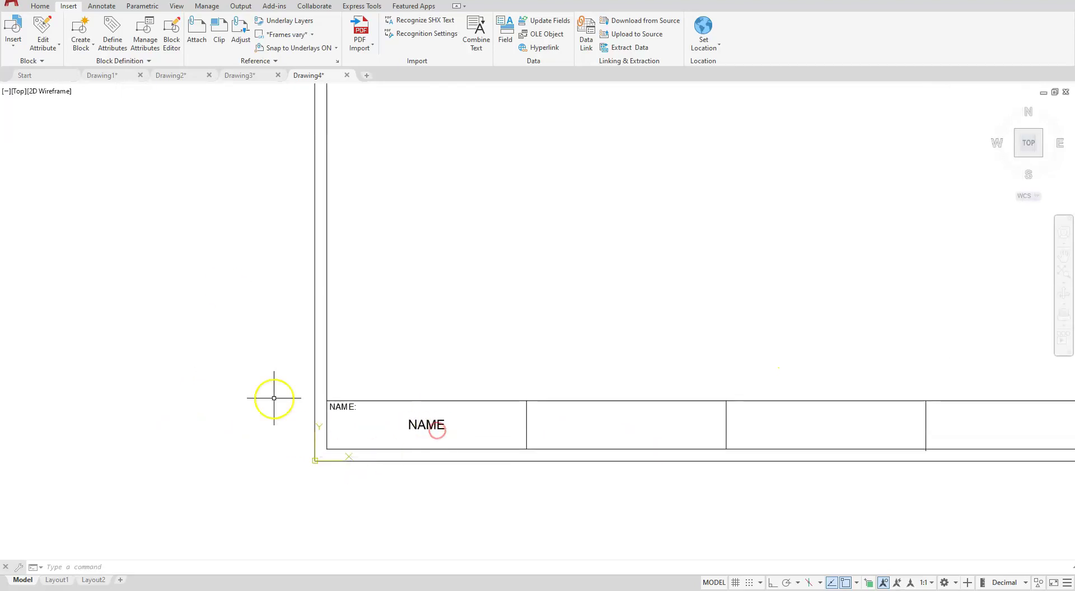
Step: Copy the NAME: label and NAME attribute into the other three cells, using the first cell's upper-right corner as base point
{"action": "left_click", "coordinate": [40, 6]}
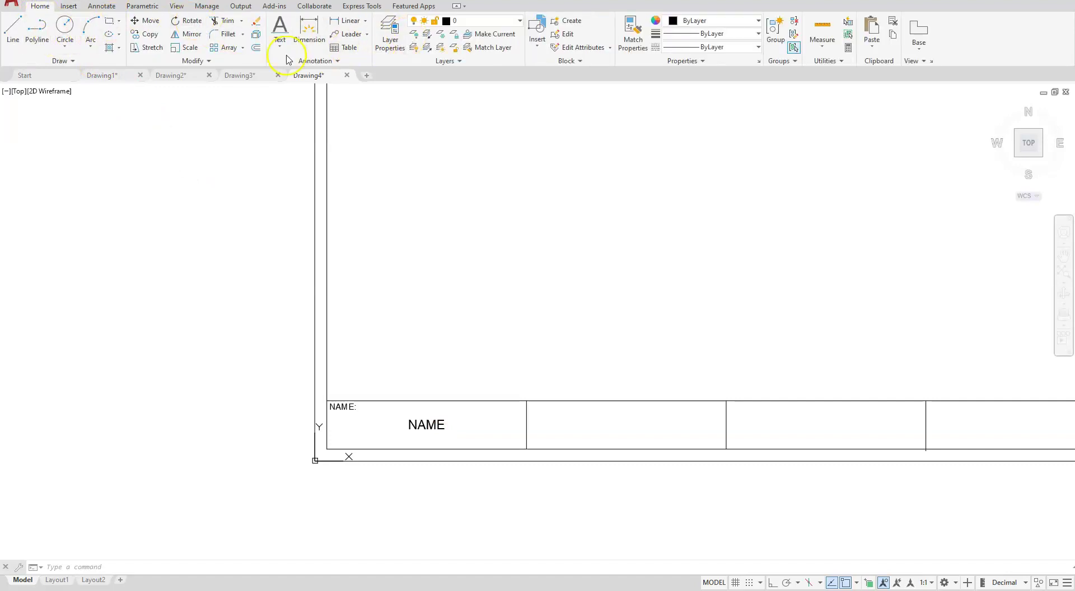
{"action": "left_click", "coordinate": [144, 35]}
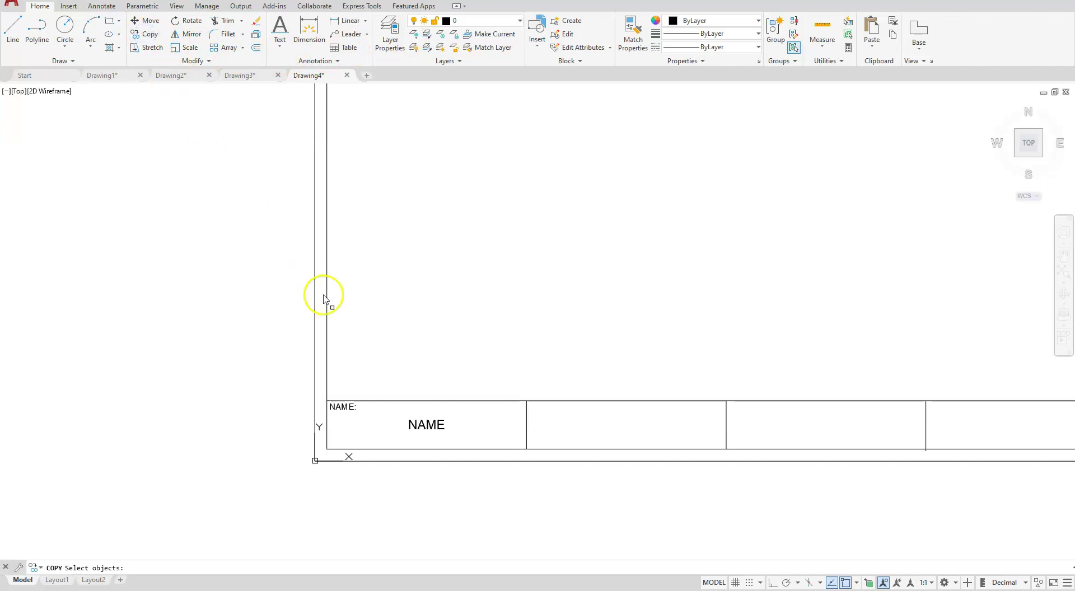
{"action": "left_click", "coordinate": [420, 426]}
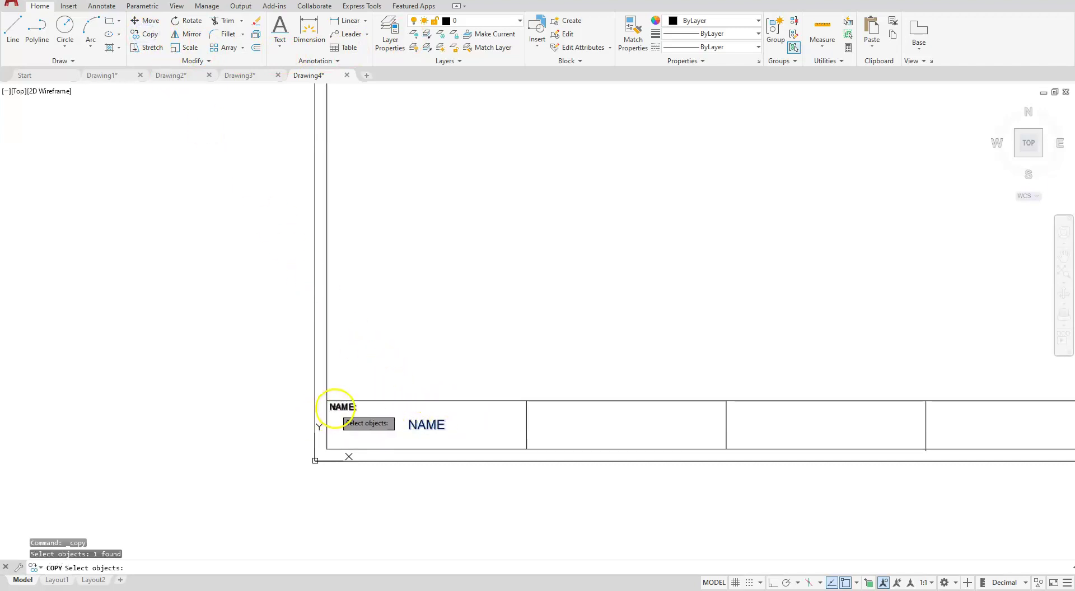
{"action": "left_click", "coordinate": [336, 408]}
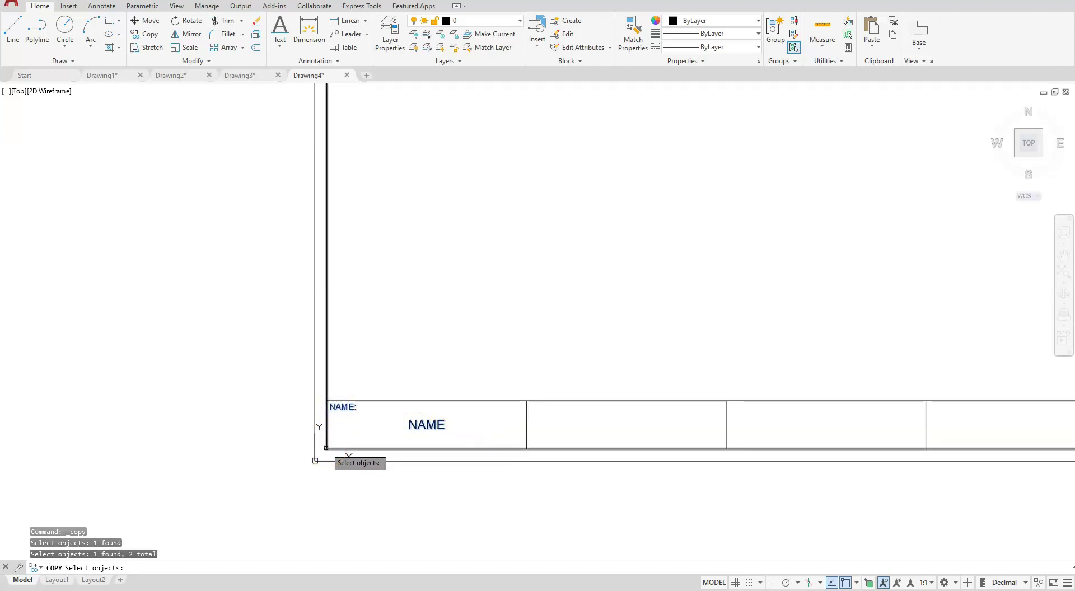
{"action": "key", "text": "Return"}
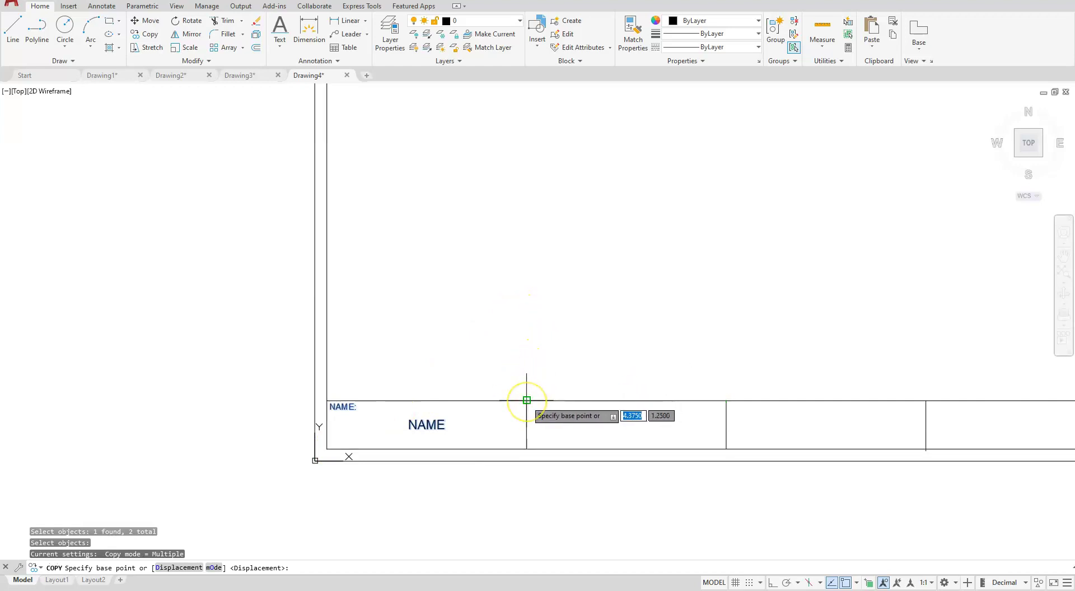
{"action": "left_click", "coordinate": [526, 401]}
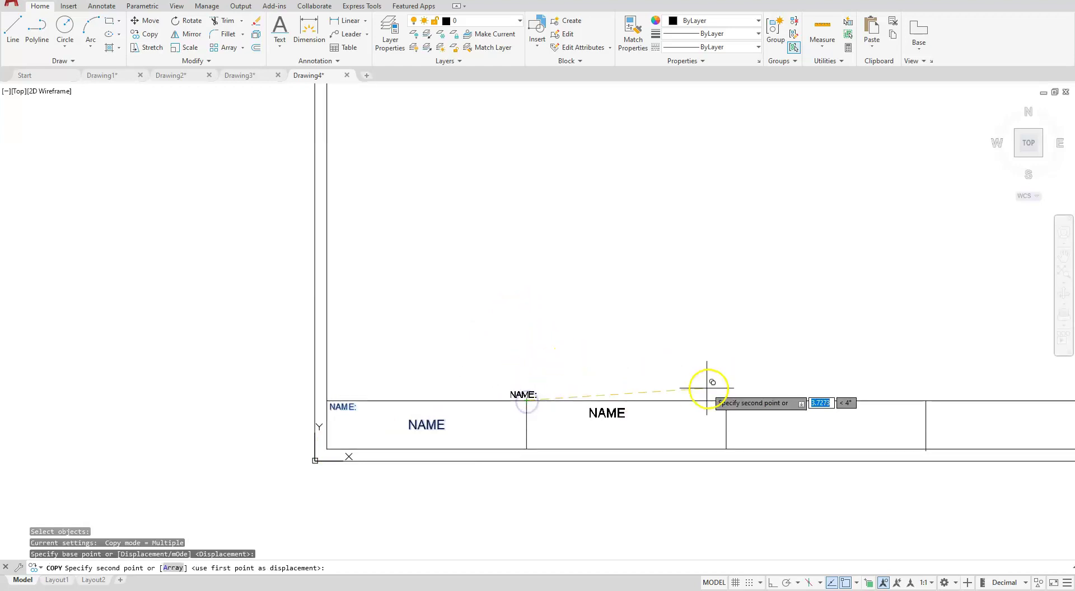
{"action": "left_click", "coordinate": [726, 401]}
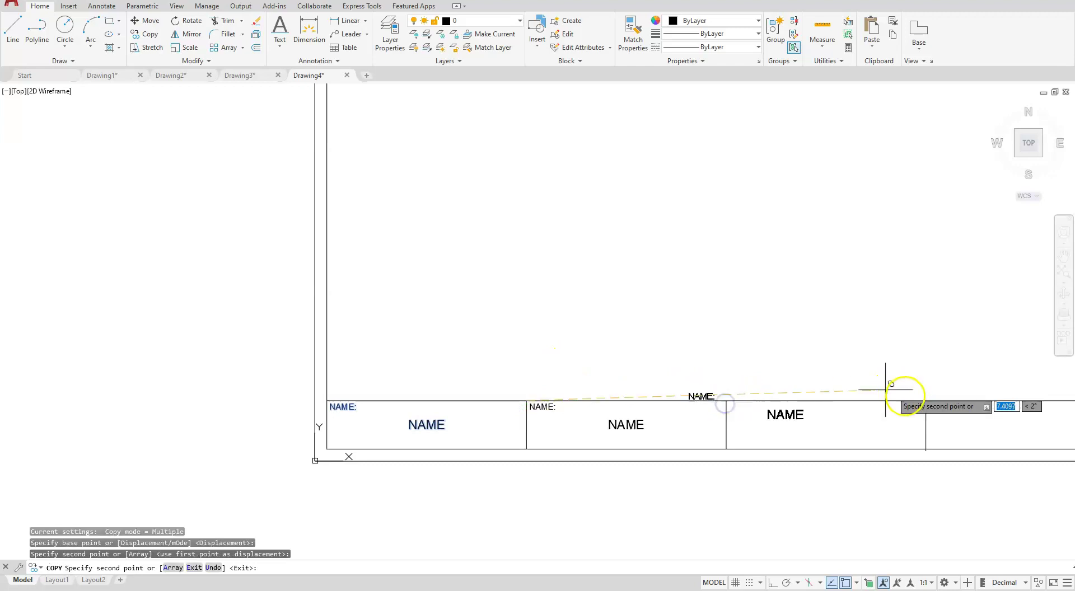
{"action": "left_click", "coordinate": [926, 400]}
{"action": "mouse_move", "coordinate": [946, 354]}
{"action": "middle_mouse_down"}
{"action": "mouse_move", "coordinate": [631, 403]}
{"action": "mouse_move", "coordinate": [583, 399]}
{"action": "middle_mouse_up"}
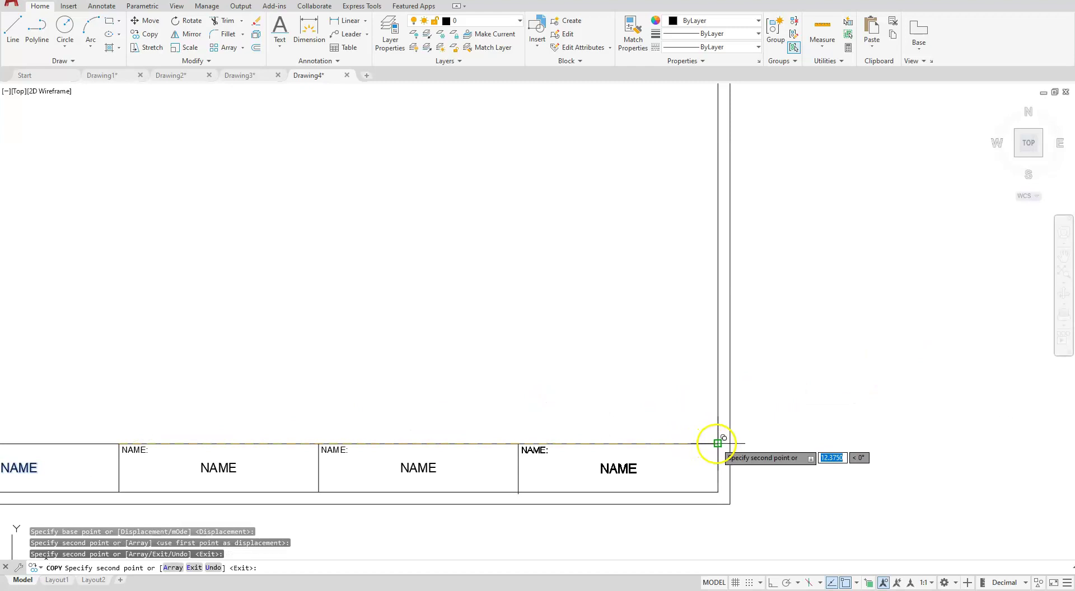
{"action": "left_click", "coordinate": [717, 444]}
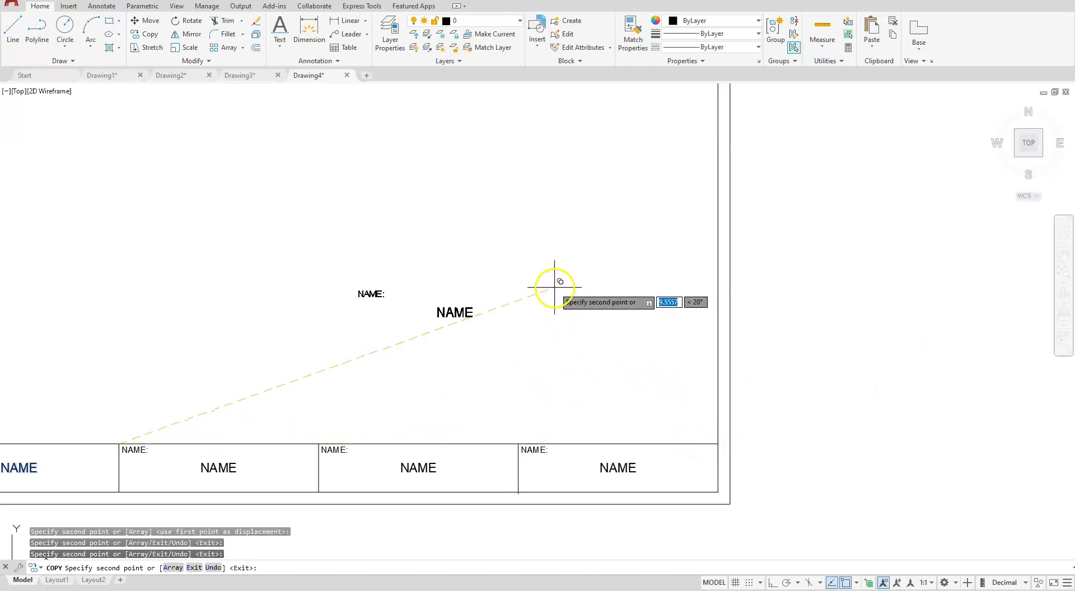
{"action": "key", "text": "Escape"}
Step: Trim the third divider's overshoot below the inner rectangle's bottom edge
{"action": "middle_click_drag", "start_coordinate": [538, 468], "coordinate": [668, 349]}
{"action": "scroll", "coordinate": [656, 364], "scroll_direction": "up", "scroll_amount": 5}
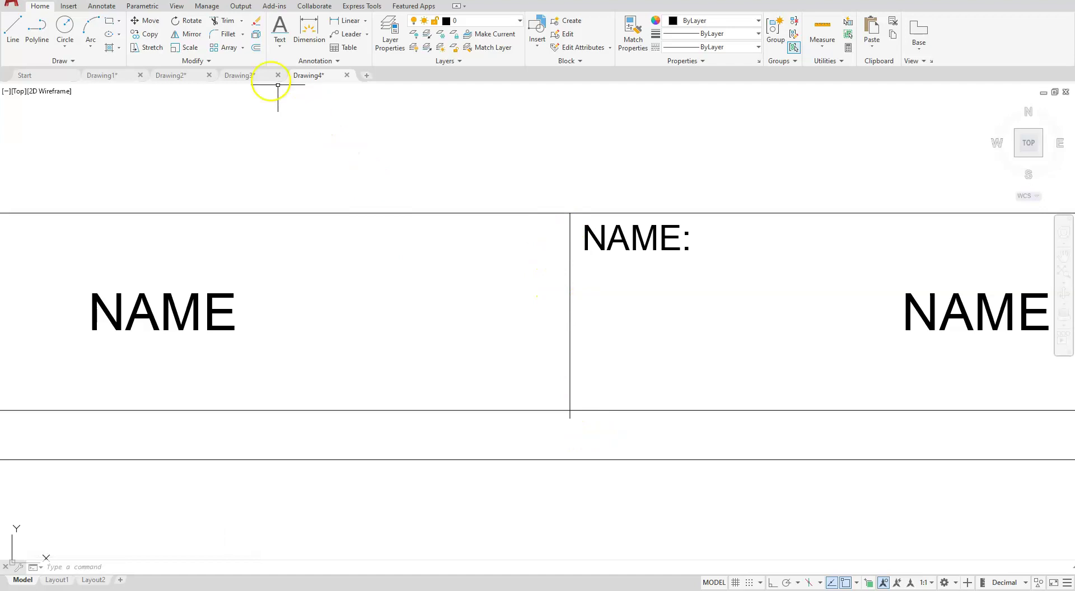
{"action": "left_click", "coordinate": [221, 21]}
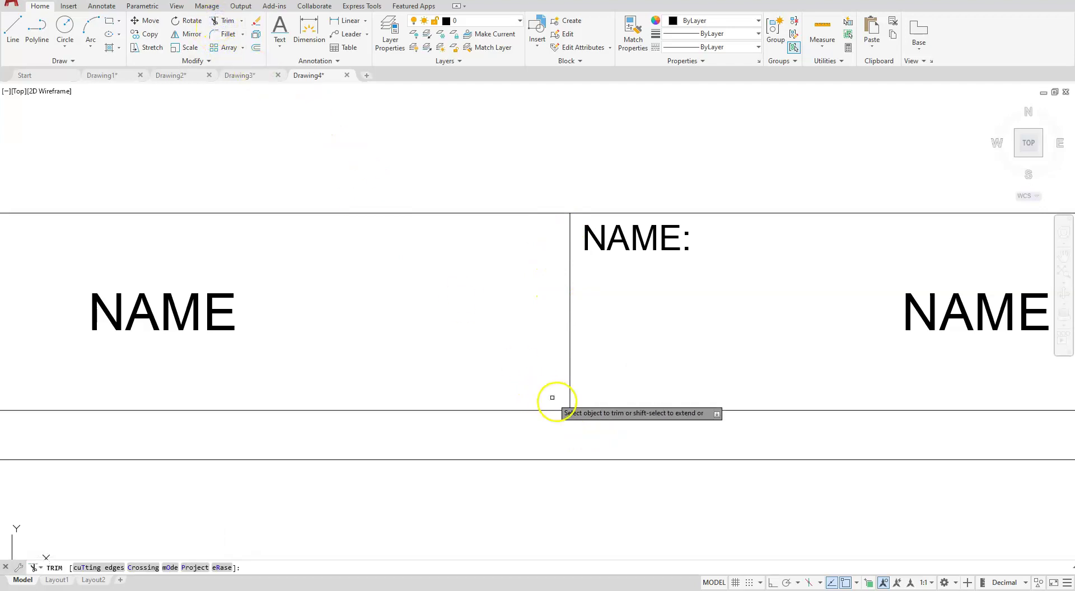
{"action": "left_click", "coordinate": [571, 415]}
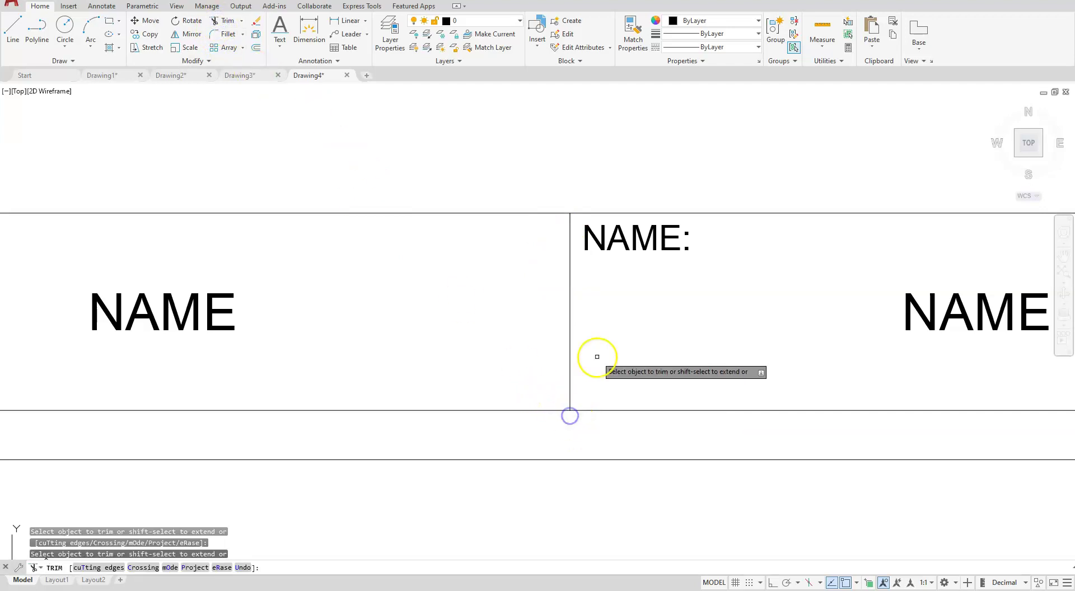
{"action": "key", "text": "Escape"}
Step: Change the small label in the second cell to PROJECT:
{"action": "scroll", "coordinate": [597, 344], "scroll_direction": "down", "scroll_amount": 5}
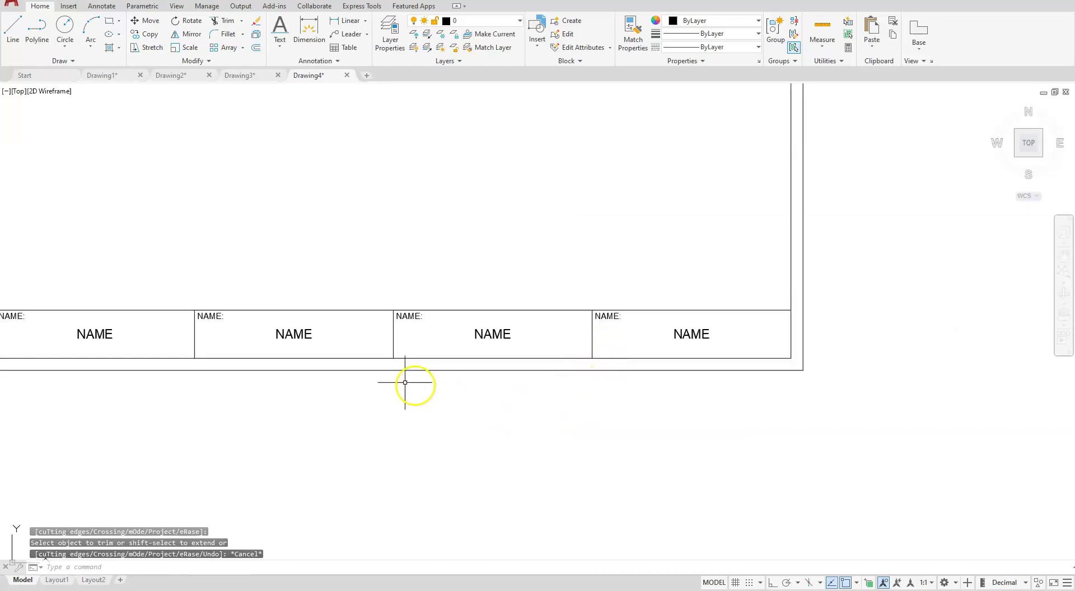
{"action": "scroll", "coordinate": [203, 345], "scroll_direction": "up", "scroll_amount": 4}
{"action": "mouse_move", "coordinate": [274, 345]}
{"action": "middle_mouse_down"}
{"action": "mouse_move", "coordinate": [434, 337]}
{"action": "mouse_move", "coordinate": [446, 349]}
{"action": "middle_mouse_up"}
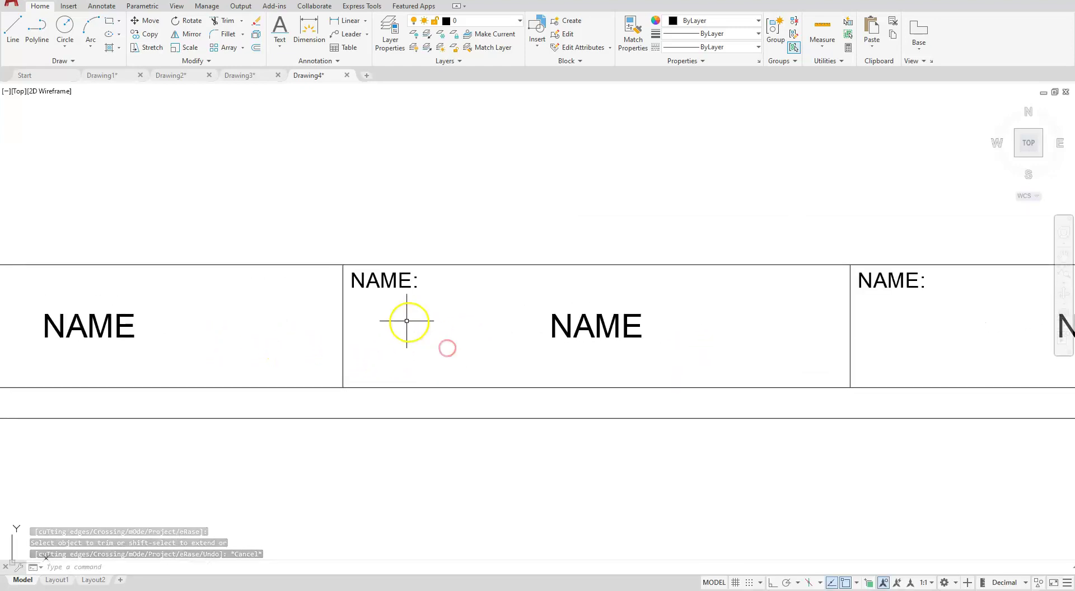
{"action": "left_click", "coordinate": [383, 278]}
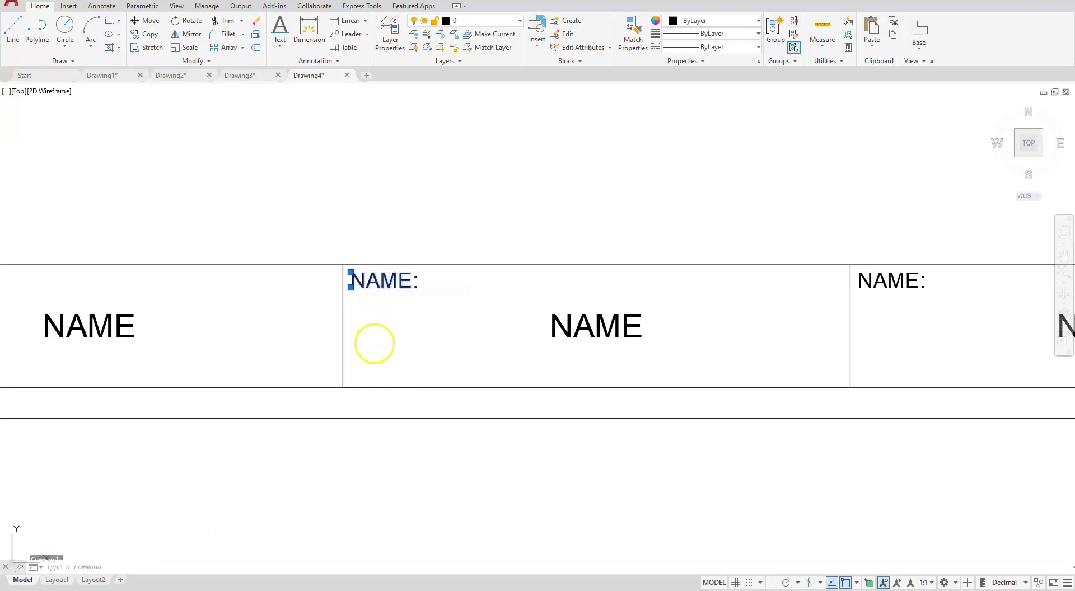
{"action": "left_click_drag", "start_coordinate": [412, 281], "coordinate": [345, 284]}
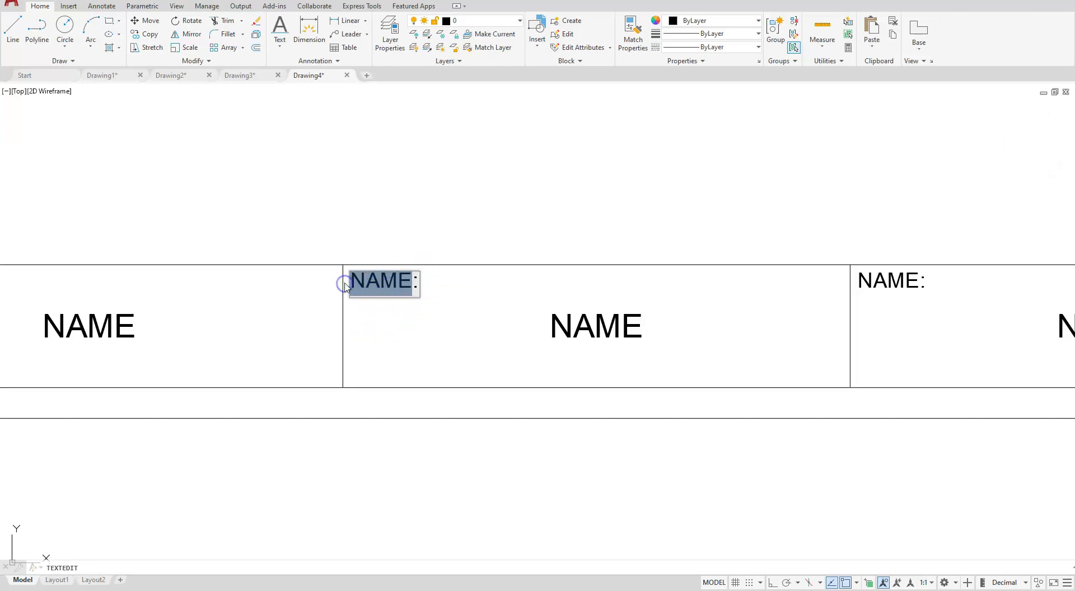
{"action": "type", "text": "PROJECT:"}
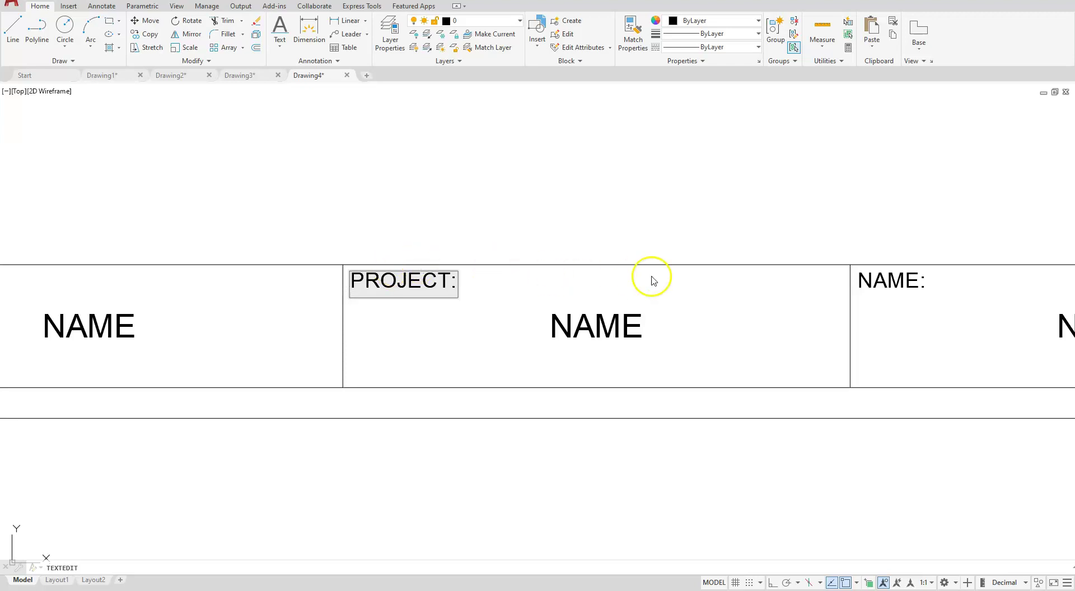
{"action": "left_click", "coordinate": [883, 279]}
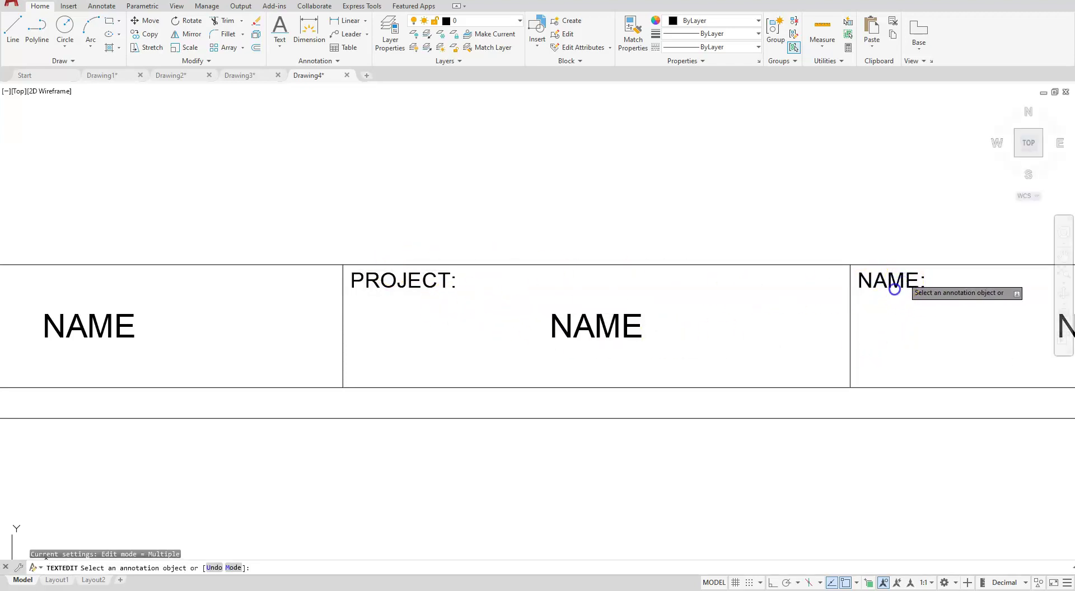
Step: Change the small label in the third cell to SCALE:
{"action": "double_click", "coordinate": [894, 289]}
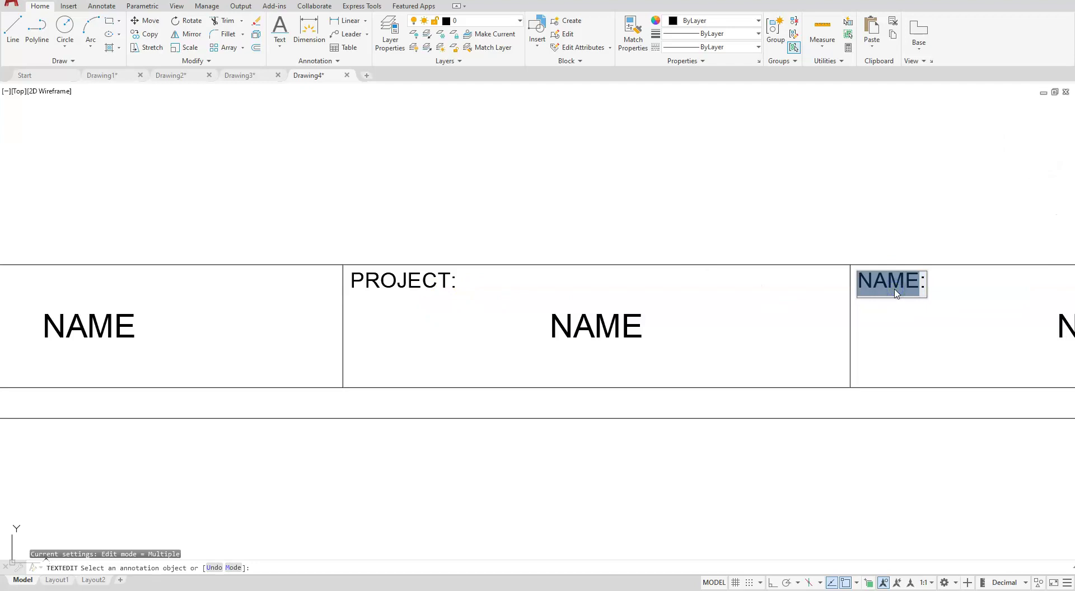
{"action": "type", "text": "SCALE"}
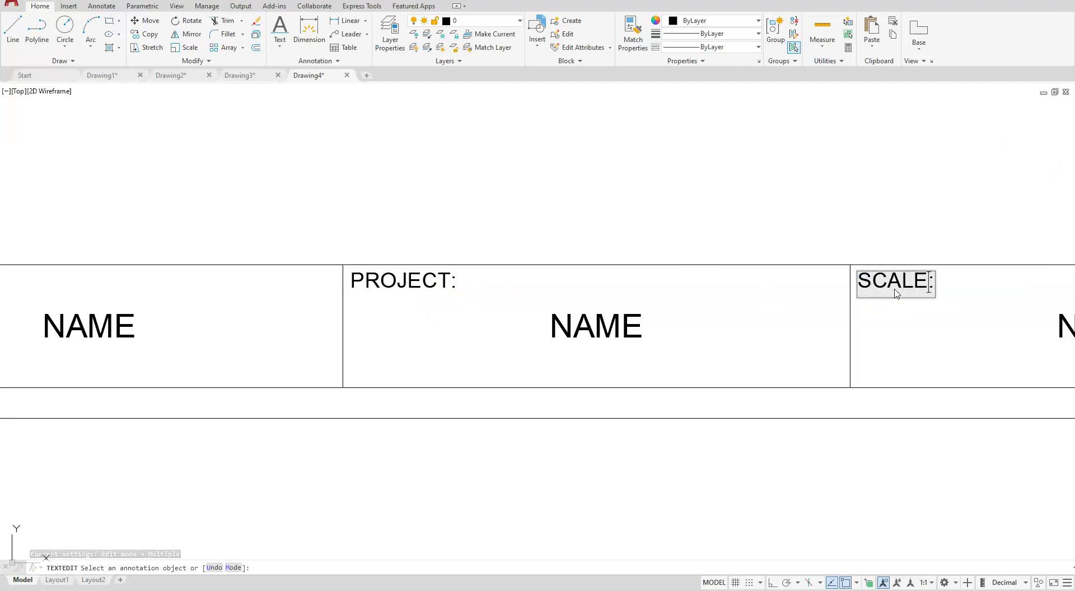
{"action": "left_click", "coordinate": [911, 325]}
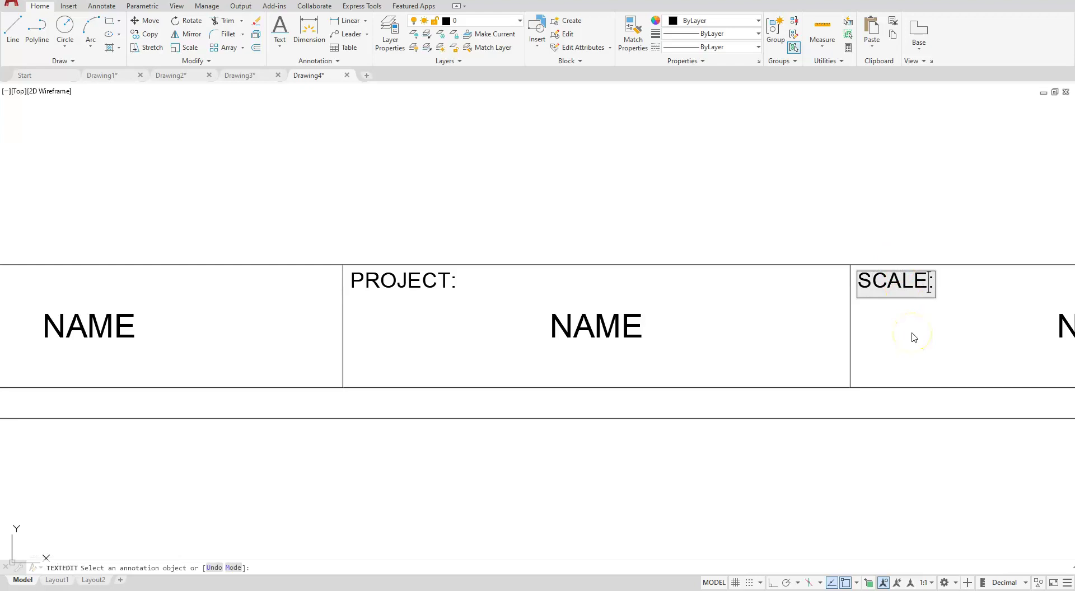
Step: Change the small label in the fourth cell to DATE: and end text editing
{"action": "mouse_move", "coordinate": [1002, 343]}
{"action": "middle_mouse_down"}
{"action": "mouse_move", "coordinate": [825, 387]}
{"action": "mouse_move", "coordinate": [437, 430]}
{"action": "mouse_move", "coordinate": [208, 385]}
{"action": "middle_mouse_up"}
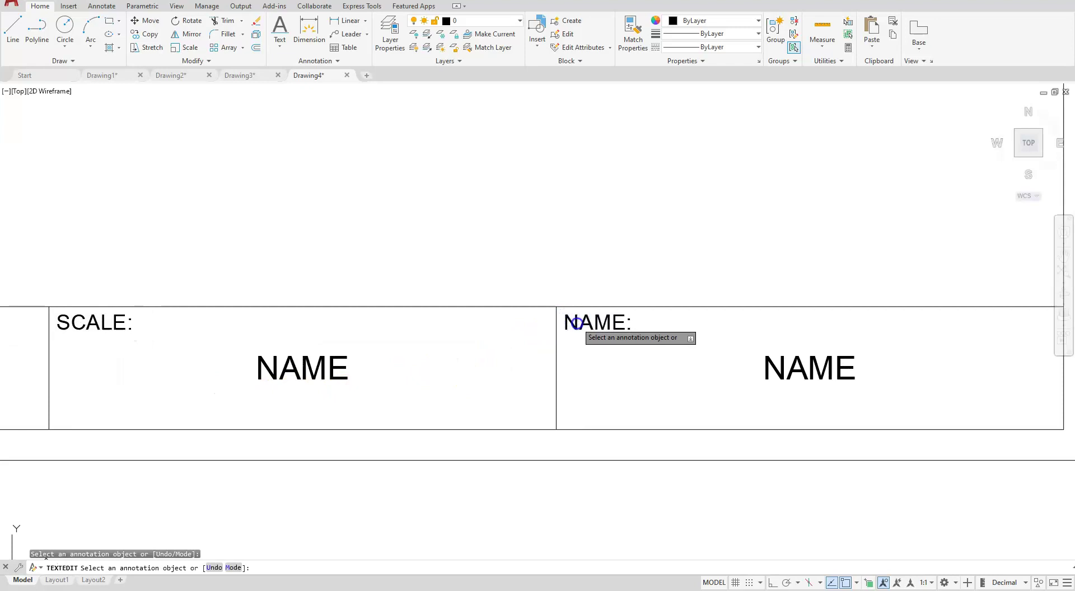
{"action": "left_click", "coordinate": [577, 323]}
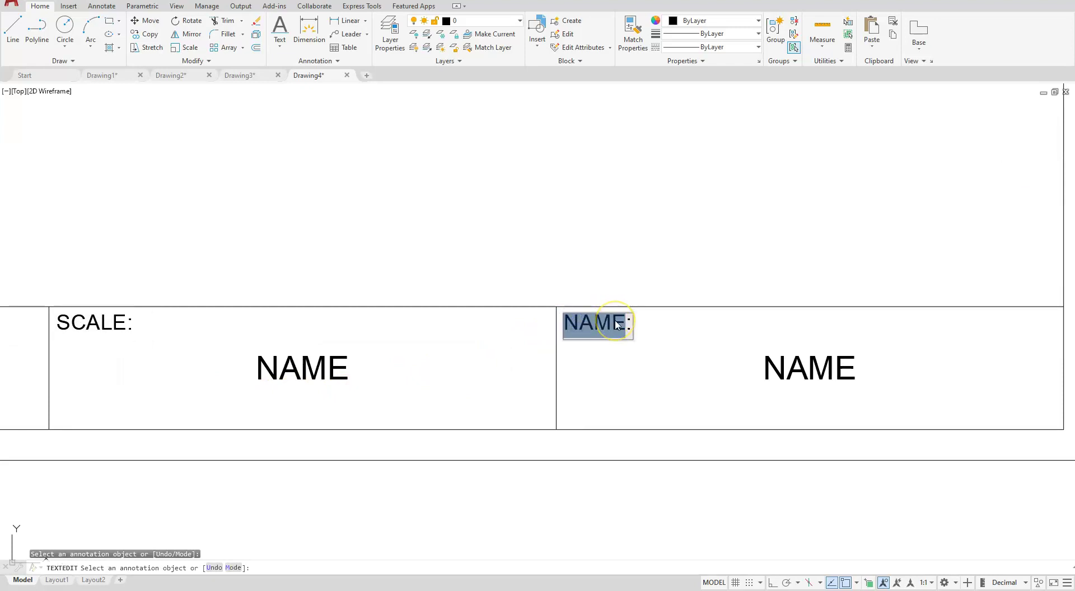
{"action": "type", "text": "DAT"}
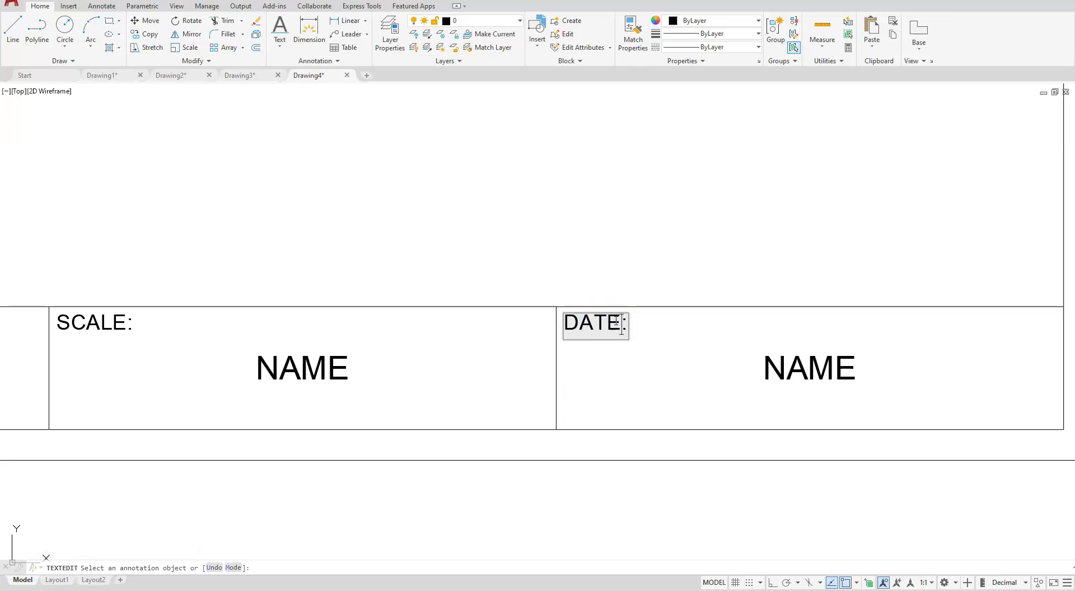
{"action": "left_click", "coordinate": [560, 239]}
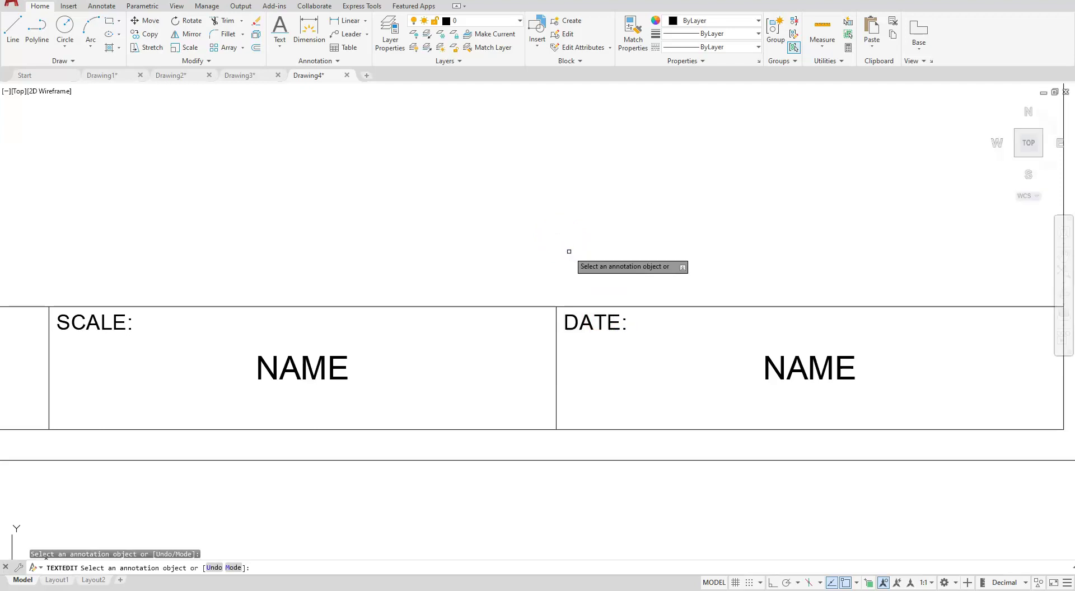
{"action": "key", "text": "Escape"}
Step: Edit the second cell's attribute definition, setting its tag to PROJECT and its prompt to "Enter project name:"
{"action": "scroll", "coordinate": [583, 263], "scroll_direction": "down", "scroll_amount": 2}
{"action": "middle_click_drag", "start_coordinate": [264, 379], "coordinate": [650, 360]}
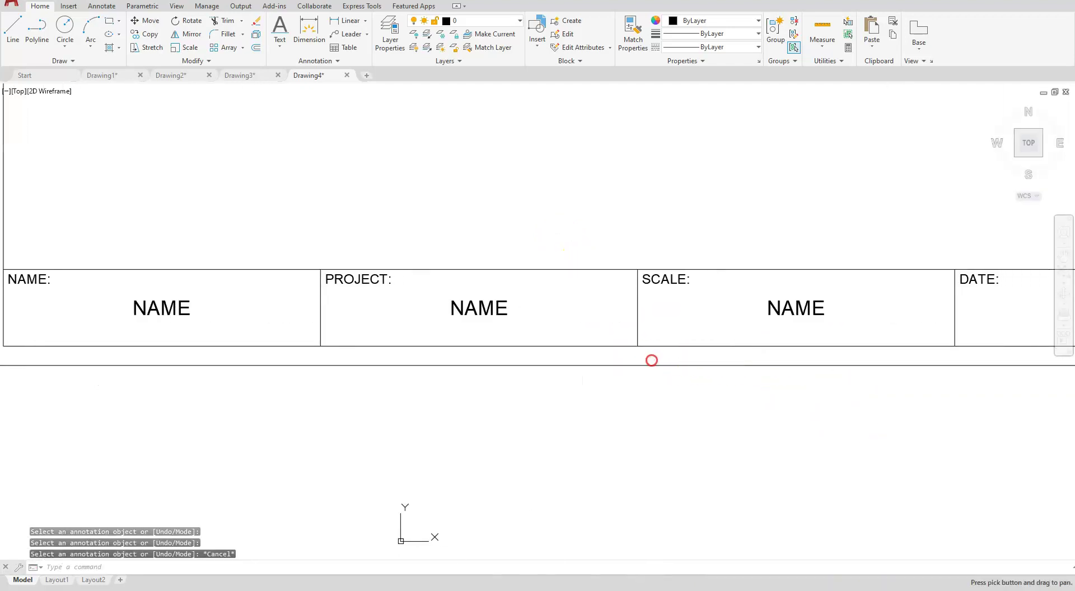
{"action": "left_click", "coordinate": [451, 308]}
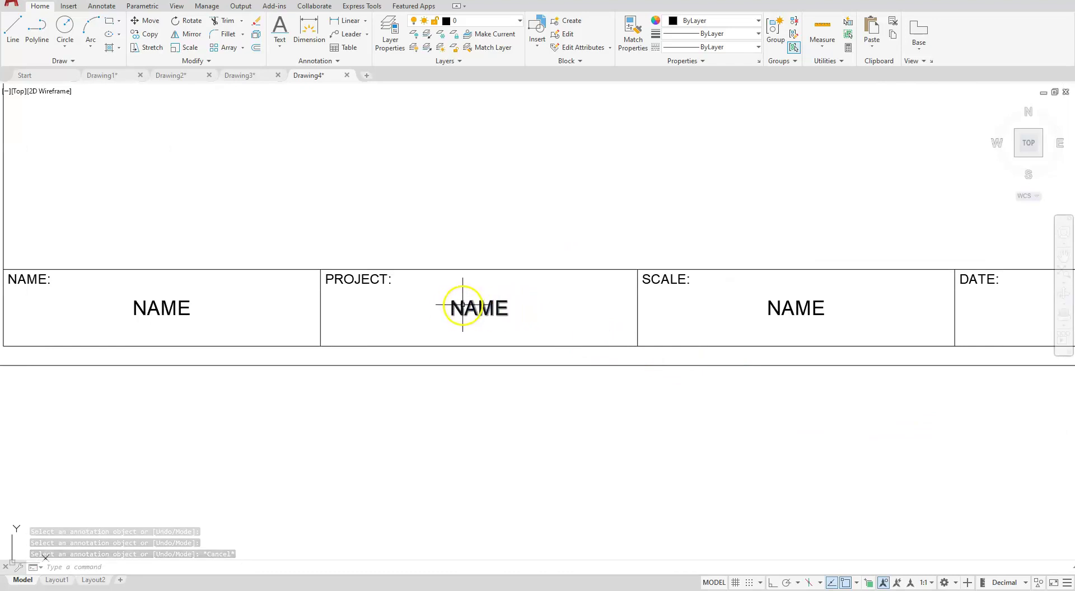
{"action": "double_click", "coordinate": [461, 306]}
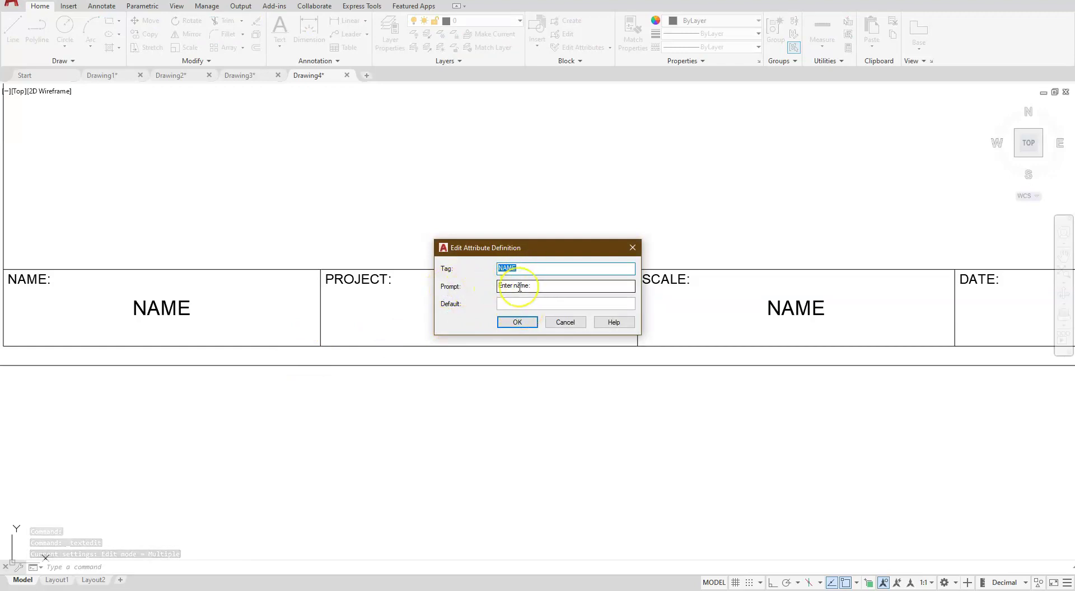
{"action": "left_click_drag", "start_coordinate": [526, 269], "coordinate": [486, 266]}
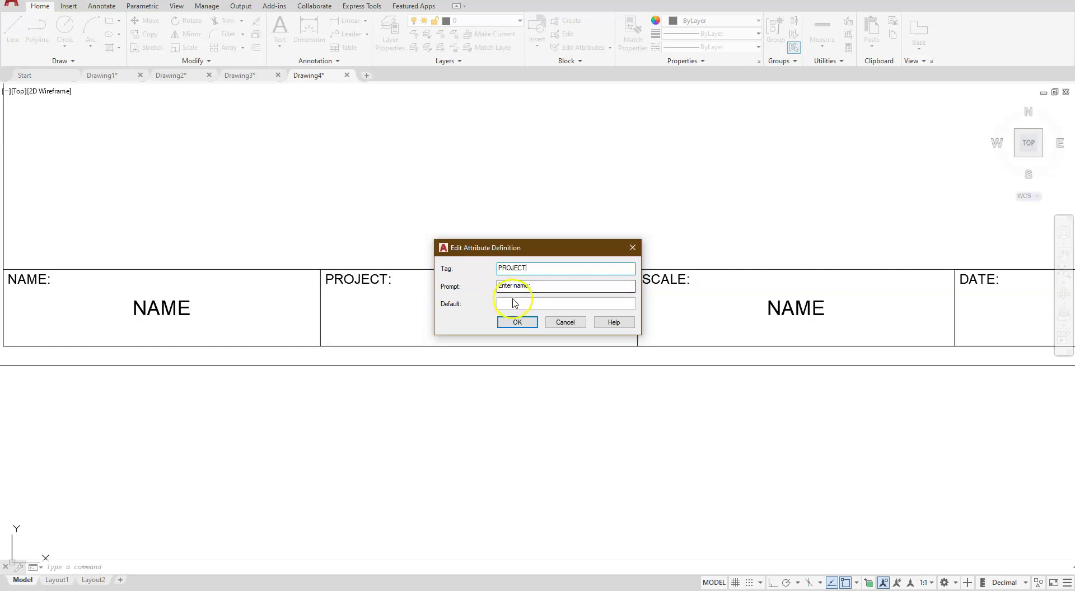
{"action": "left_click", "coordinate": [532, 287]}
{"action": "left_click_drag", "start_coordinate": [531, 287], "coordinate": [521, 293]}
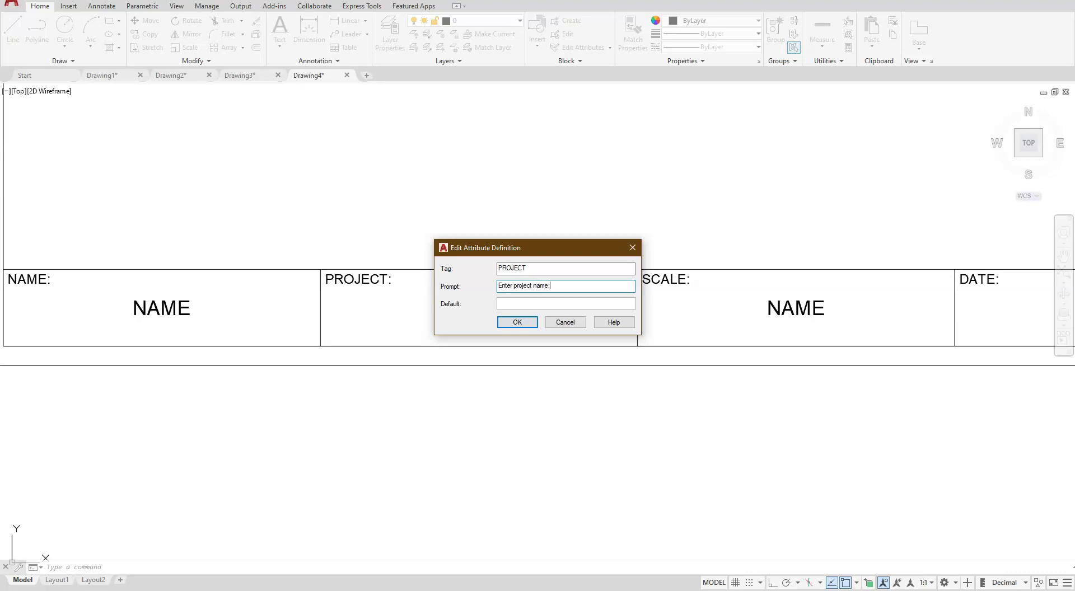
{"action": "left_click", "coordinate": [517, 323]}
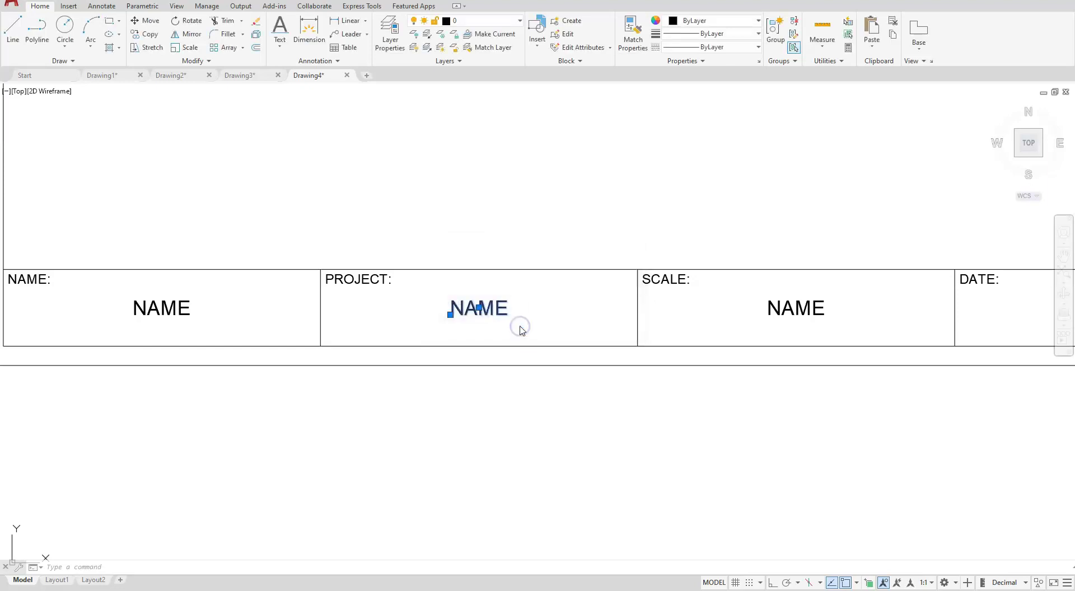
Step: Edit the third cell's attribute definition, setting its tag to SCALE and its prompt to "Enter scale:"
{"action": "middle_click_drag", "start_coordinate": [773, 321], "coordinate": [654, 335]}
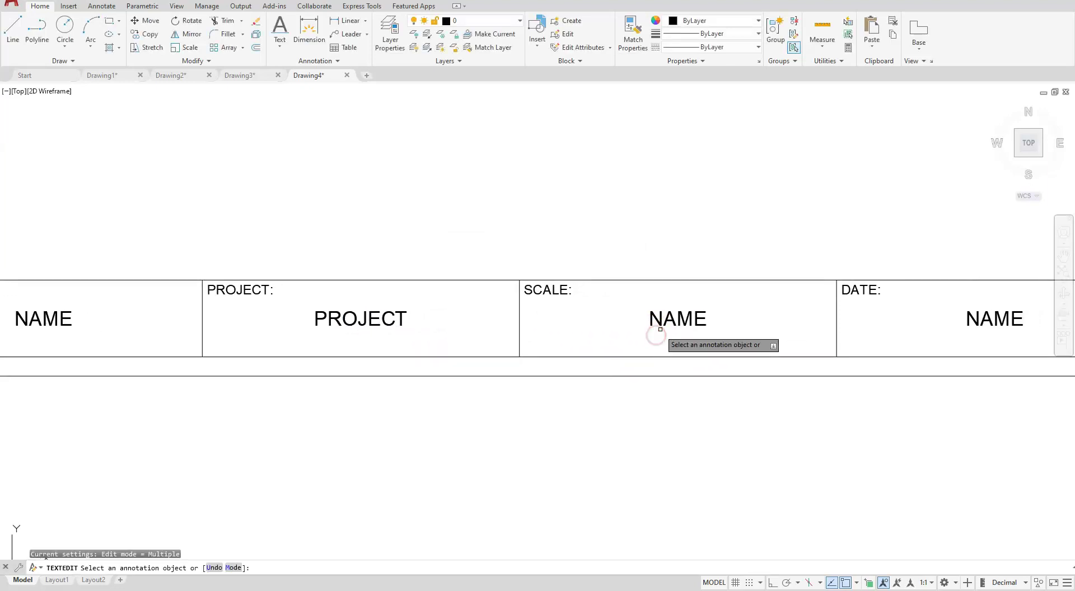
{"action": "left_click", "coordinate": [667, 319]}
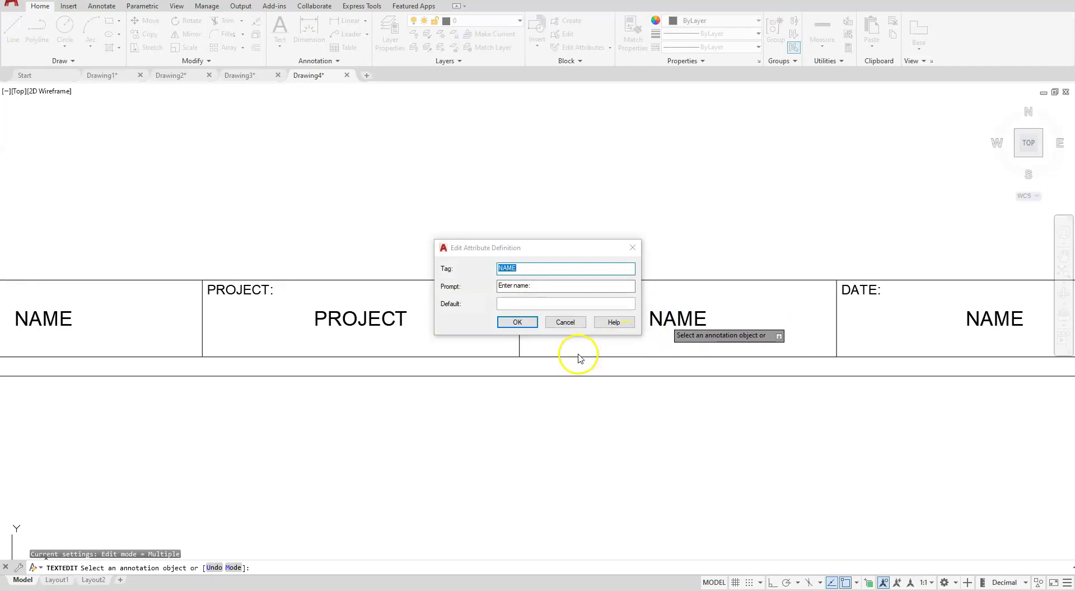
{"action": "left_click", "coordinate": [530, 286]}
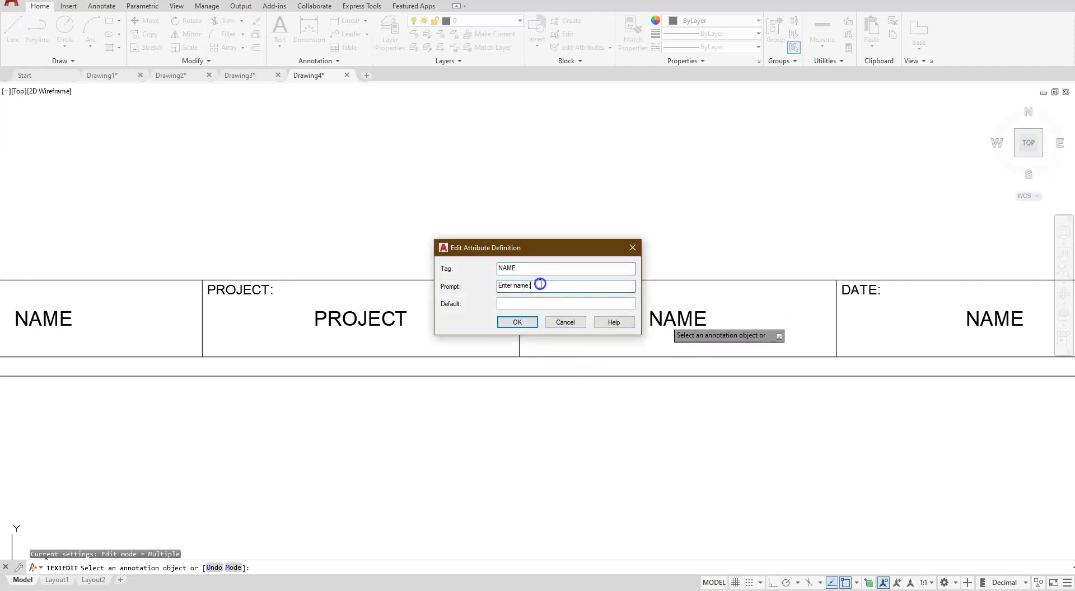
{"action": "double_click", "coordinate": [505, 268]}
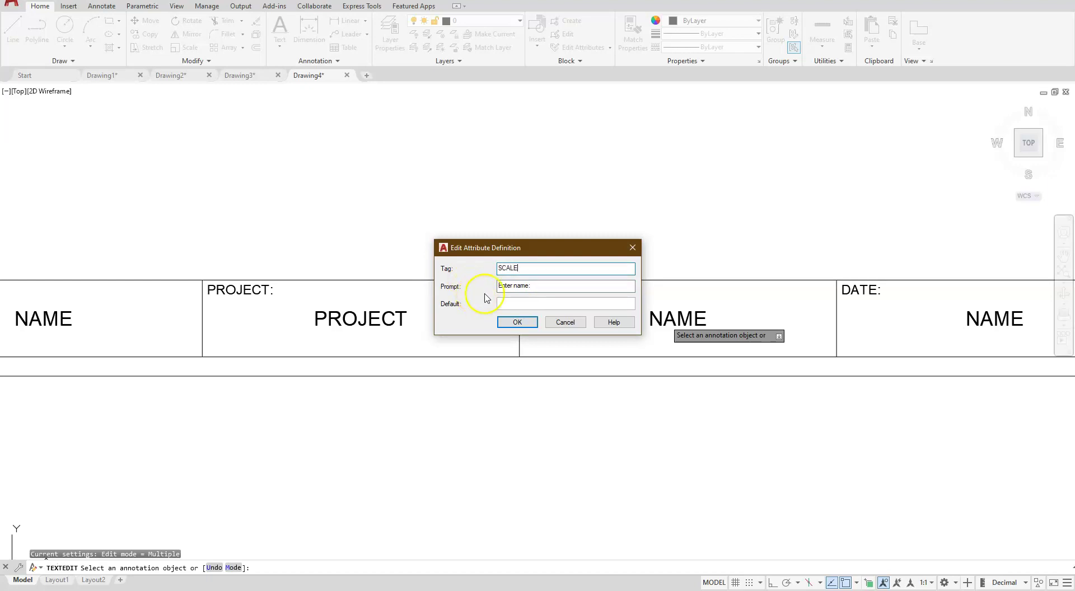
{"action": "left_click_drag", "start_coordinate": [558, 290], "coordinate": [528, 296]}
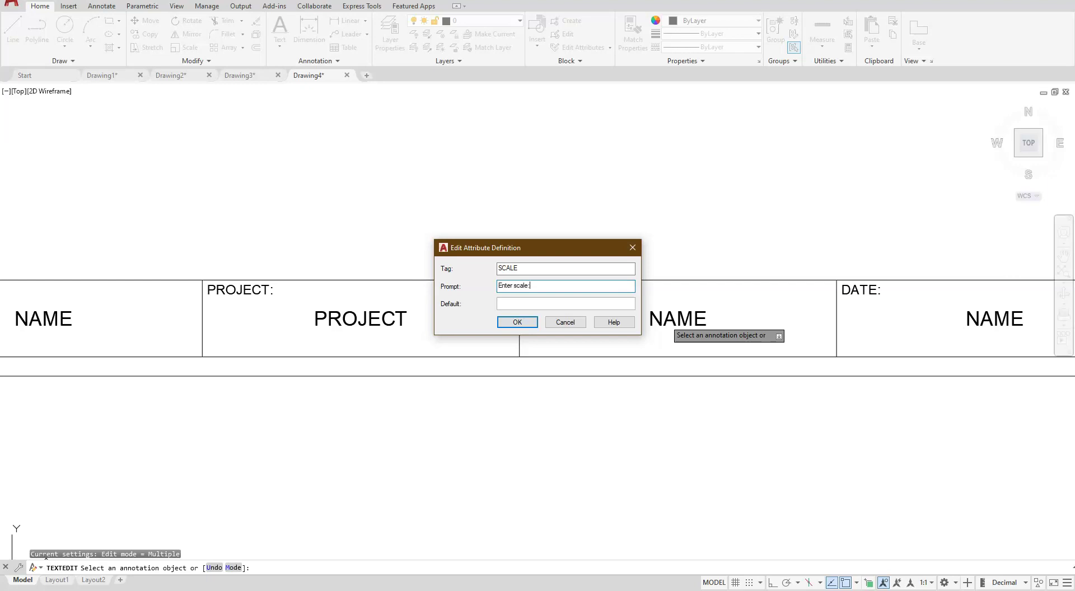
{"action": "left_click", "coordinate": [517, 323]}
Step: End text editing and erase the copied NAME attribute from the DATE: cell
{"action": "mouse_move", "coordinate": [962, 346]}
{"action": "middle_mouse_down"}
{"action": "mouse_move", "coordinate": [888, 377]}
{"action": "mouse_move", "coordinate": [583, 398]}
{"action": "middle_mouse_up"}
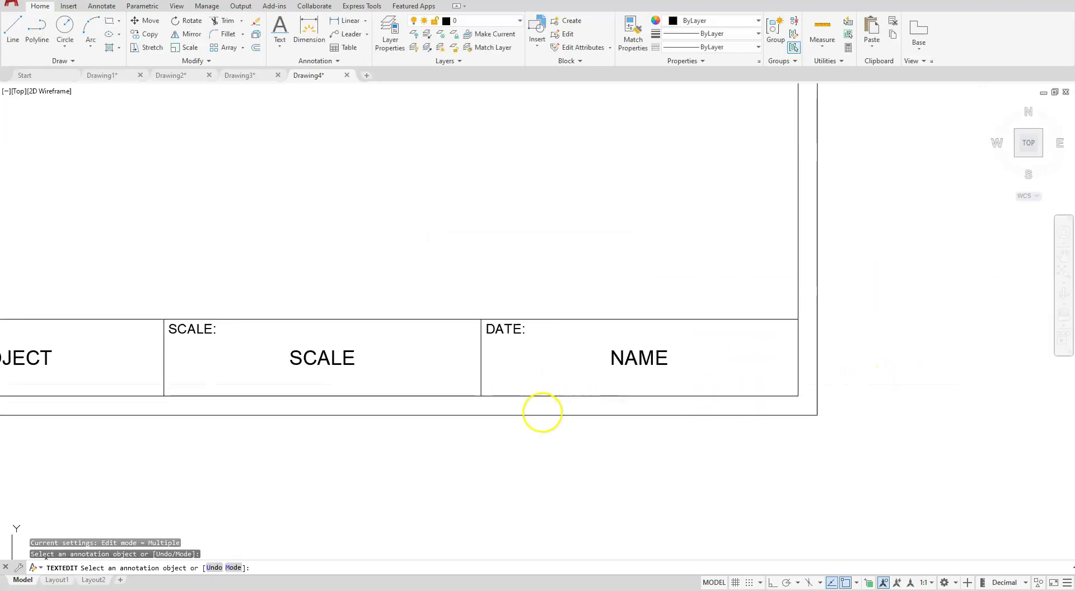
{"action": "key", "text": "Escape"}
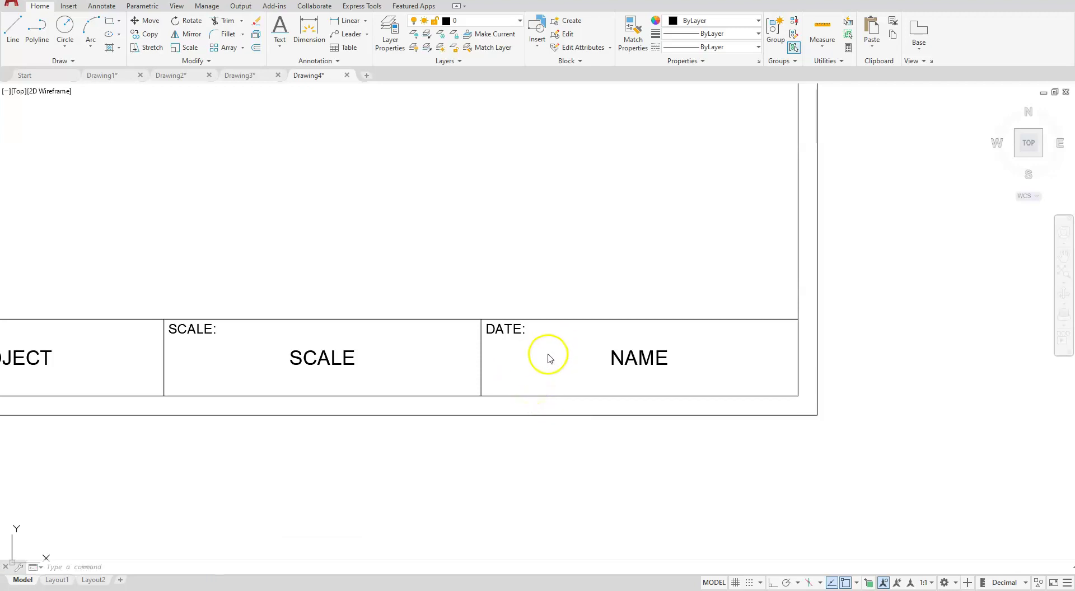
{"action": "left_click", "coordinate": [620, 357]}
{"action": "key", "text": "Delete"}
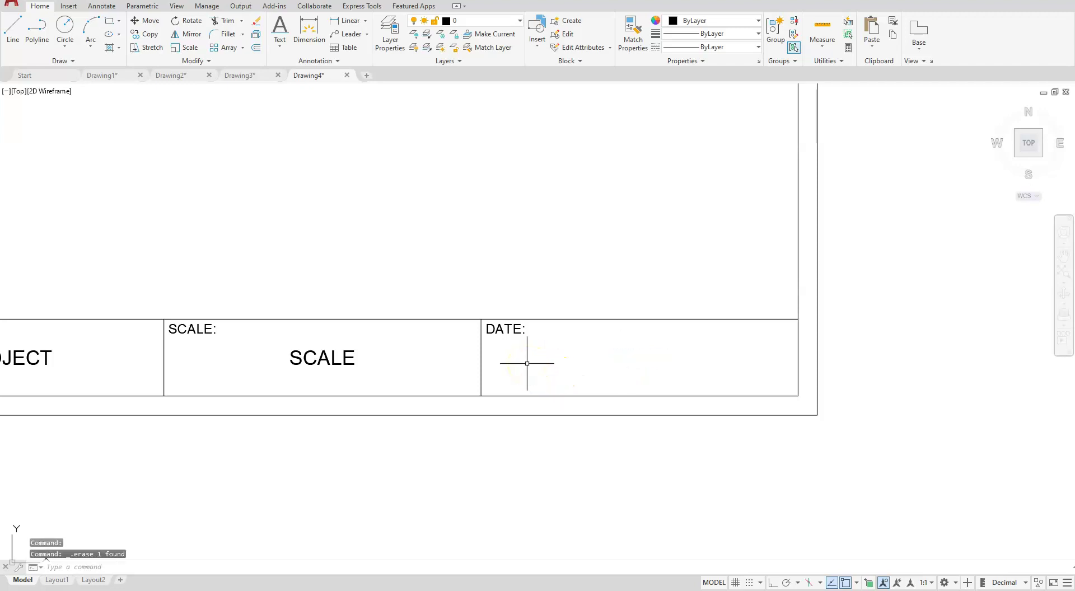
Step: Start a new attribute definition with the tag DATE and the prompt "Enter date:"
{"action": "left_click", "coordinate": [67, 6]}
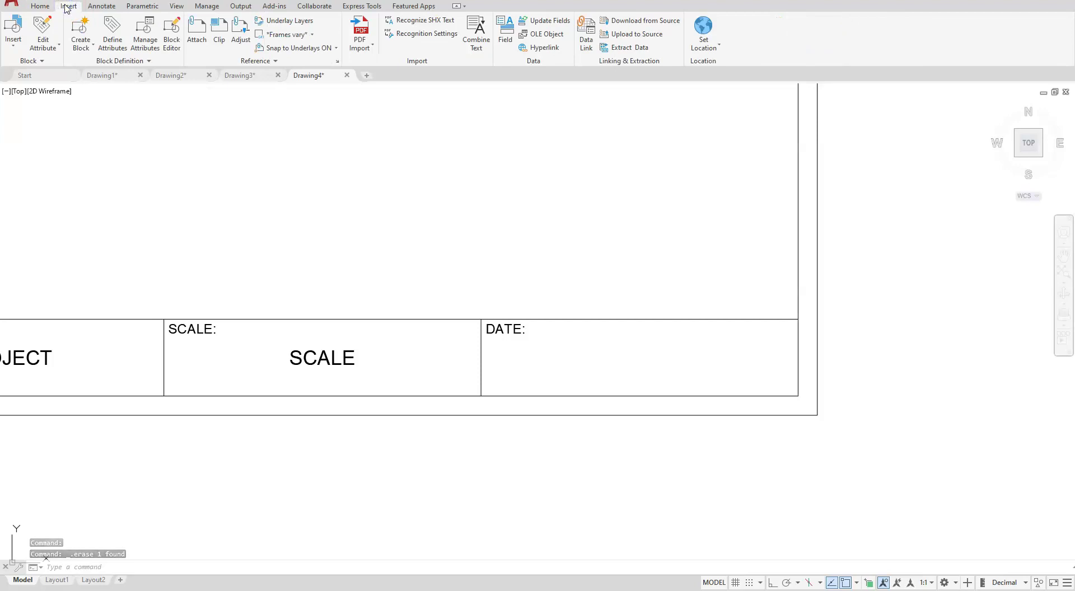
{"action": "left_click", "coordinate": [39, 32]}
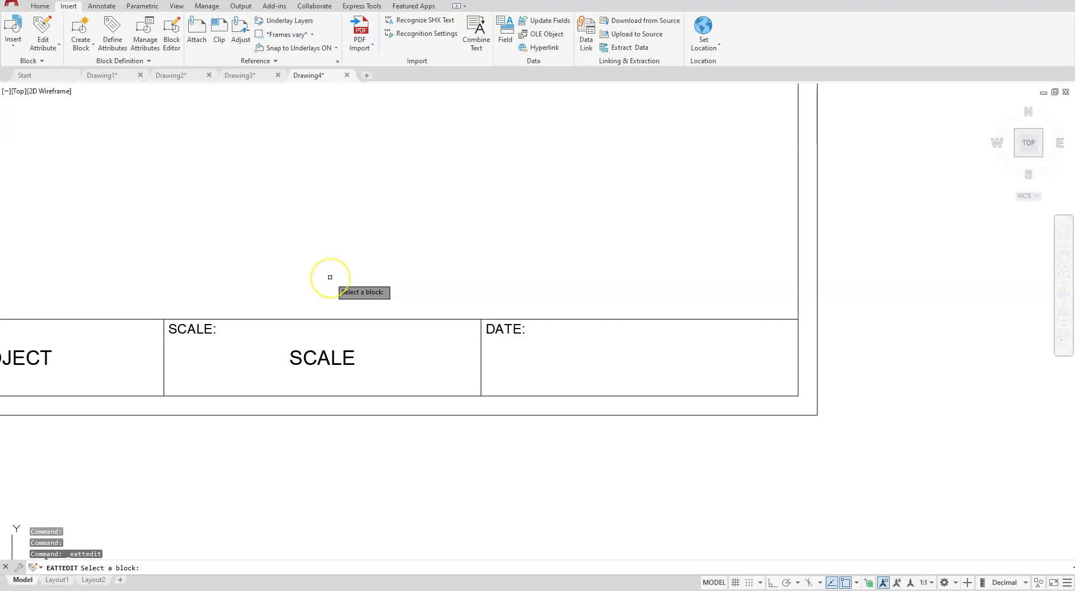
{"action": "left_click", "coordinate": [110, 31]}
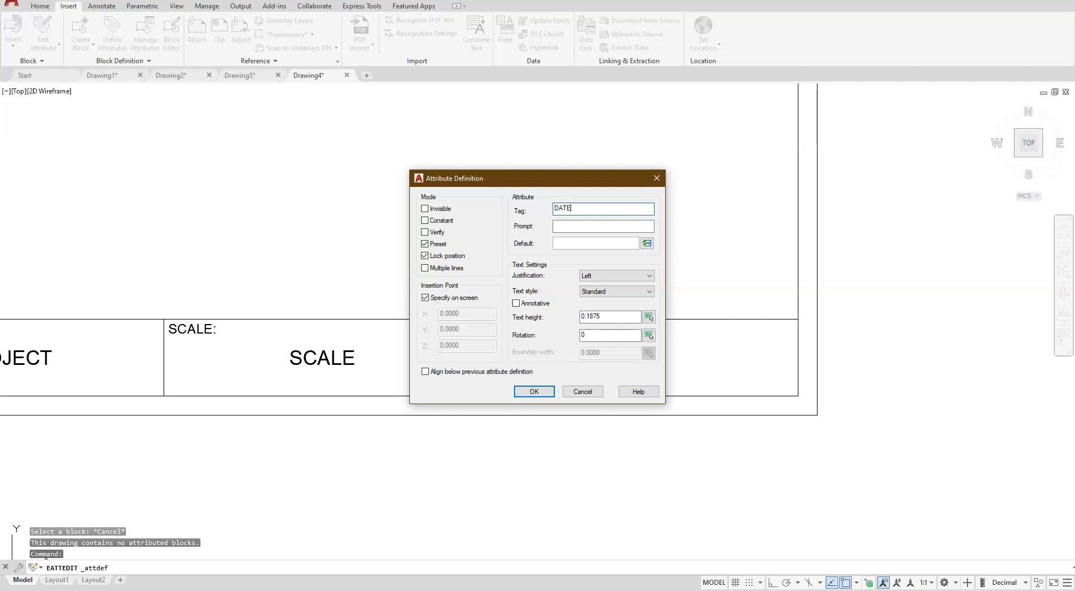
{"action": "left_click", "coordinate": [561, 227]}
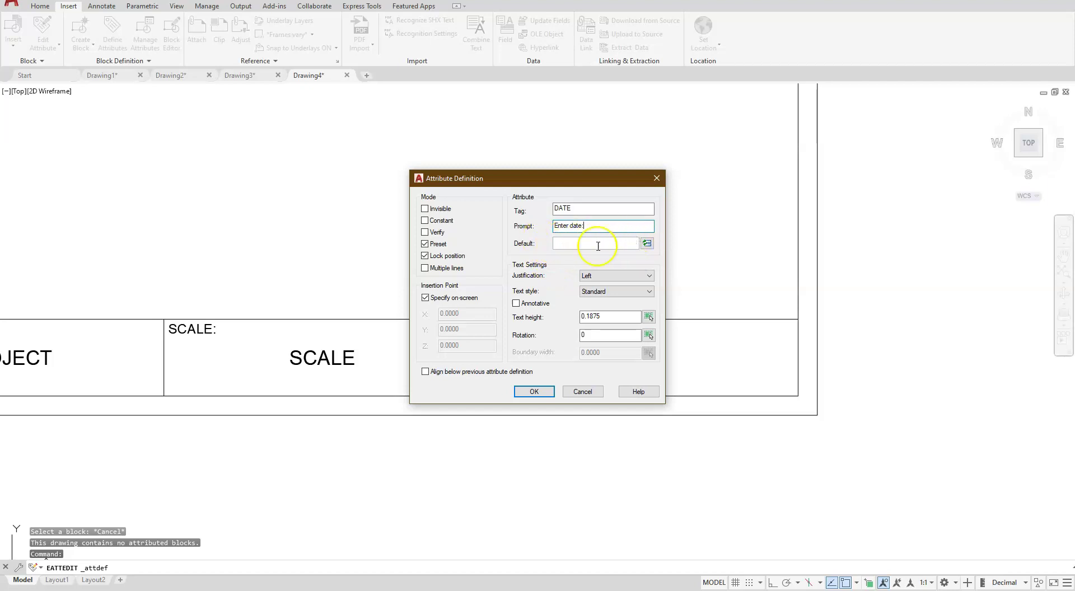
Step: Insert the CreateDate field from the Date & Time category, in M/d/yyyy format, as the DATE attribute's default value
{"action": "left_click", "coordinate": [646, 244]}
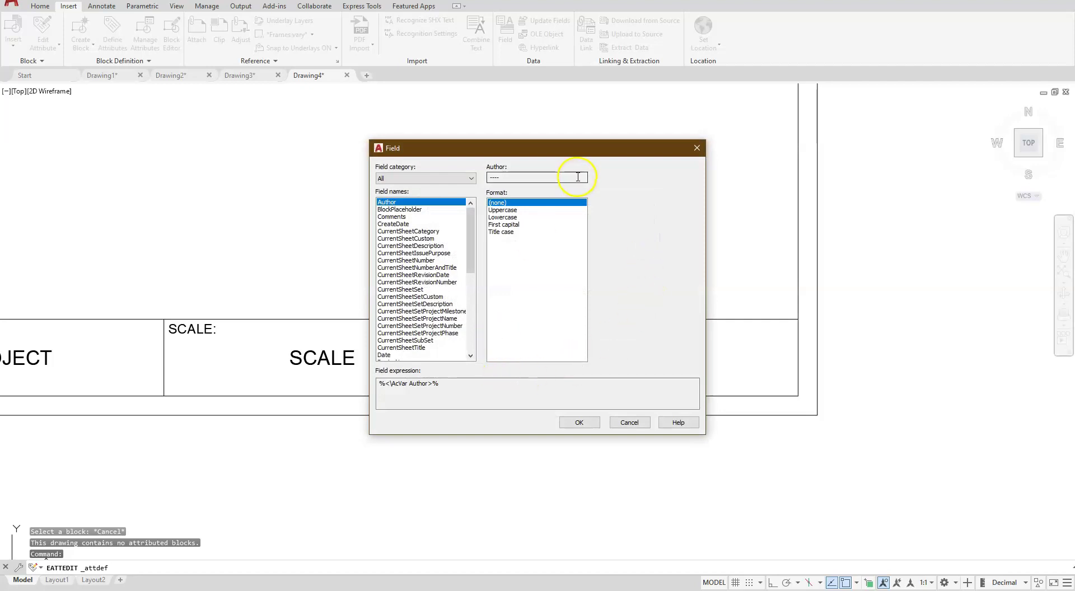
{"action": "left_click_drag", "start_coordinate": [582, 148], "coordinate": [878, 126]}
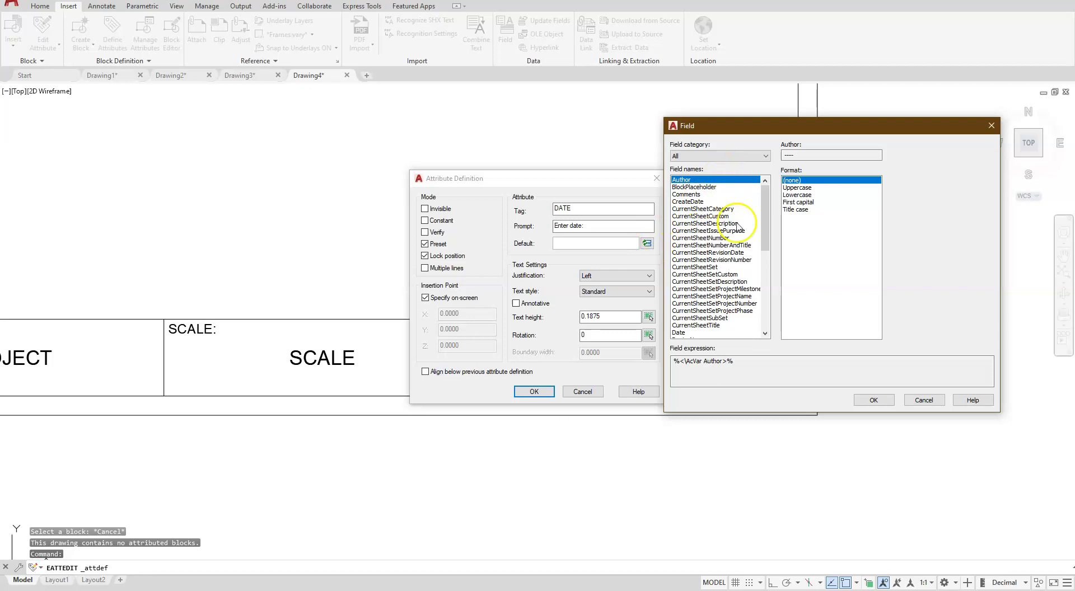
{"action": "left_click", "coordinate": [733, 156]}
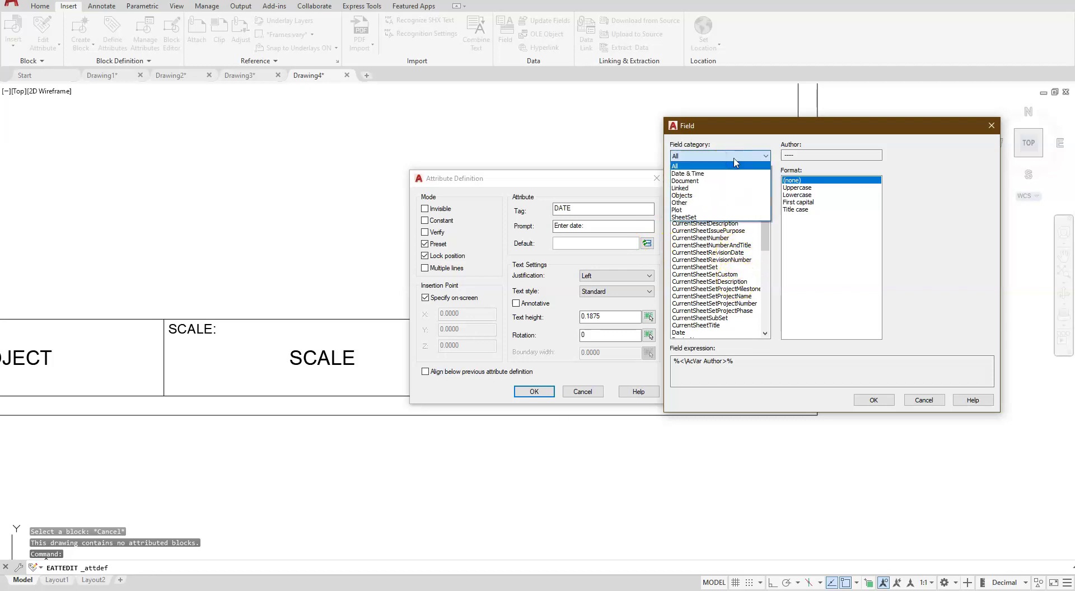
{"action": "left_click", "coordinate": [689, 173]}
{"action": "left_click_drag", "start_coordinate": [801, 126], "coordinate": [187, 141]}
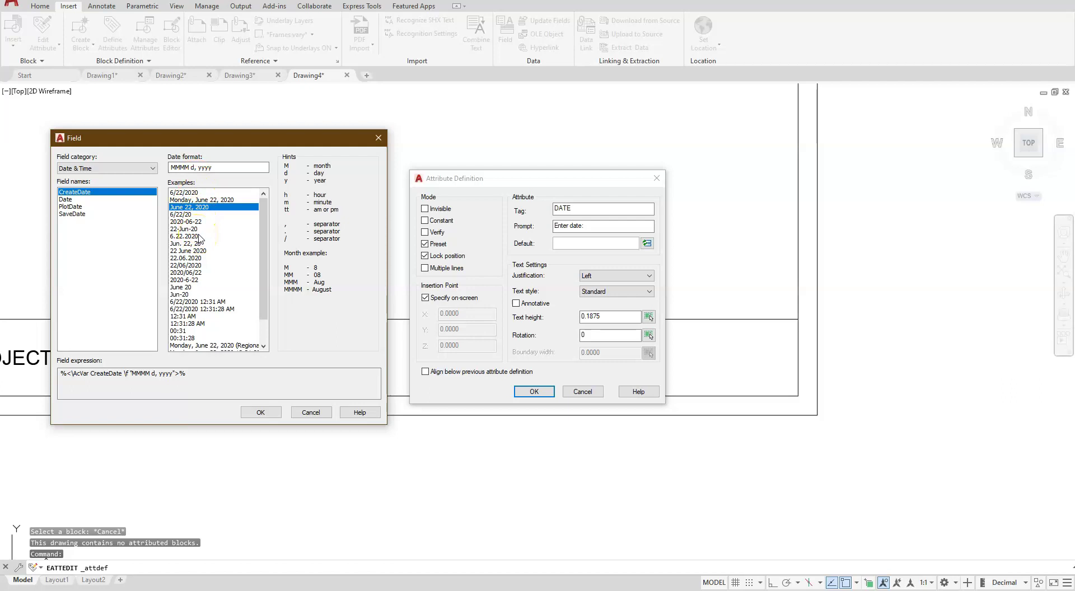
{"action": "left_click", "coordinate": [187, 193]}
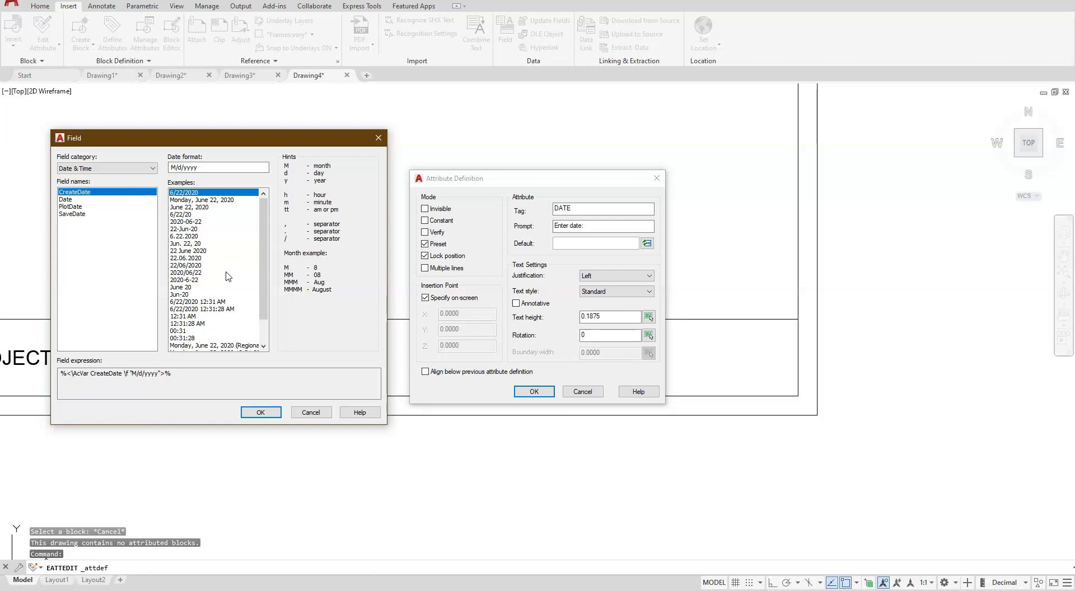
{"action": "left_click", "coordinate": [261, 412]}
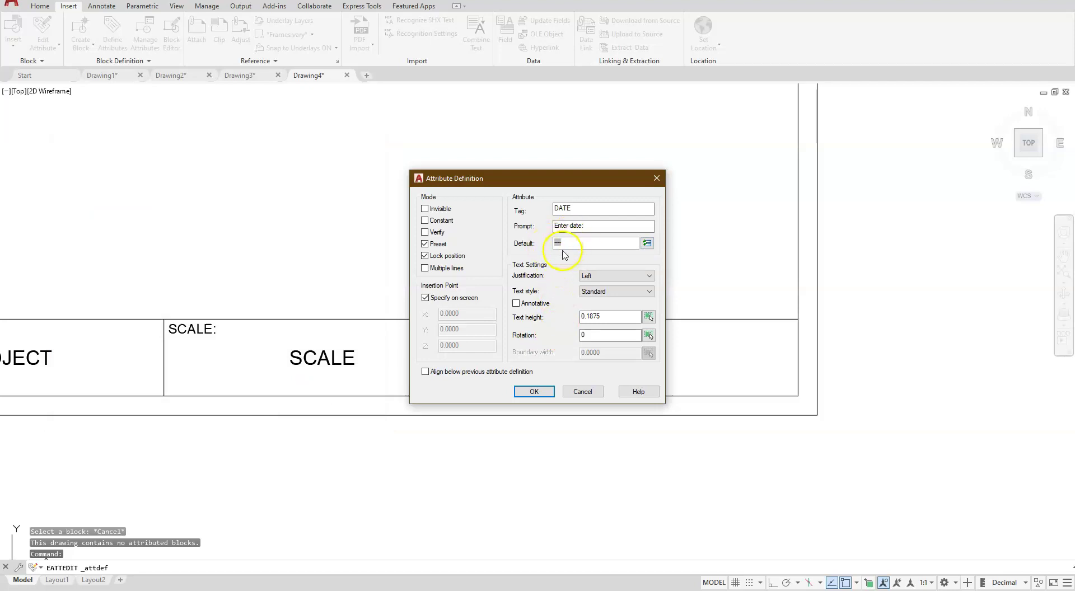
Step: Set the DATE attribute's justification to Middle center and place it midway between the fourth cell's upper-left and lower-right corners
{"action": "left_click", "coordinate": [579, 277]}
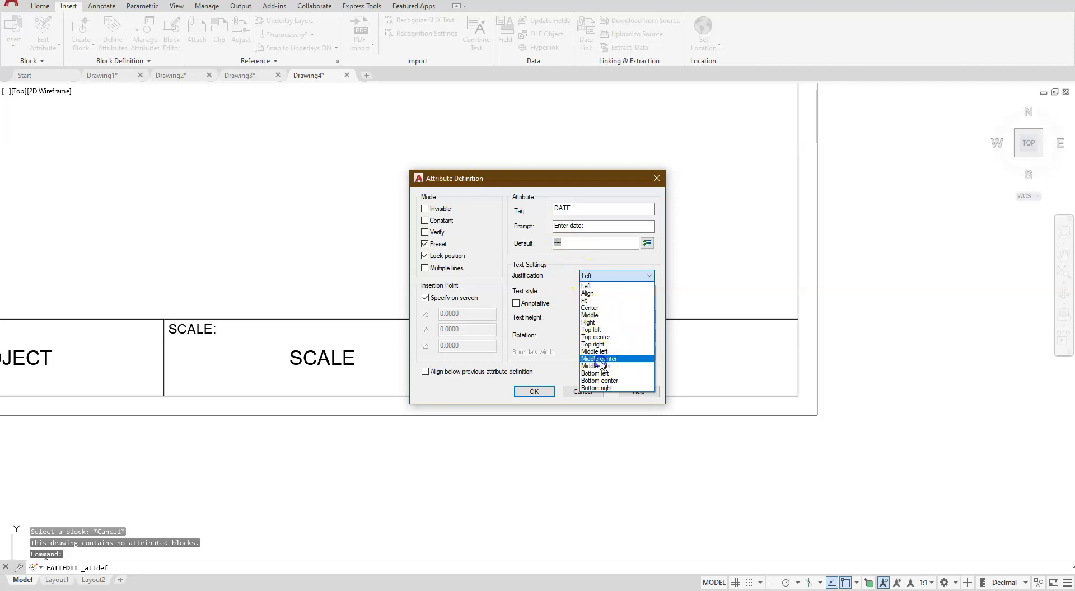
{"action": "left_click", "coordinate": [601, 359]}
{"action": "left_click", "coordinate": [543, 395]}
{"action": "left_click", "coordinate": [534, 393]}
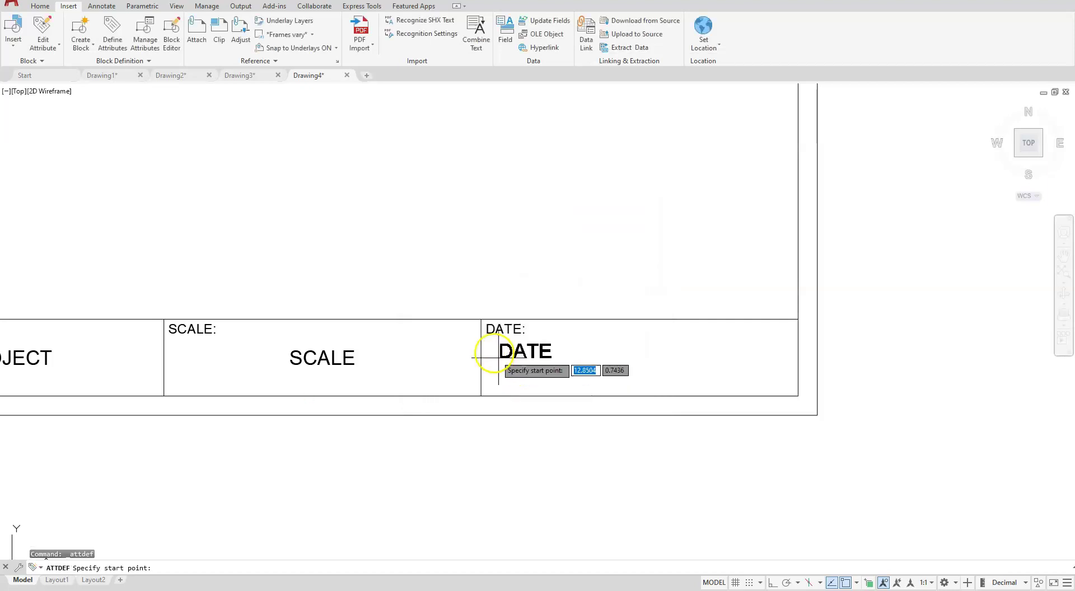
{"action": "right_click", "coordinate": [524, 227], "text": "shift"}
{"action": "left_click", "coordinate": [554, 258]}
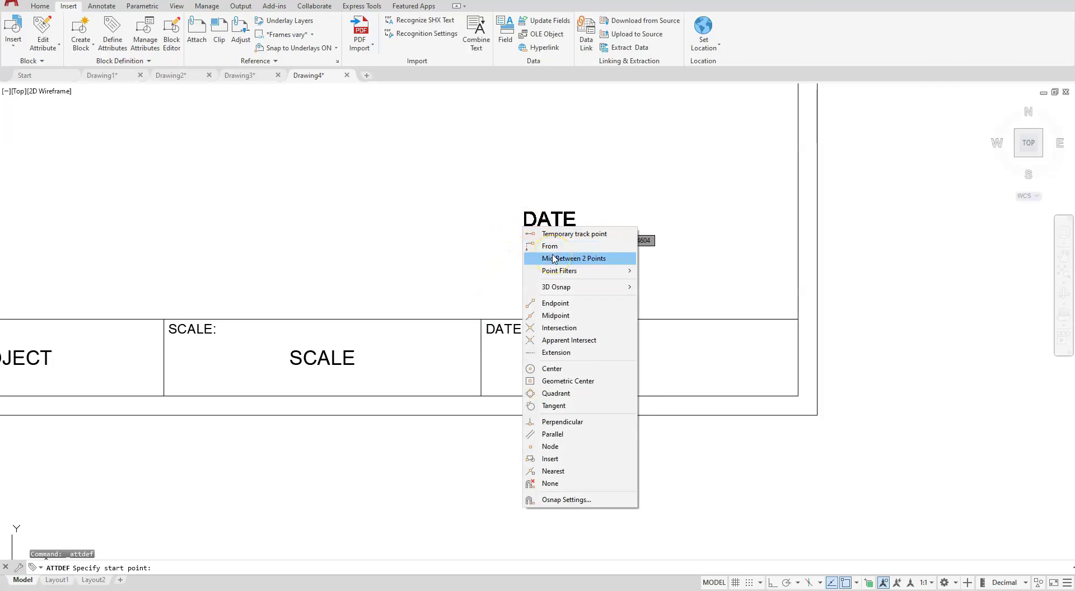
{"action": "left_click", "coordinate": [482, 320]}
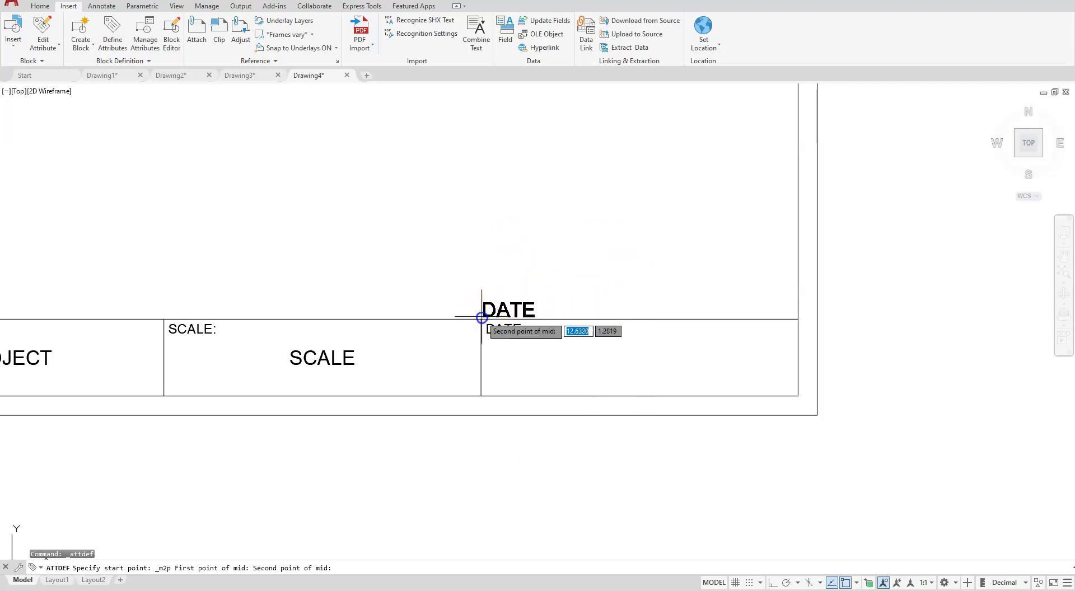
{"action": "left_click", "coordinate": [798, 396]}
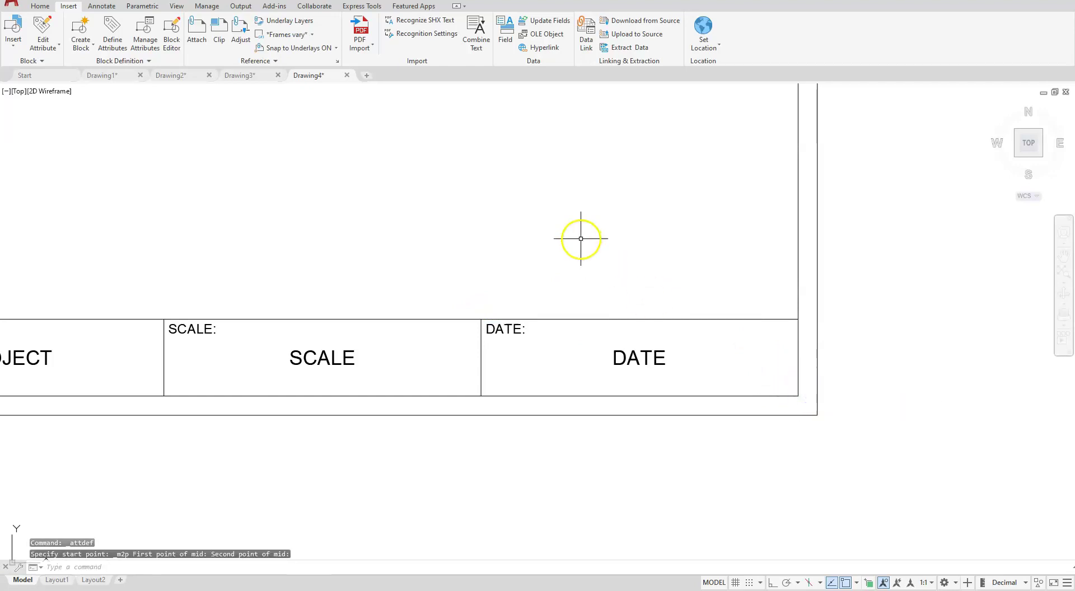
{"action": "scroll", "coordinate": [581, 238], "scroll_direction": "down", "scroll_amount": 5}
{"action": "scroll", "coordinate": [796, 473], "scroll_direction": "up", "scroll_amount": 3}
{"action": "middle_click_drag", "start_coordinate": [791, 469], "coordinate": [794, 397]}
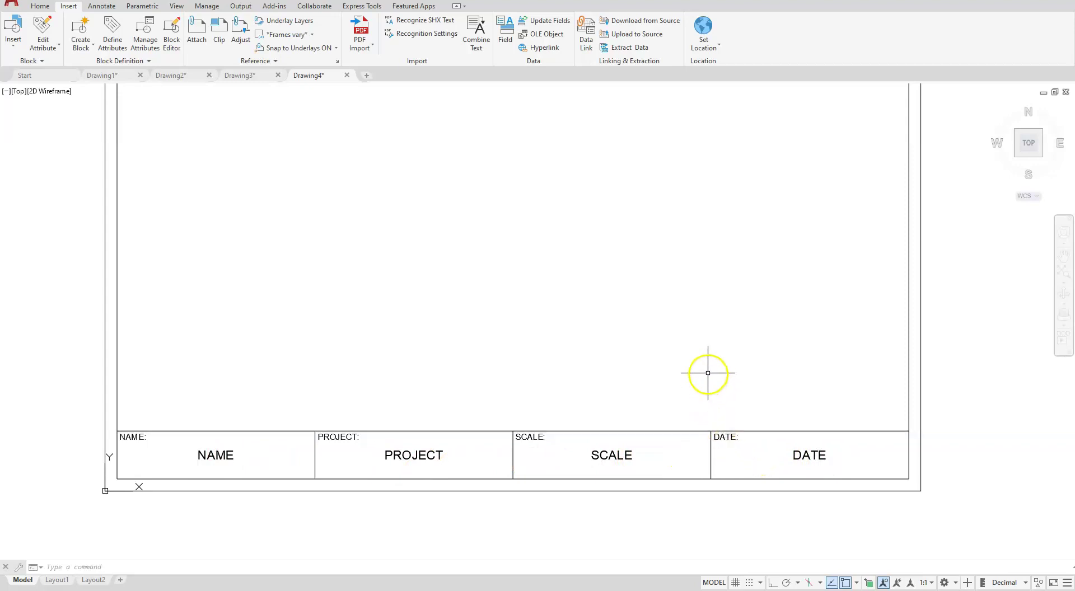
{"action": "scroll", "coordinate": [665, 365], "scroll_direction": "down", "scroll_amount": 2}
{"action": "mouse_move", "coordinate": [665, 365]}
{"action": "middle_mouse_down"}
{"action": "mouse_move", "coordinate": [649, 377]}
{"action": "mouse_move", "coordinate": [647, 414]}
{"action": "middle_mouse_up"}
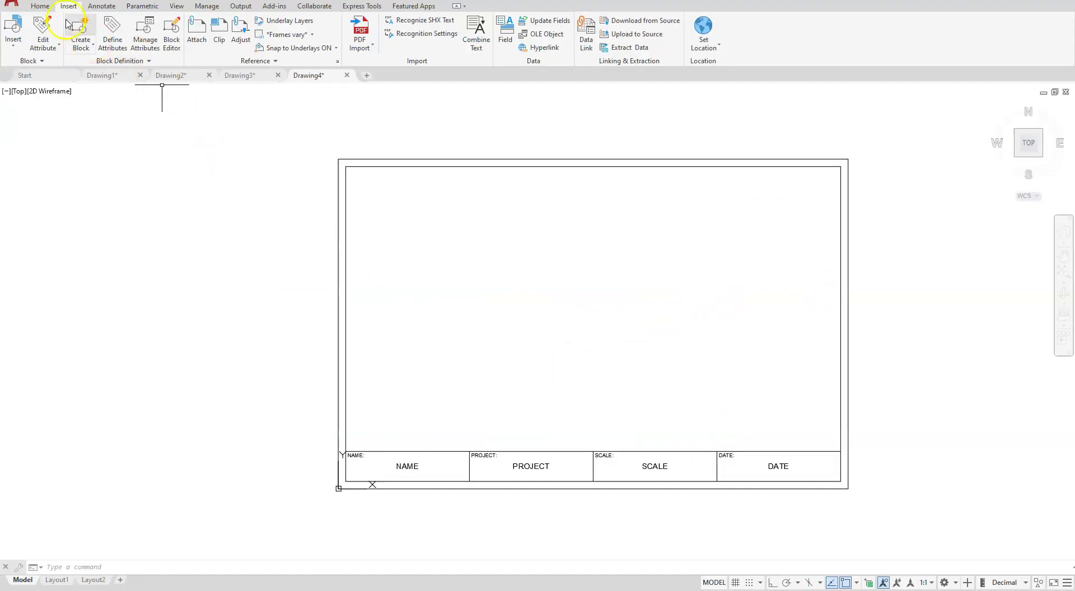
Step: Create two new layers in the layer manager and name them Dim and Text
{"action": "left_click", "coordinate": [45, 6]}
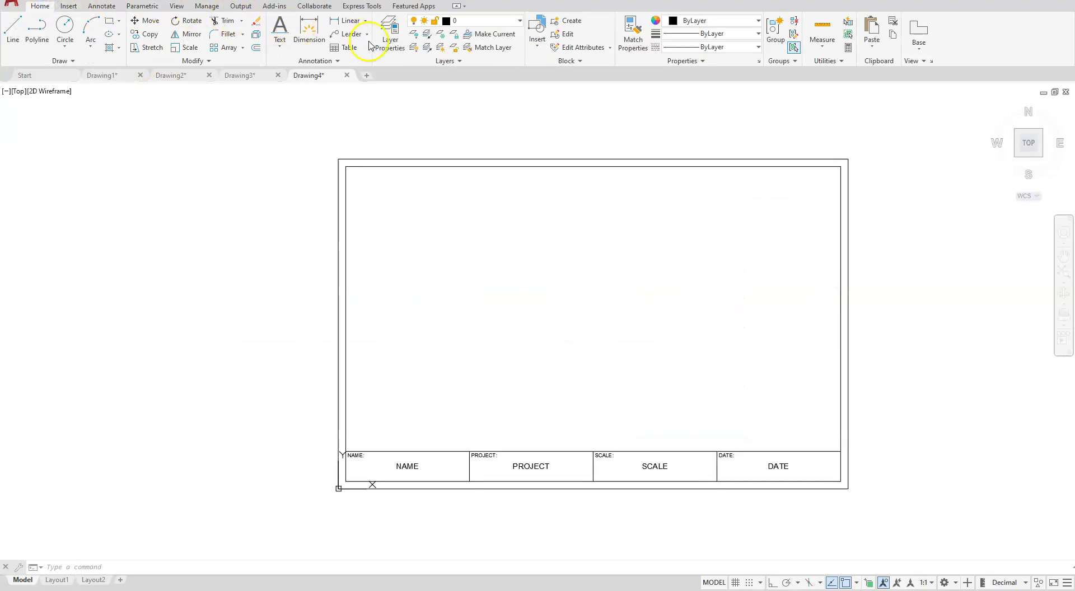
{"action": "left_click", "coordinate": [390, 38]}
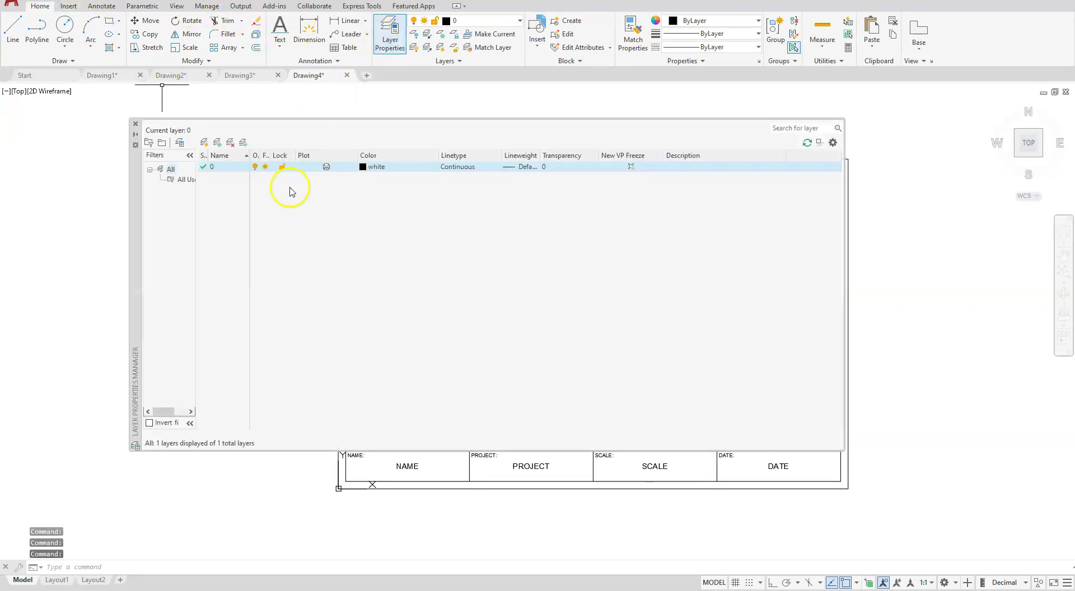
{"action": "left_click", "coordinate": [204, 143]}
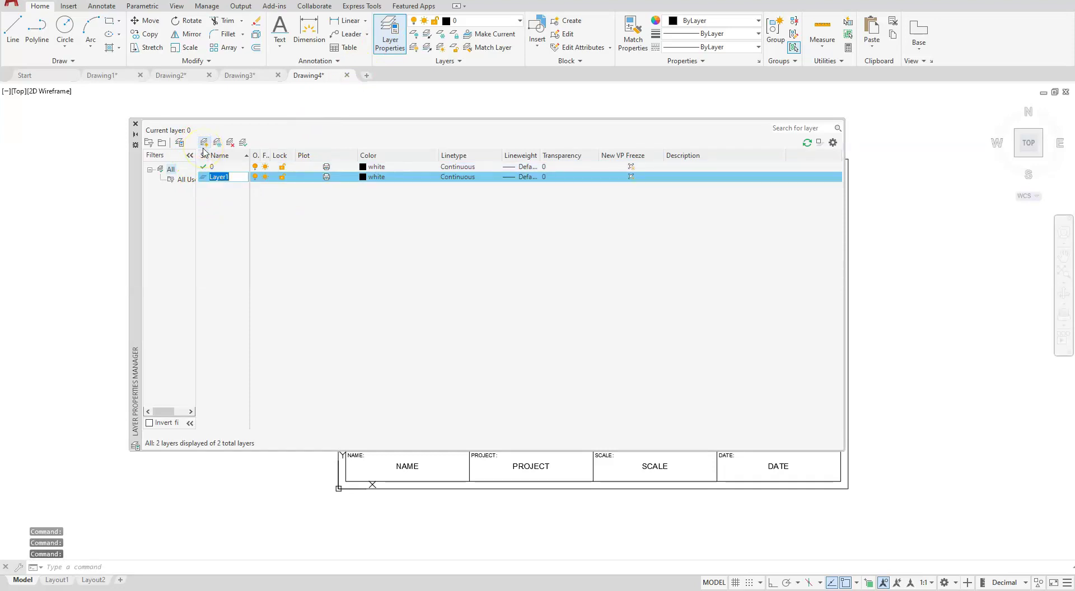
{"action": "type", "text": "Dim"}
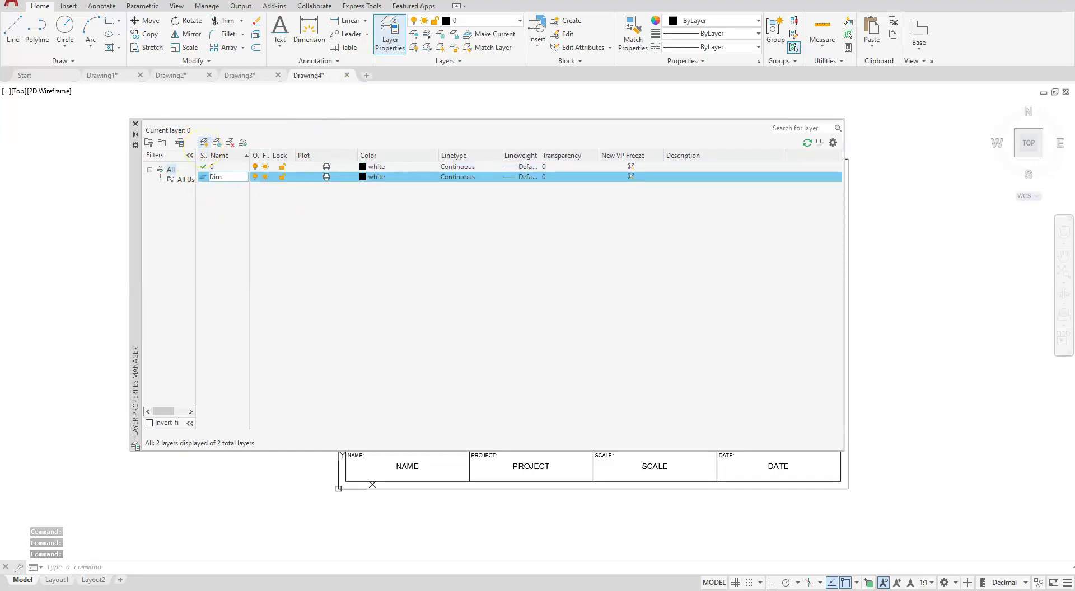
{"action": "left_click", "coordinate": [203, 143]}
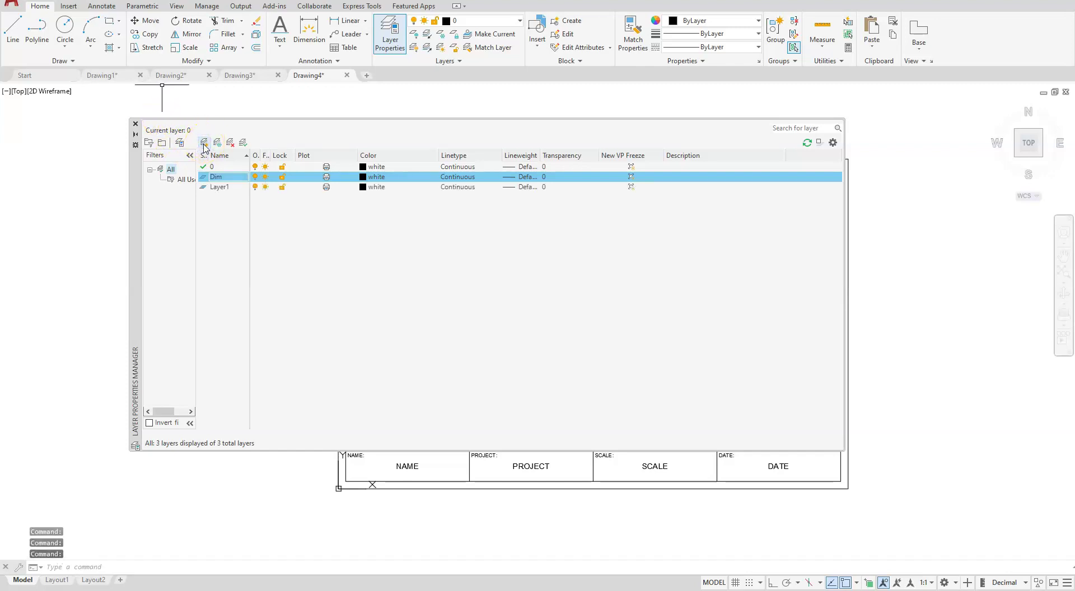
{"action": "left_click", "coordinate": [217, 187]}
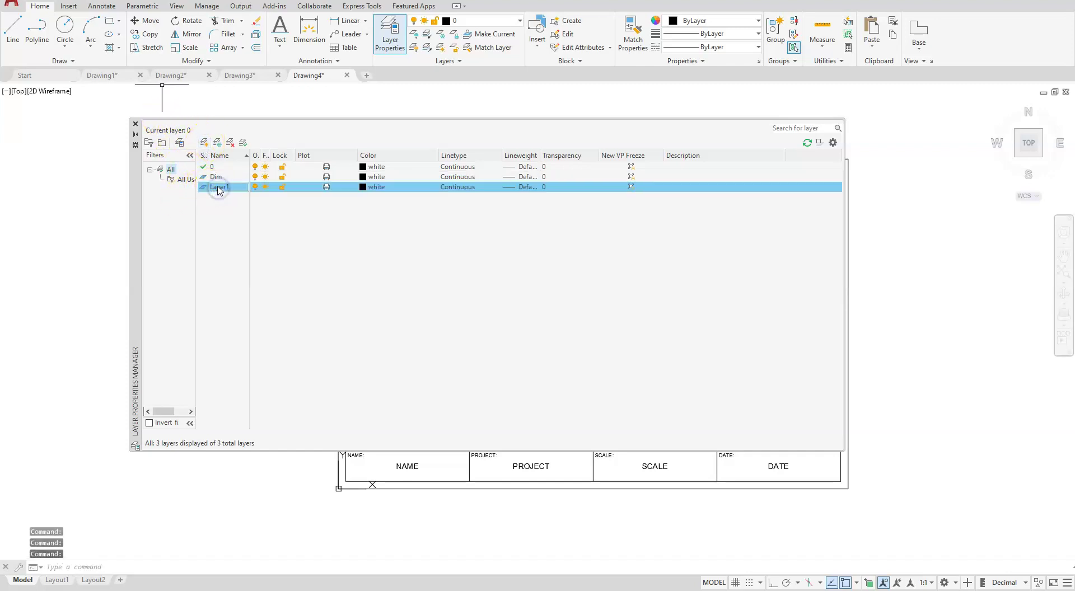
{"action": "left_click", "coordinate": [219, 189]}
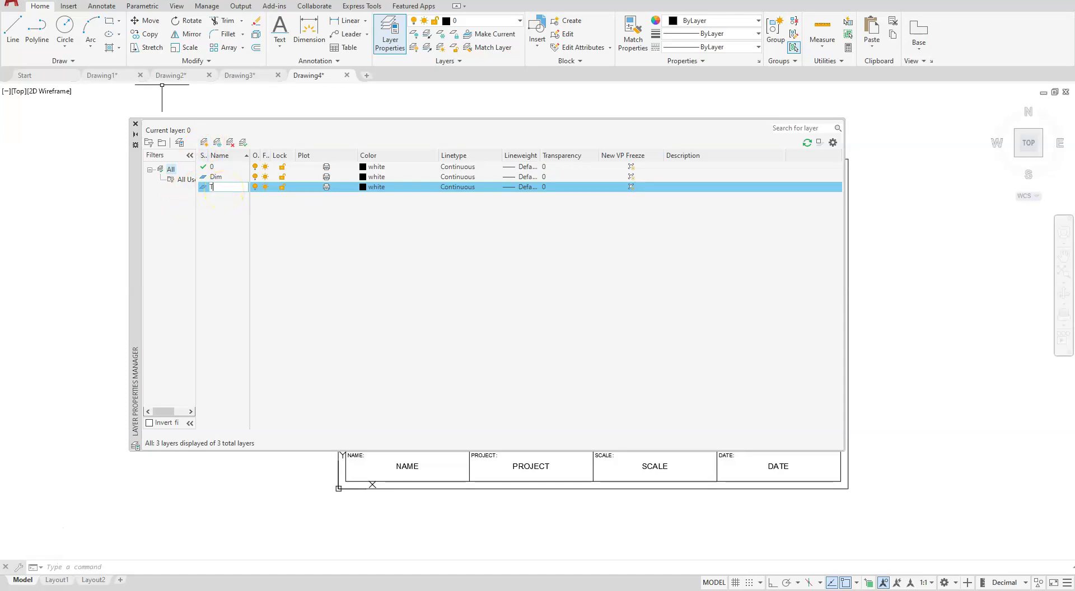
{"action": "key", "text": "Return"}
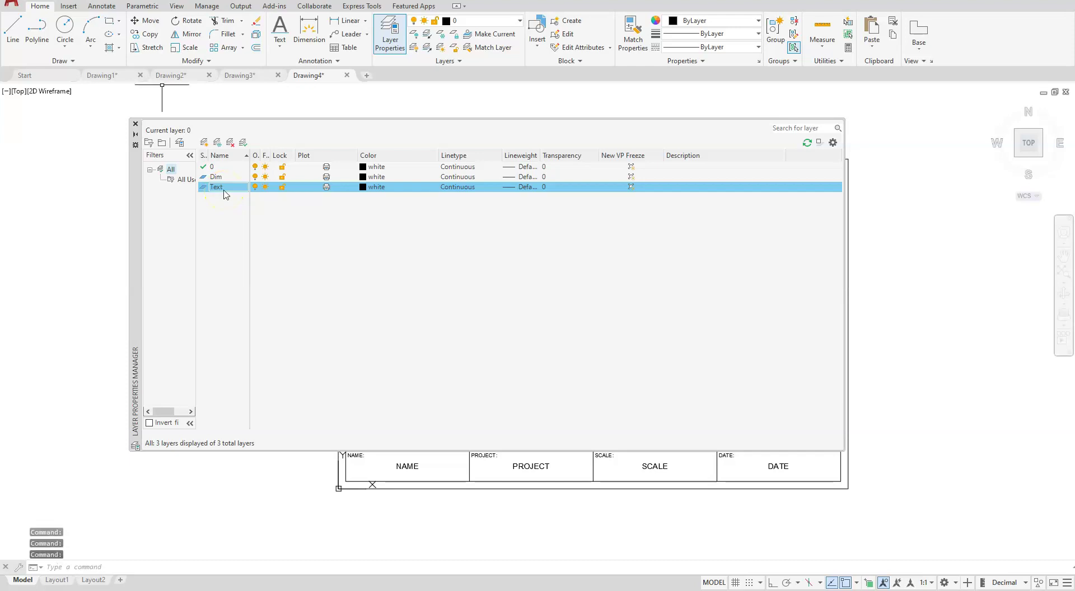
Step: Create two more layers in the layer manager and name them Phantom and Hidden
{"action": "left_click", "coordinate": [204, 143]}
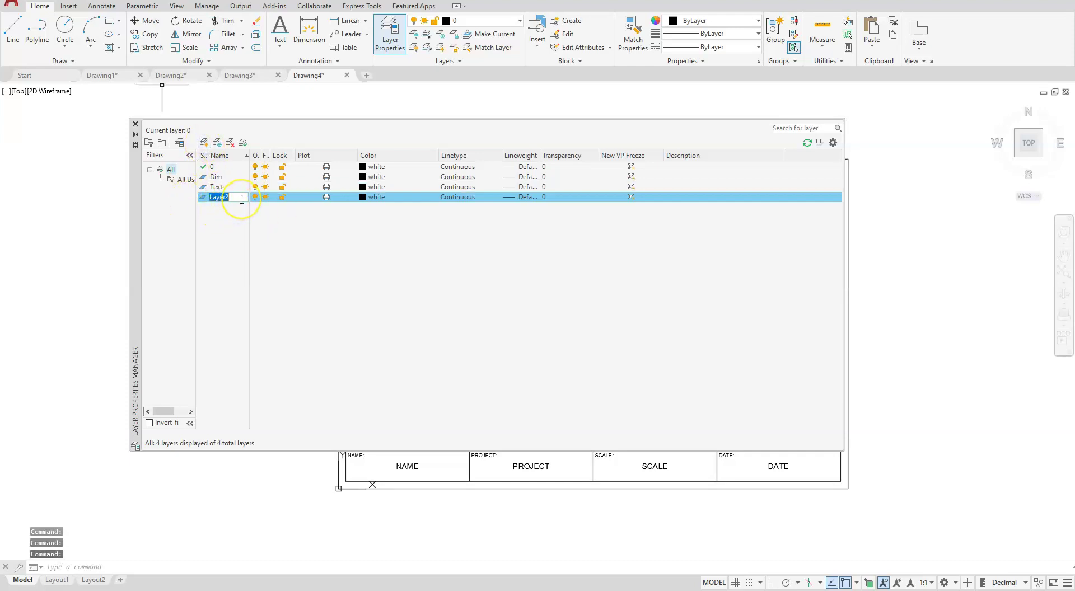
{"action": "type", "text": "Phantom"}
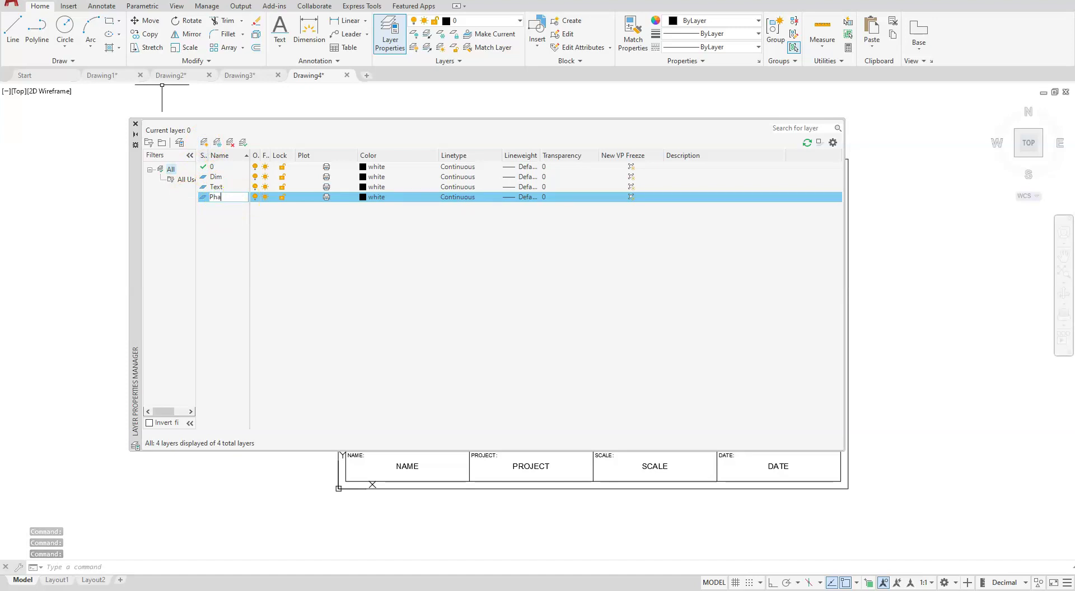
{"action": "key", "text": "Return"}
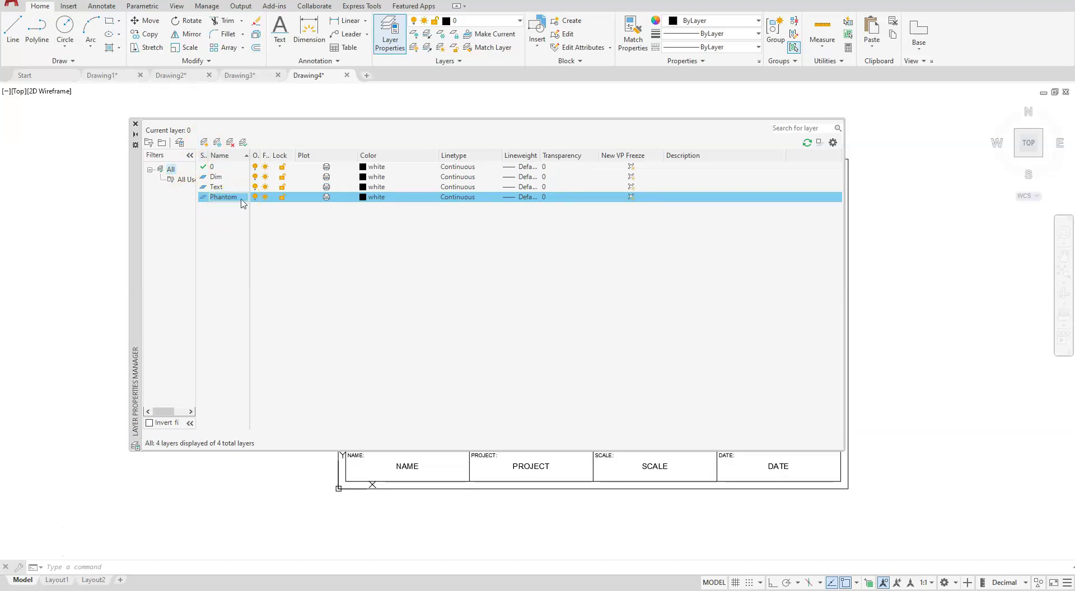
{"action": "left_click", "coordinate": [203, 143]}
{"action": "type", "text": "H"}
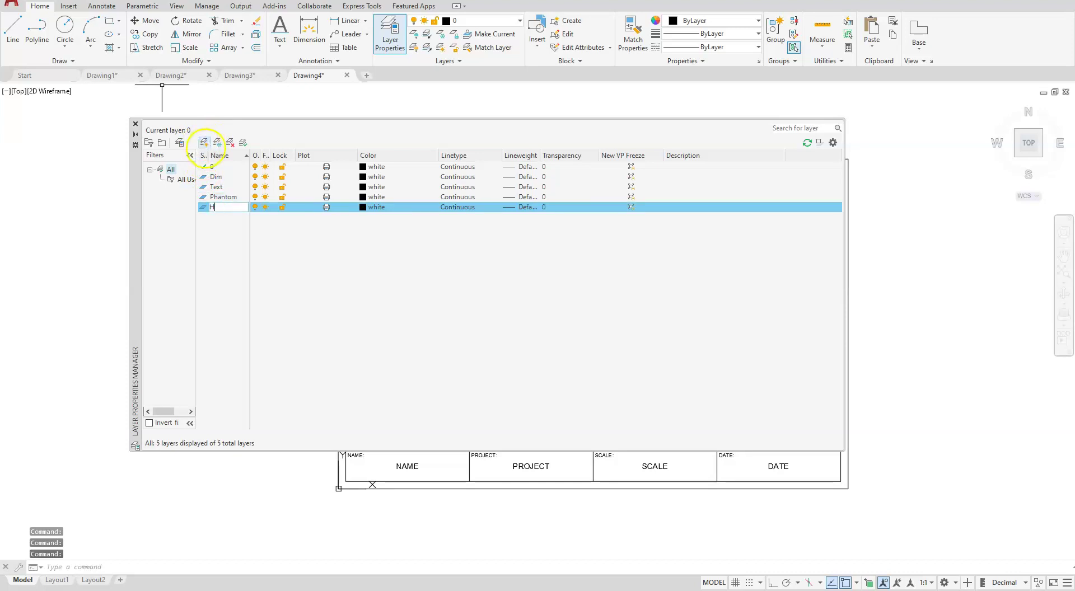
{"action": "type", "text": "idden"}
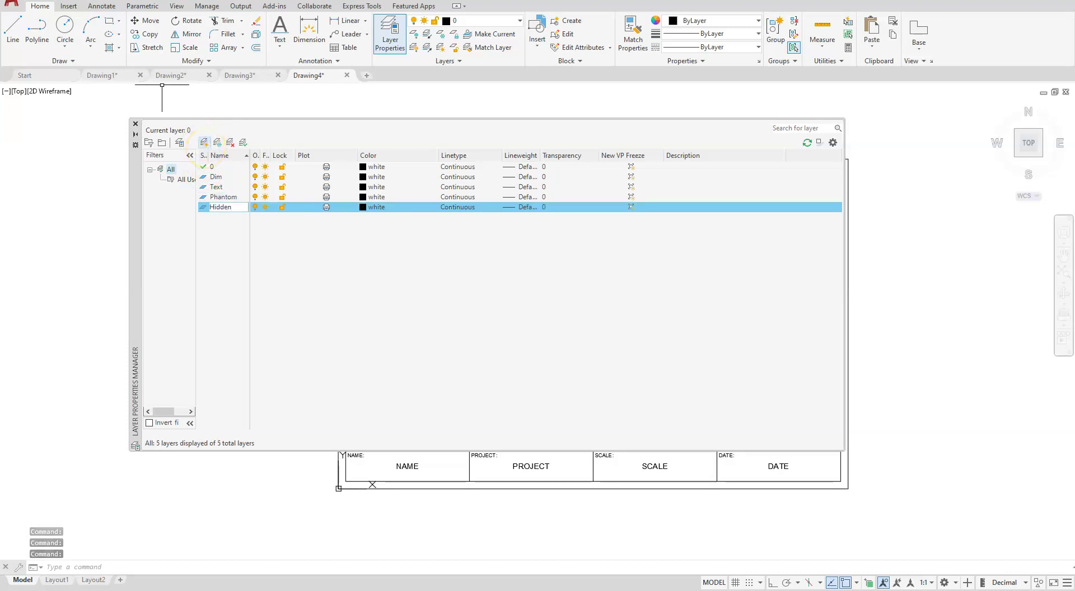
{"action": "key", "text": "Return"}
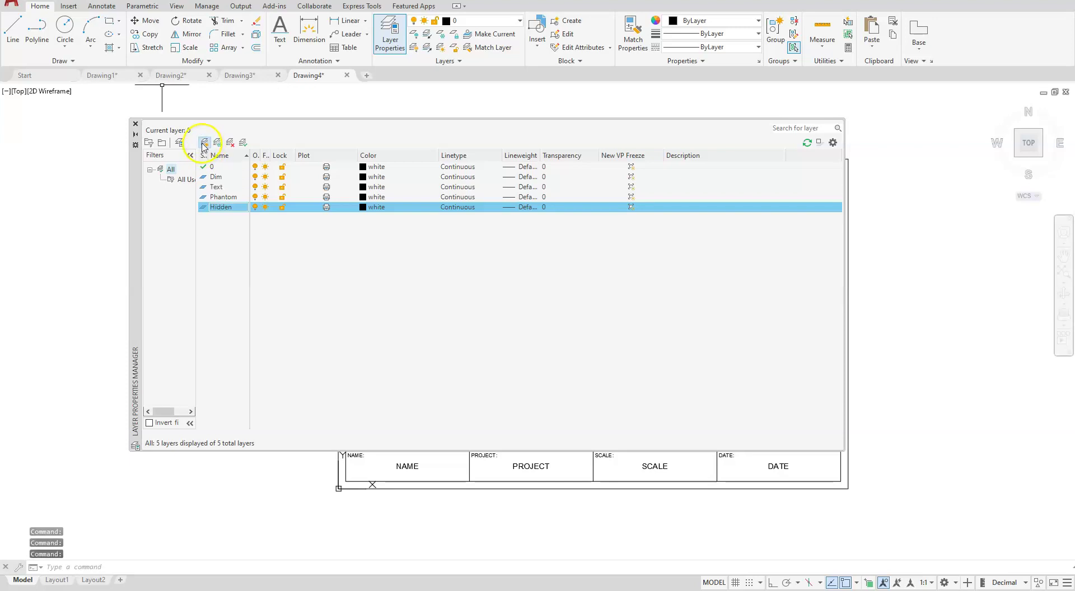
Step: Add two new layers named VP and Title to the layer list
{"action": "left_click", "coordinate": [203, 144]}
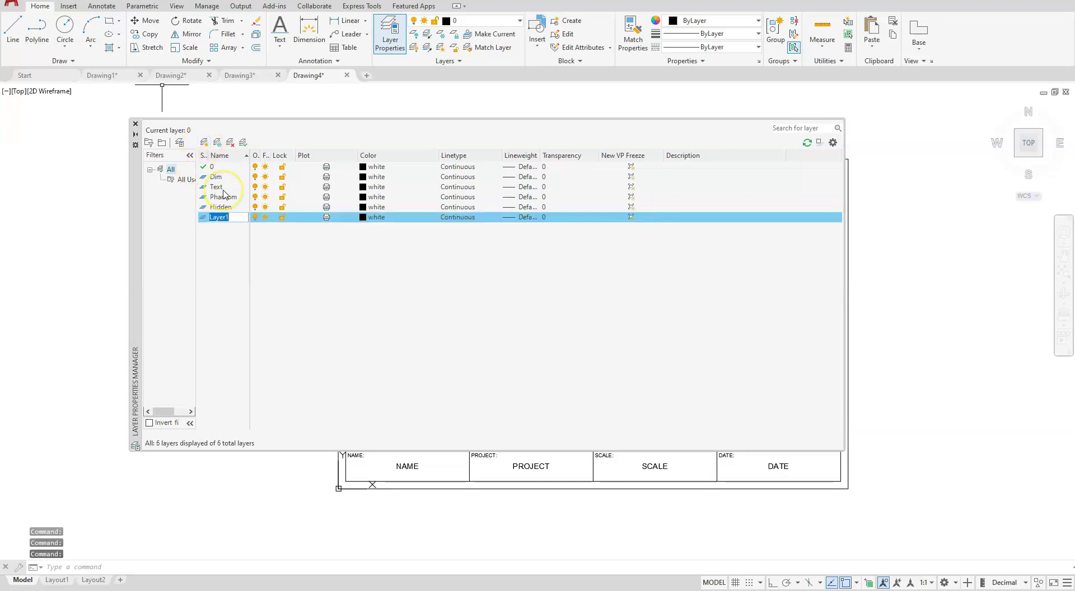
{"action": "type", "text": "VP"}
{"action": "key", "text": "Return"}
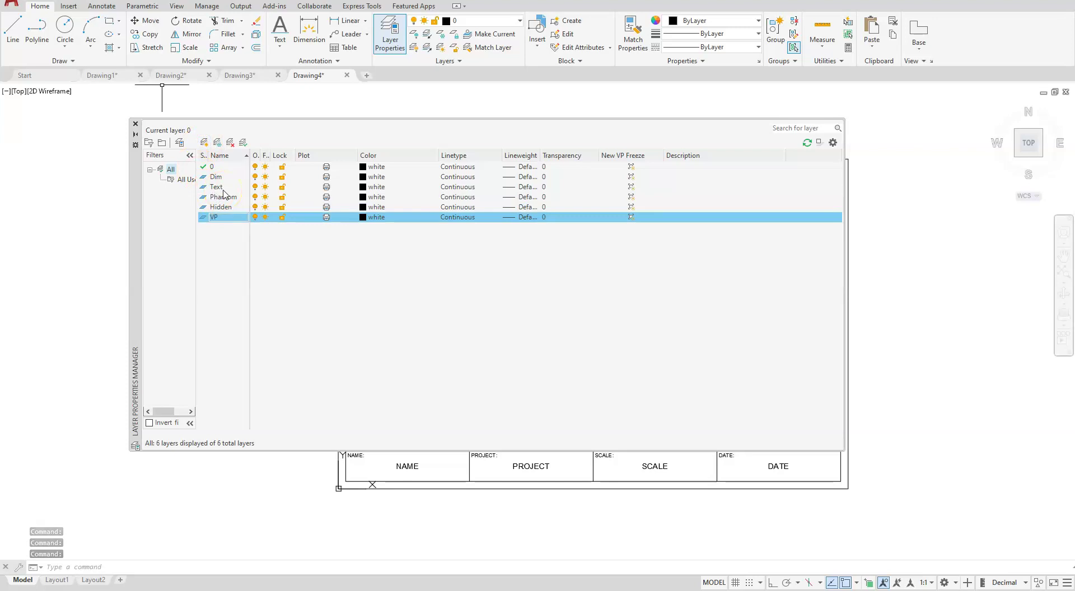
{"action": "left_click", "coordinate": [204, 143]}
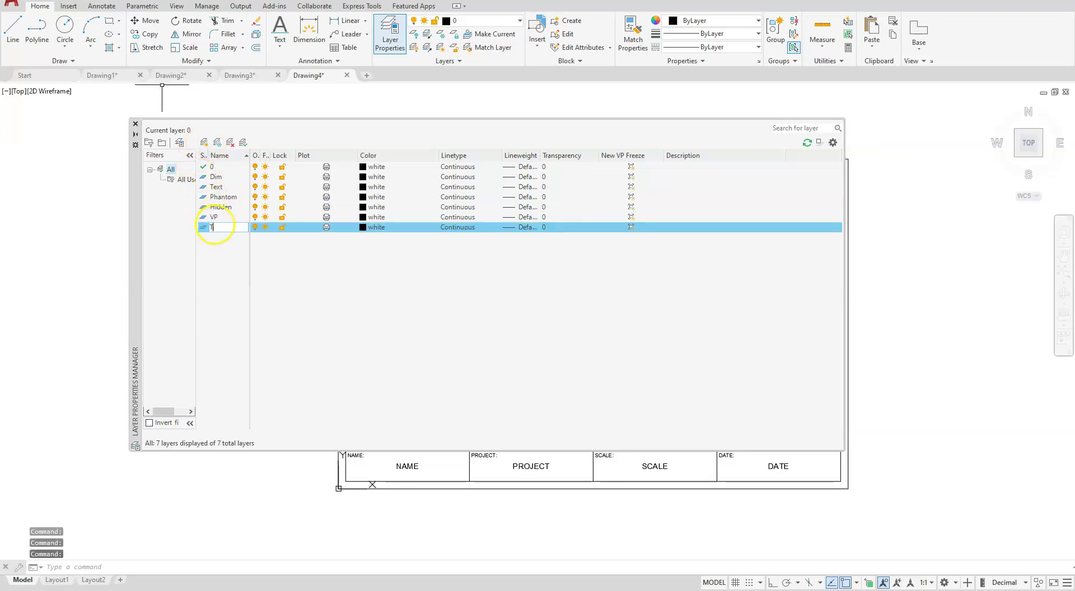
{"action": "type", "text": "Title"}
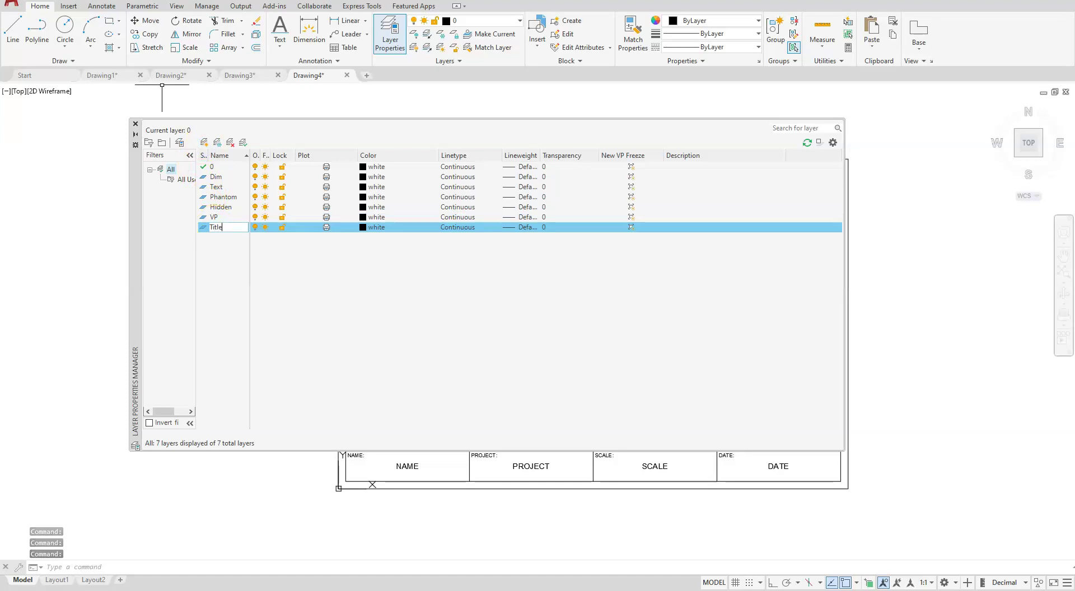
Step: Add two further layers to the list, naming them Border and Hatch
{"action": "left_click", "coordinate": [204, 143]}
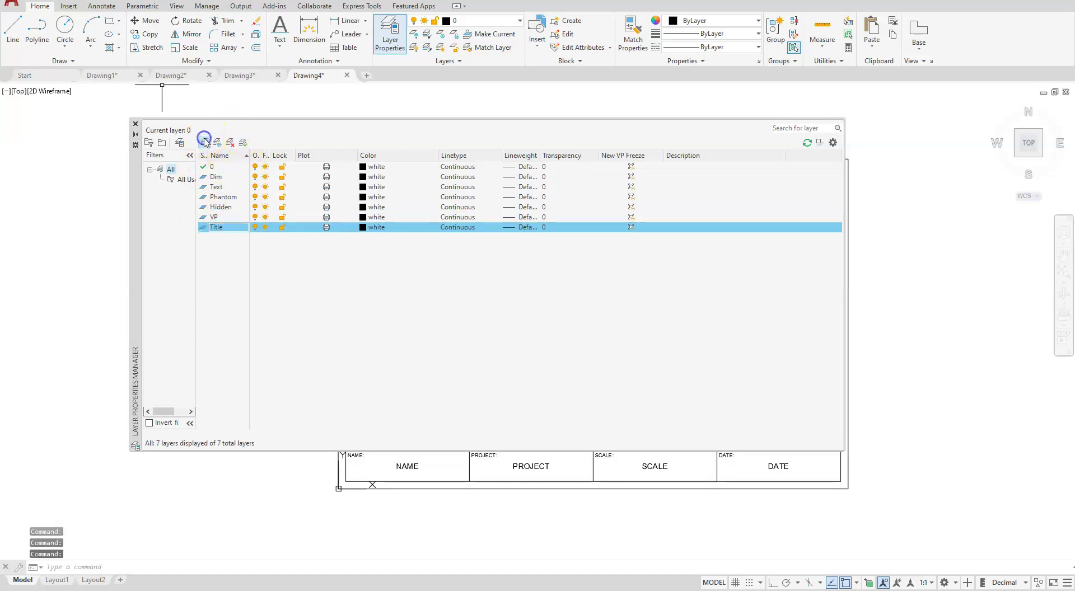
{"action": "left_click", "coordinate": [236, 255]}
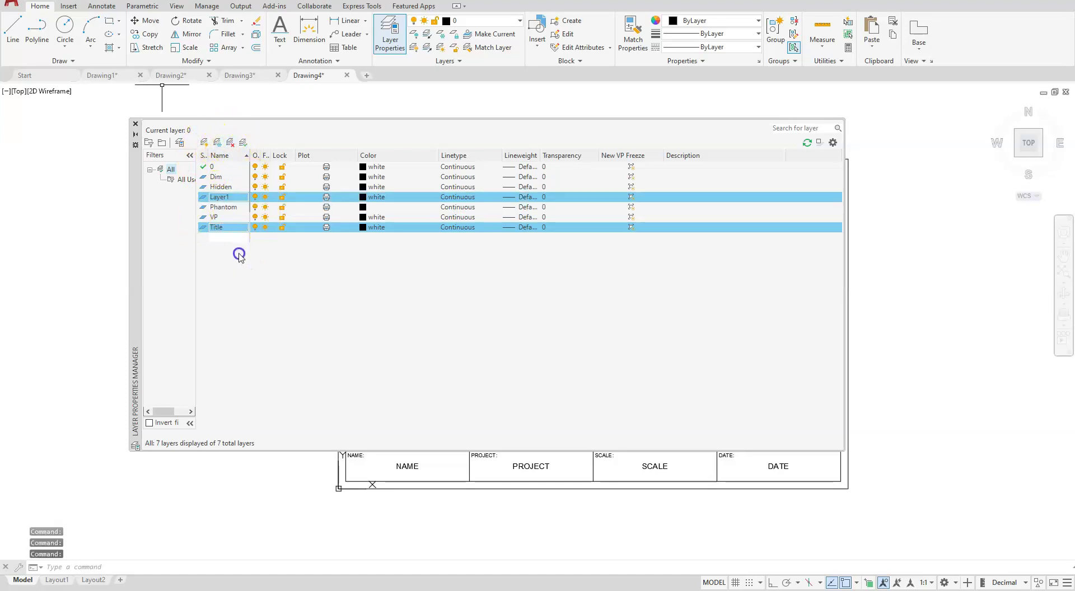
{"action": "left_click", "coordinate": [227, 199]}
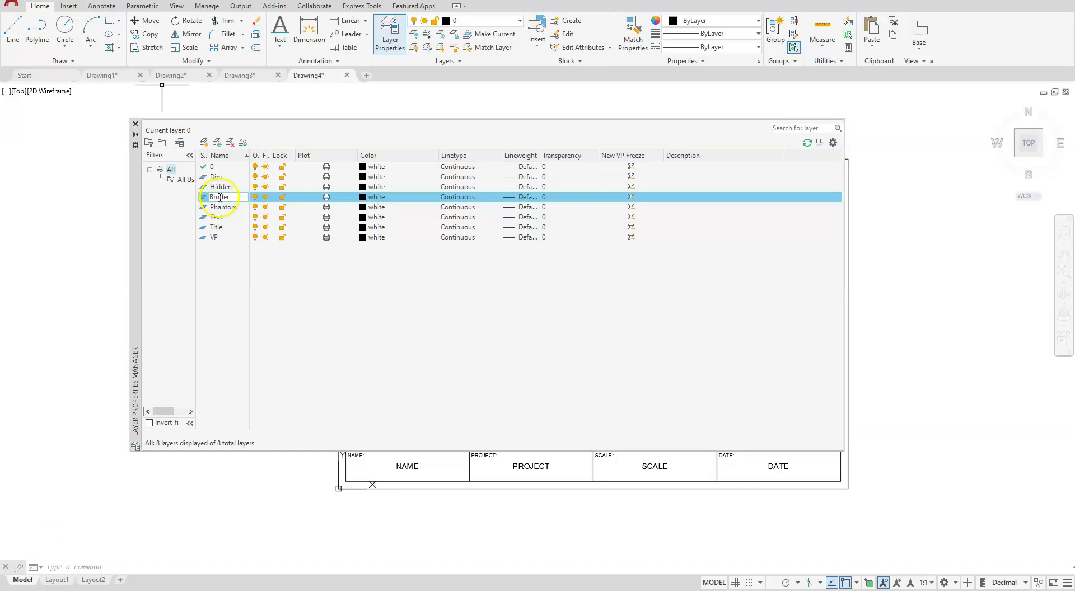
{"action": "left_click", "coordinate": [218, 196]}
{"action": "left_click", "coordinate": [236, 260]}
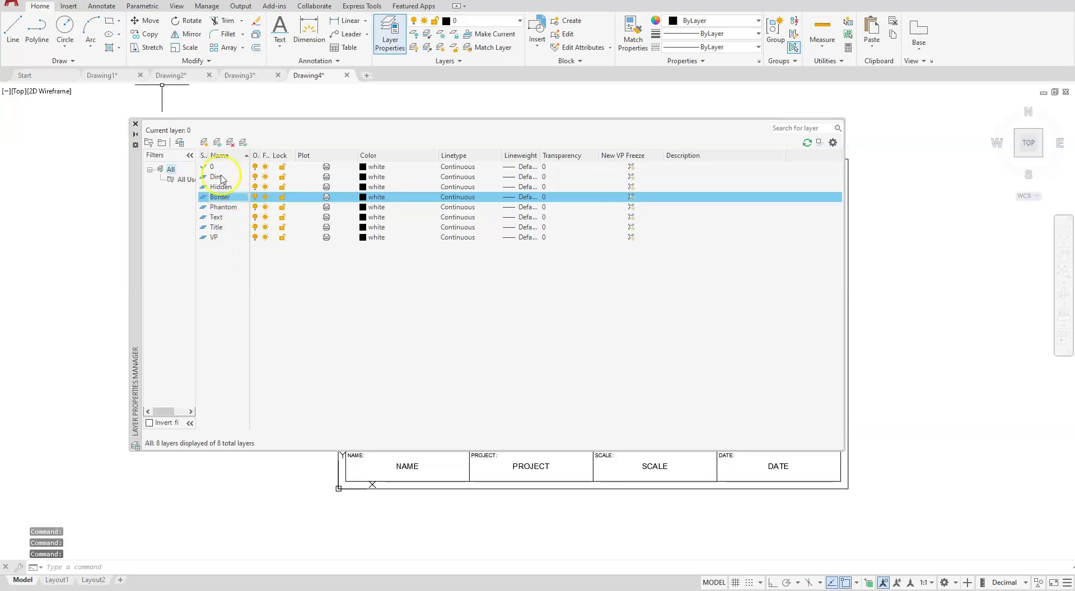
{"action": "left_click", "coordinate": [204, 142]}
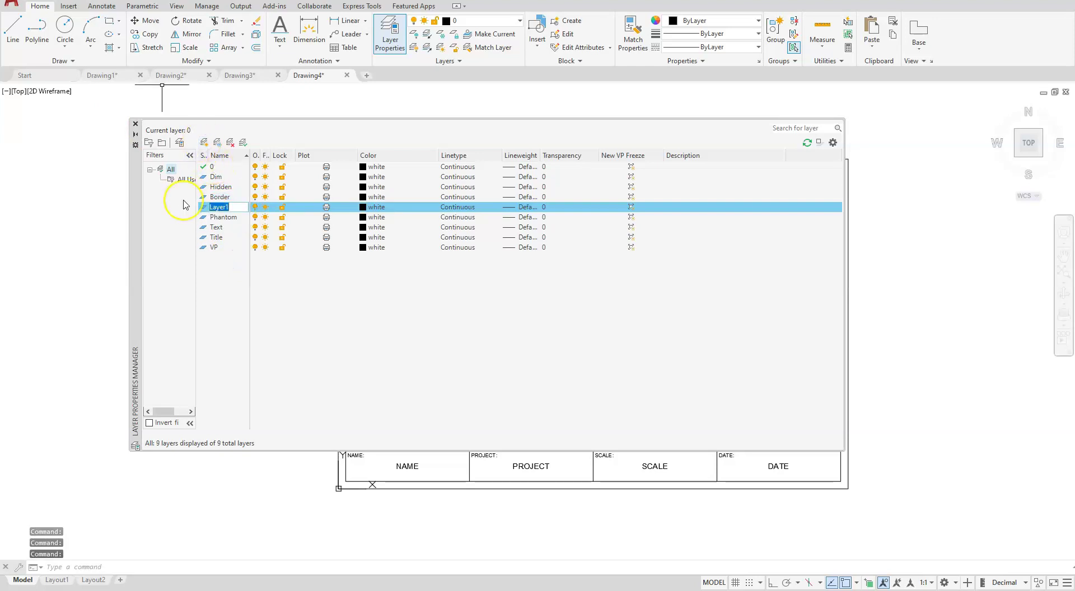
{"action": "type", "text": "Hatch"}
{"action": "type", "text": "Hatch"}
Step: Set the color of the Dim and Hidden layers to red
{"action": "left_click", "coordinate": [362, 177]}
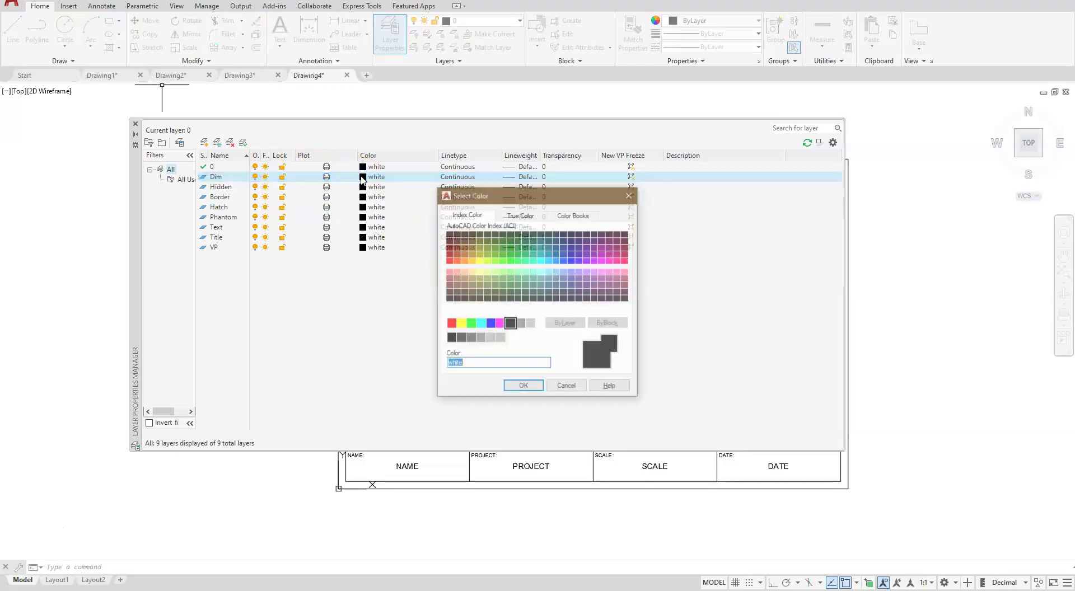
{"action": "left_click", "coordinate": [448, 323]}
{"action": "left_click", "coordinate": [523, 386]}
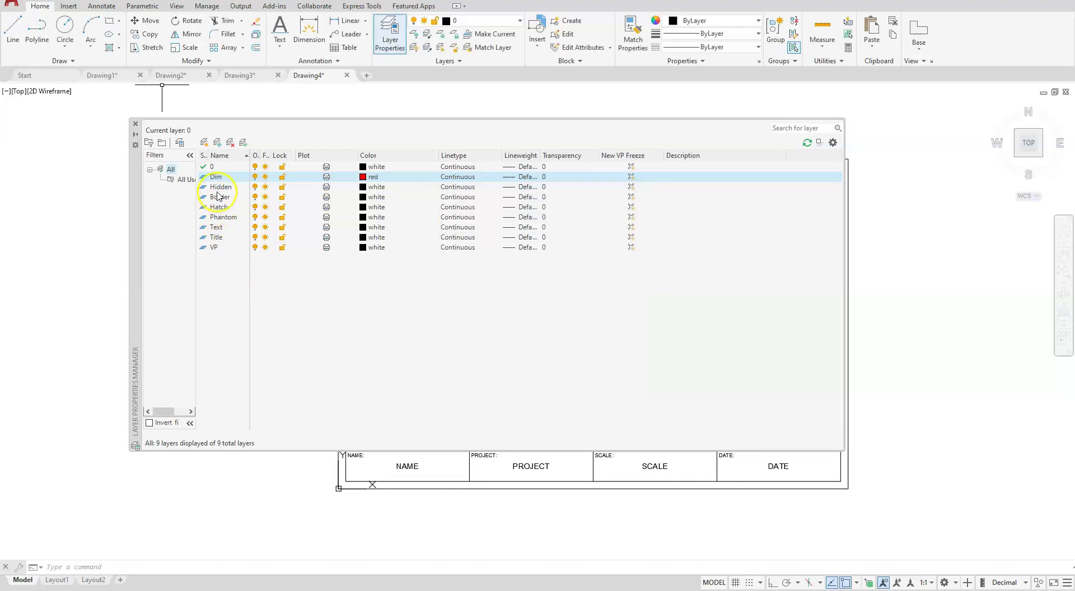
{"action": "left_click", "coordinate": [364, 189]}
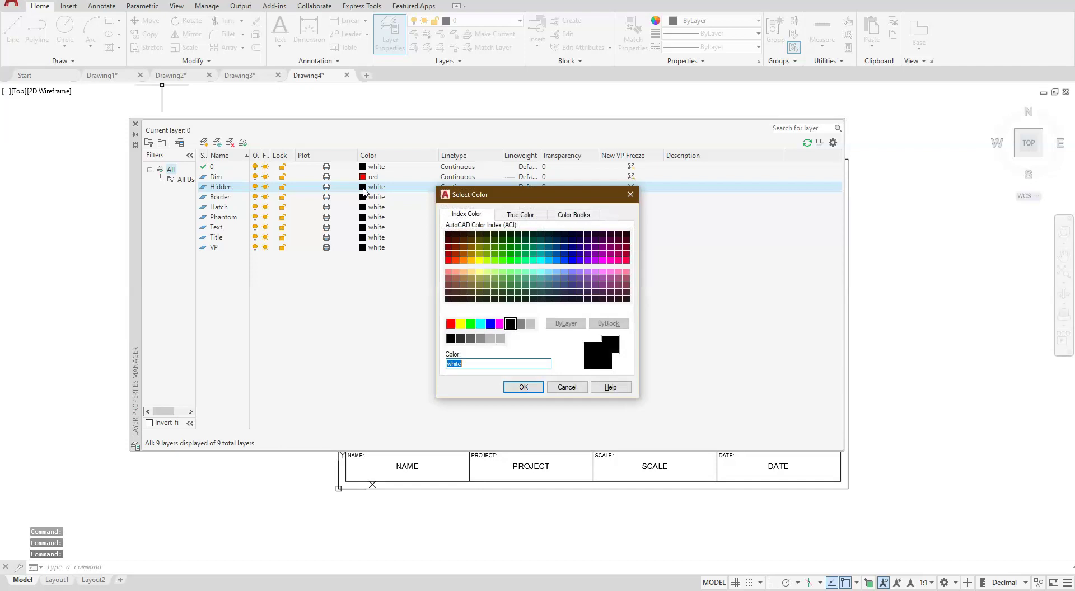
{"action": "left_click", "coordinate": [450, 324]}
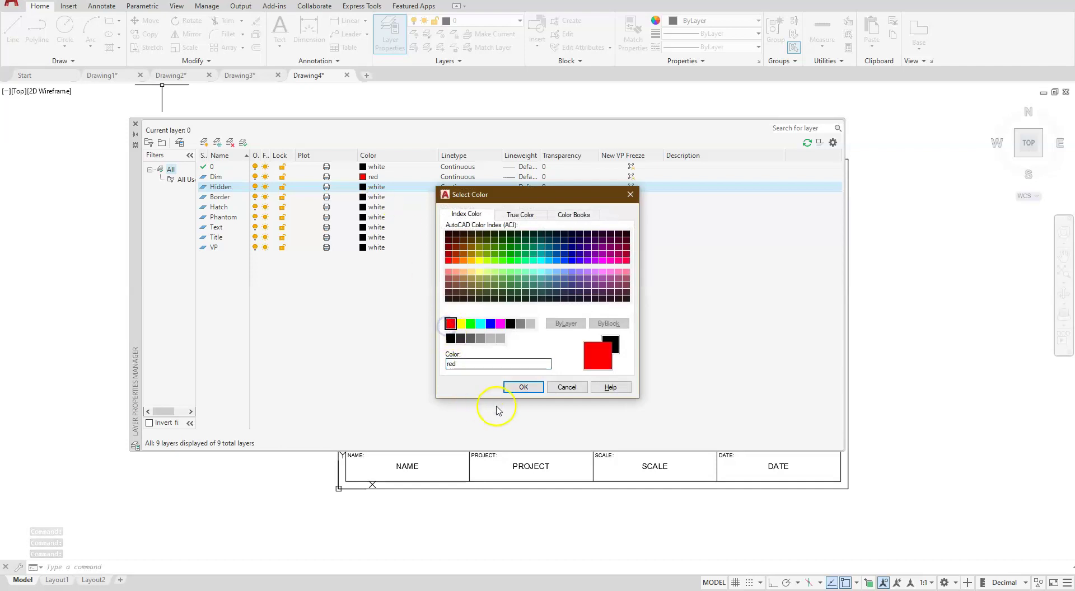
{"action": "left_click", "coordinate": [516, 388]}
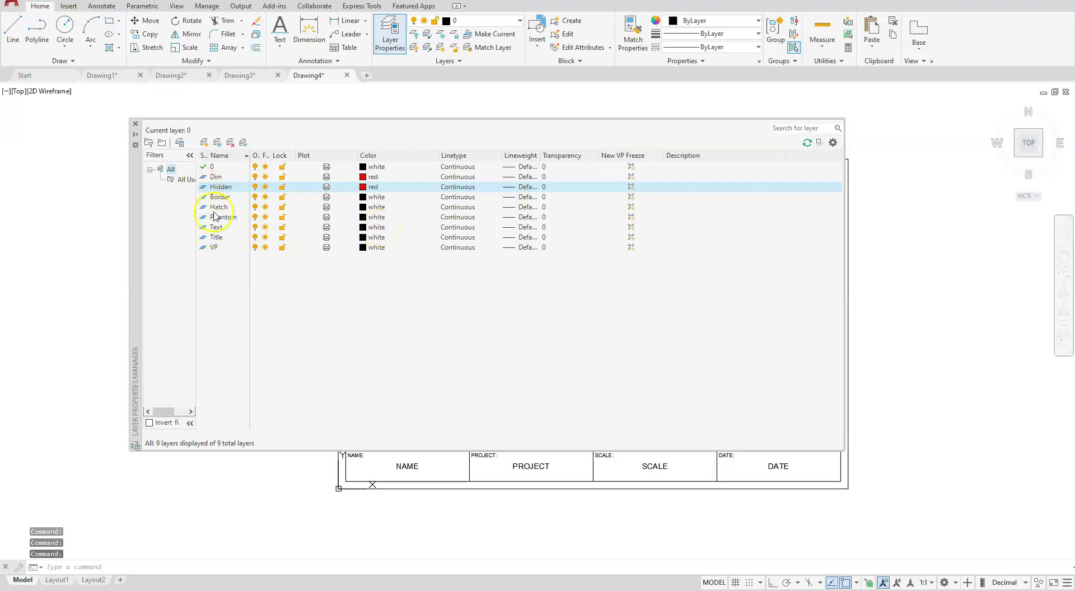
Step: Set the color of the Phantom and VP layers to green
{"action": "left_click", "coordinate": [362, 219]}
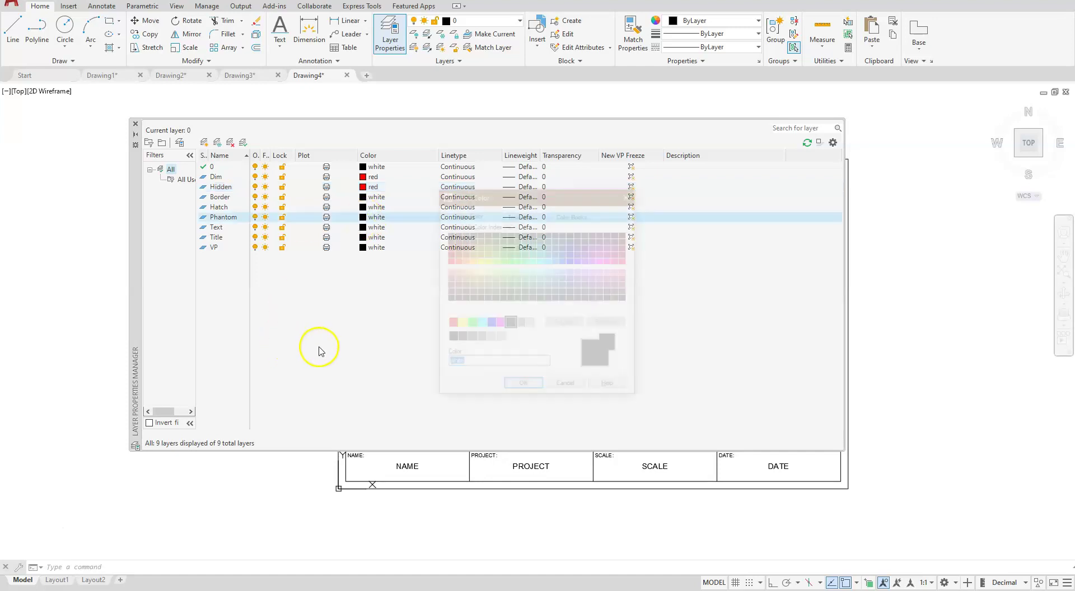
{"action": "left_click", "coordinate": [468, 324]}
{"action": "left_click", "coordinate": [525, 386]}
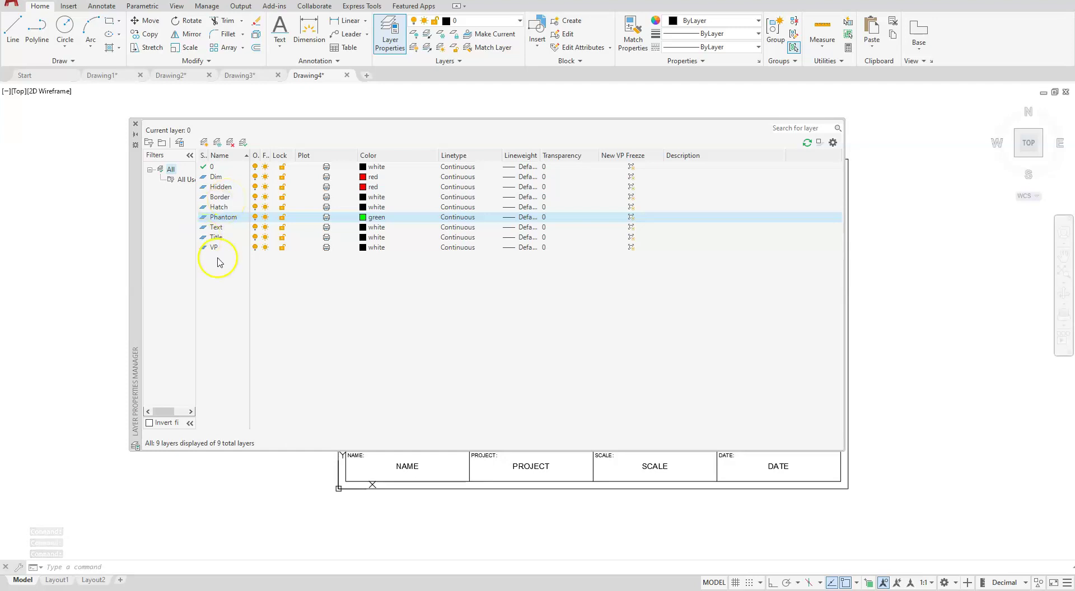
{"action": "left_click", "coordinate": [363, 248]}
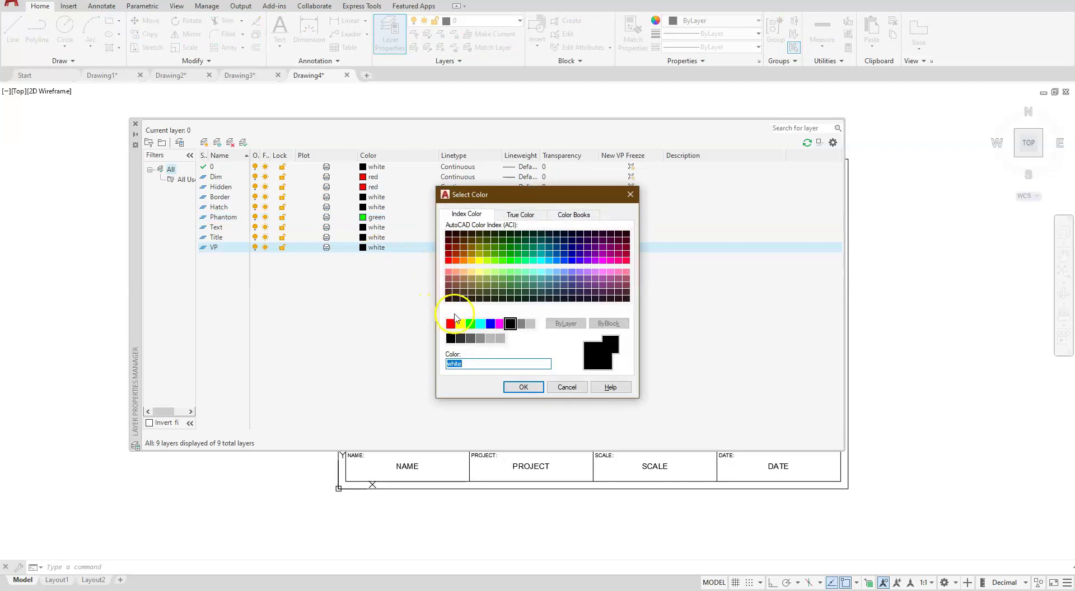
{"action": "left_click", "coordinate": [471, 325]}
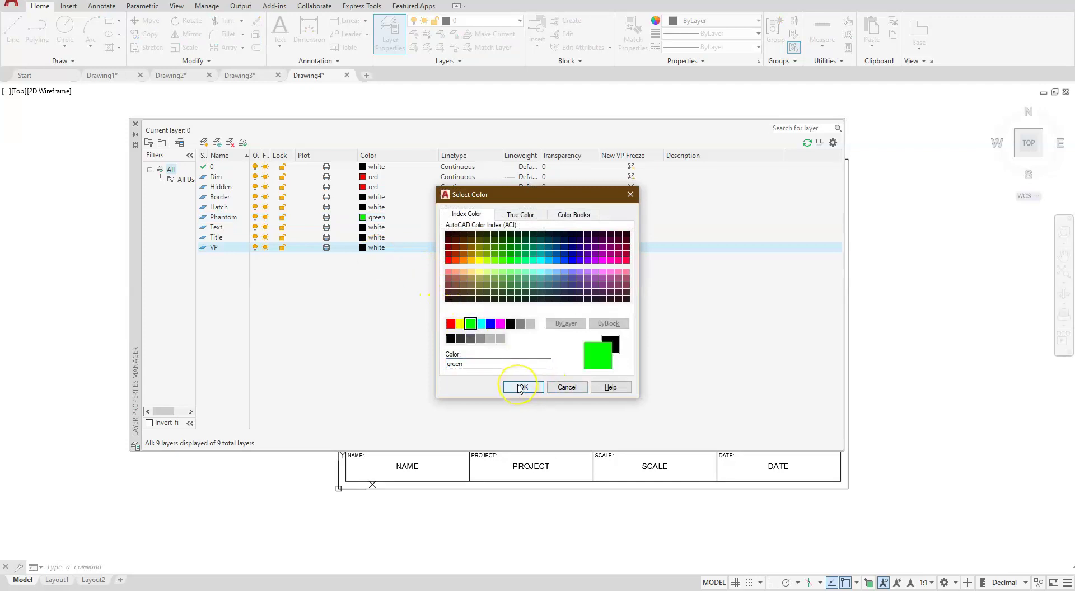
{"action": "left_click", "coordinate": [521, 388]}
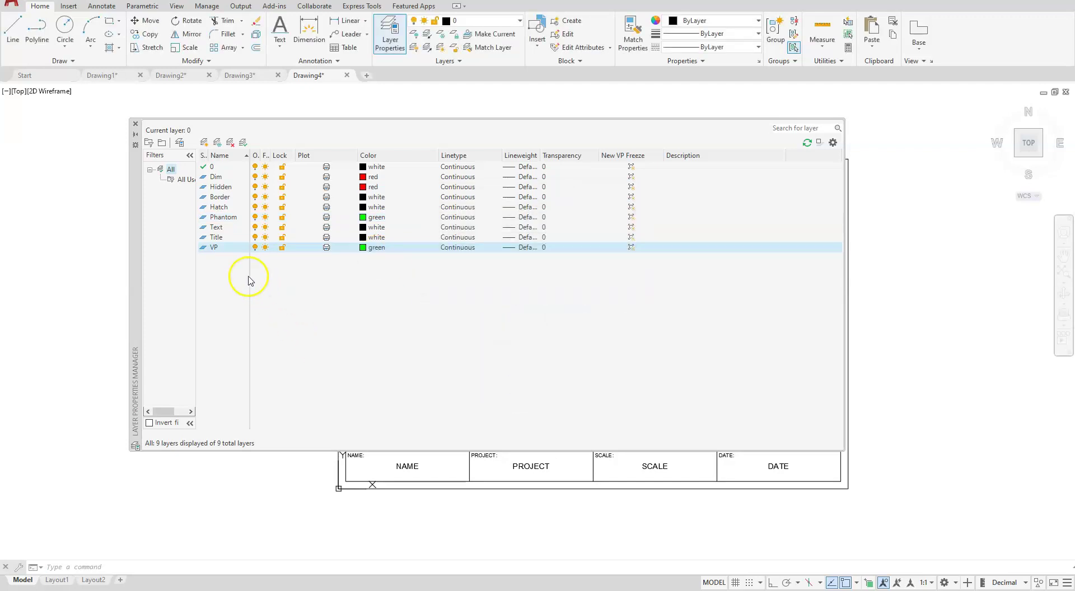
Step: Set the color of the Title layer to magenta
{"action": "left_click", "coordinate": [363, 238]}
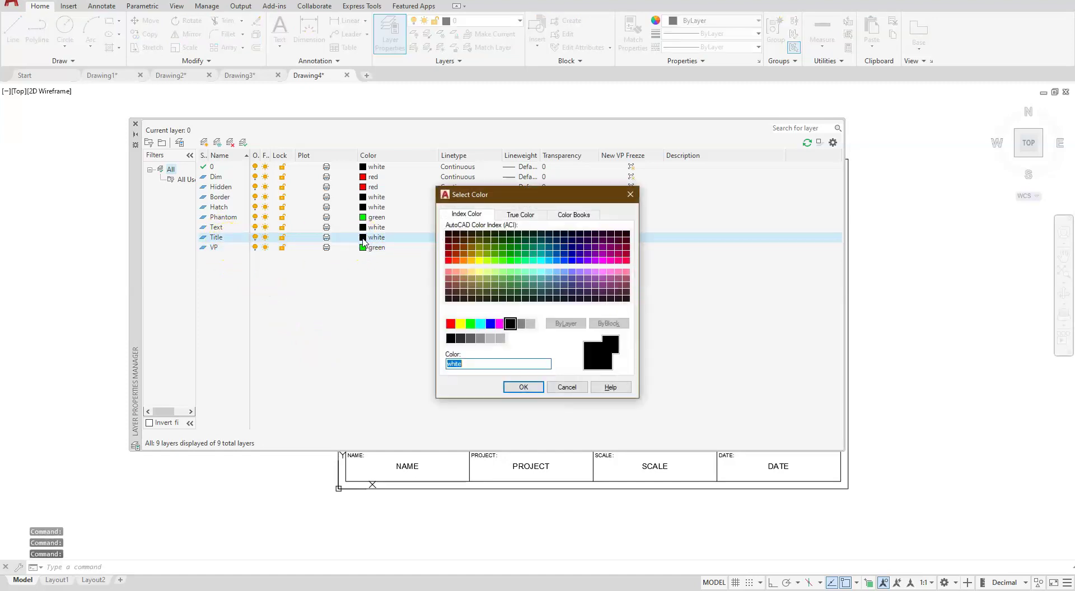
{"action": "left_click", "coordinate": [500, 325]}
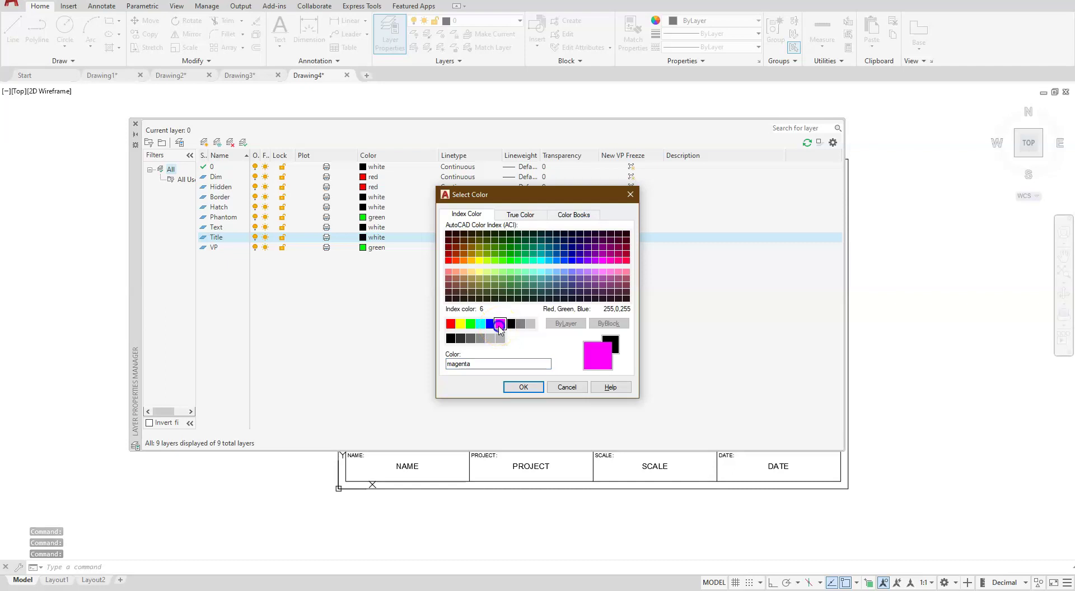
{"action": "left_click", "coordinate": [520, 387]}
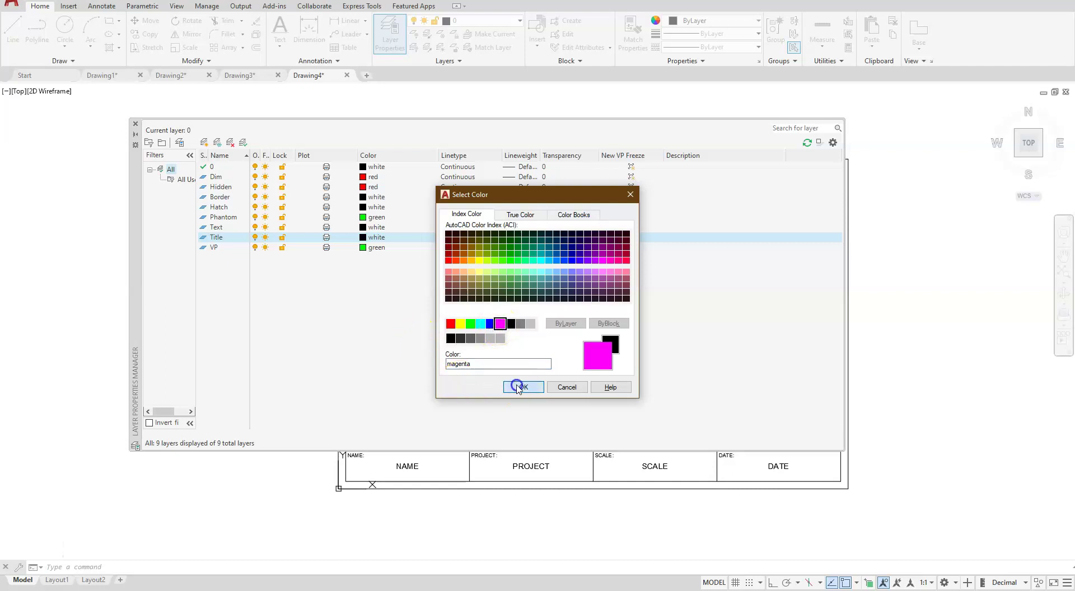
{"action": "left_click", "coordinate": [365, 297]}
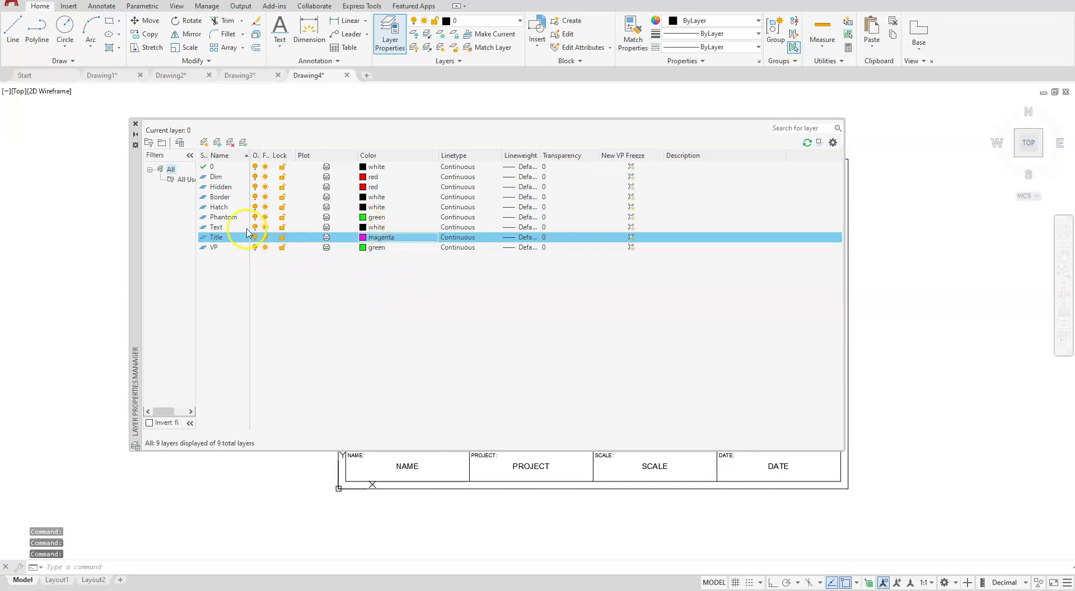
Step: Set the color of the Hatch and Border layers to blue
{"action": "left_click", "coordinate": [364, 207], "text": "ctrl"}
{"action": "left_click", "coordinate": [363, 208]}
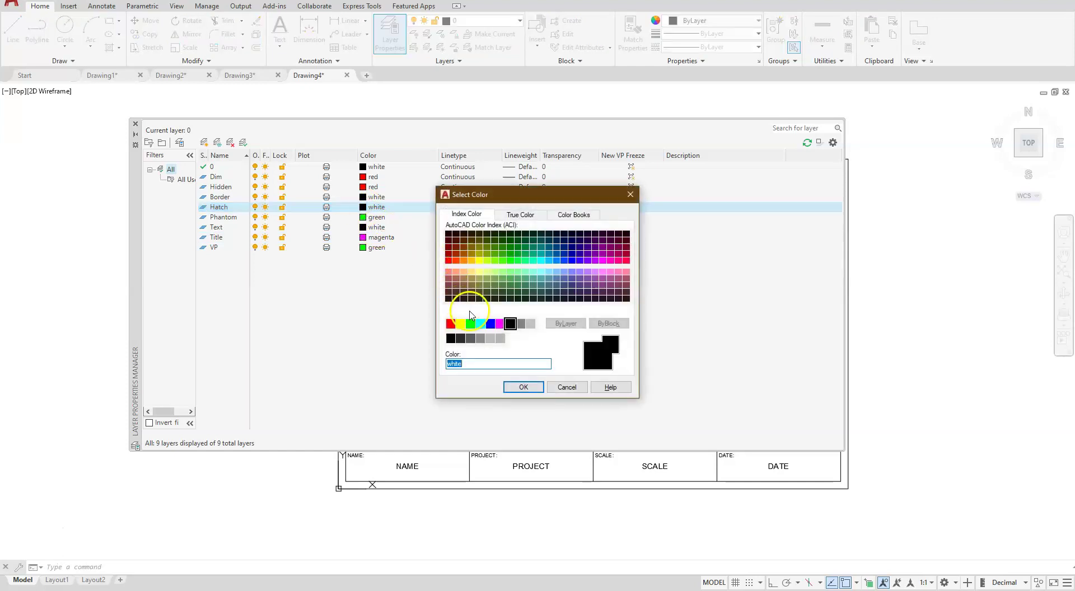
{"action": "left_click", "coordinate": [491, 325]}
{"action": "left_click", "coordinate": [518, 386]}
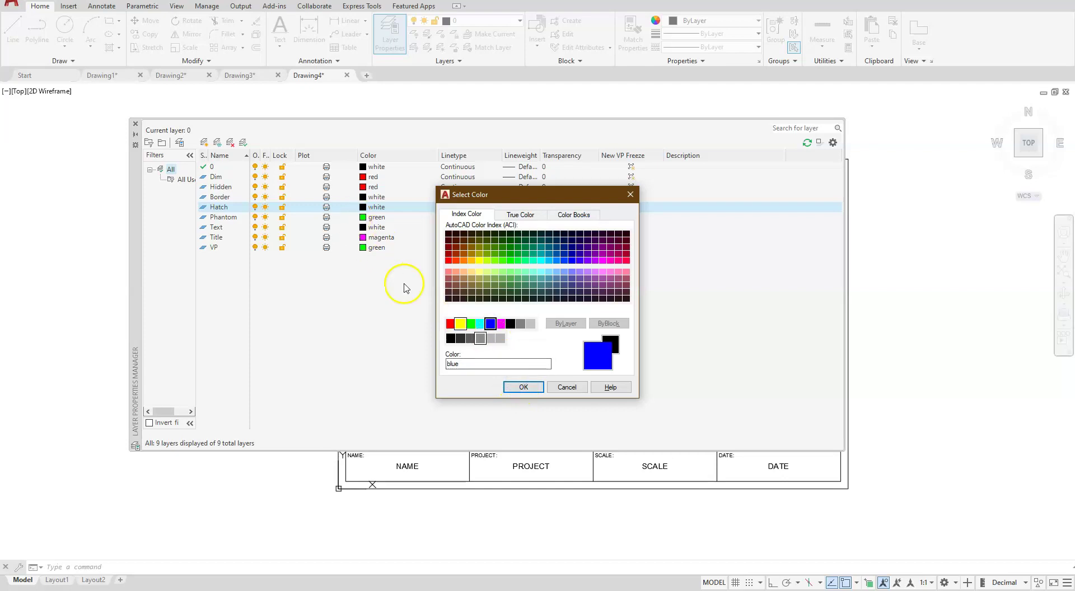
{"action": "left_click", "coordinate": [506, 388]}
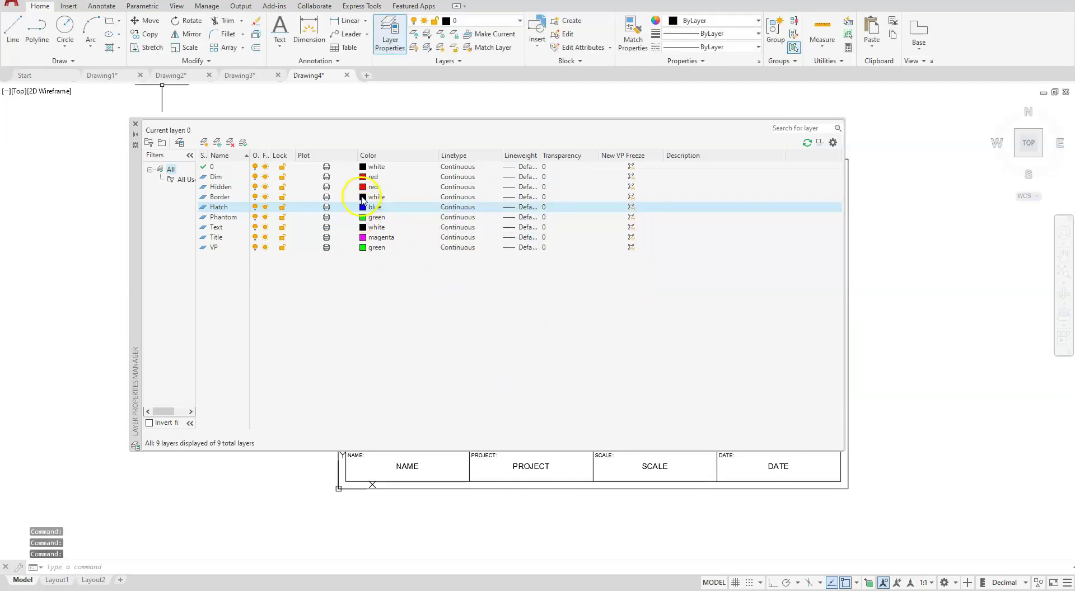
{"action": "left_click", "coordinate": [363, 198]}
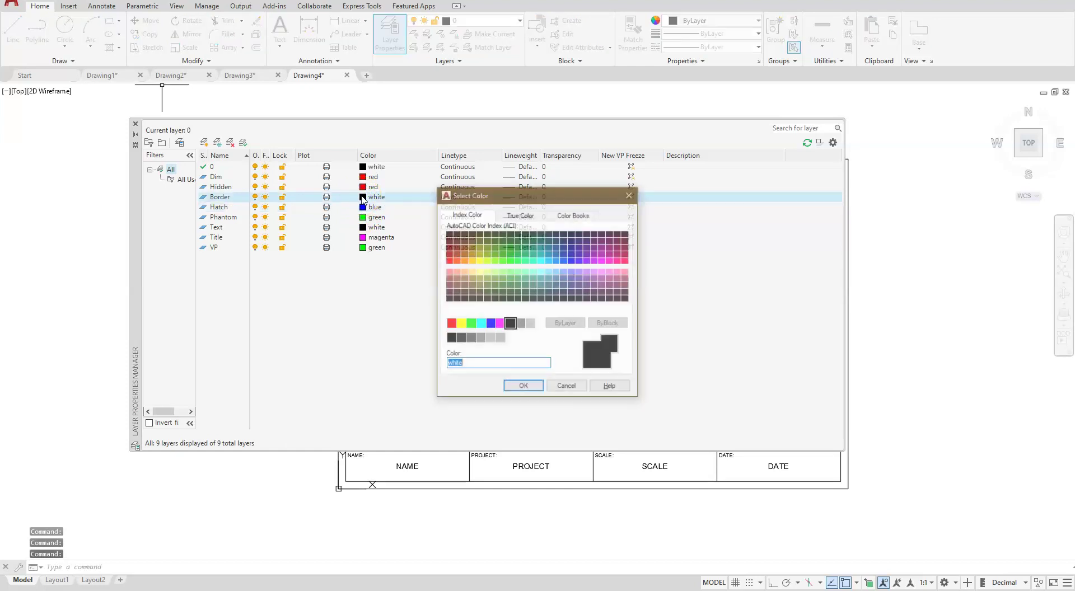
{"action": "left_click", "coordinate": [491, 325]}
{"action": "left_click", "coordinate": [523, 387]}
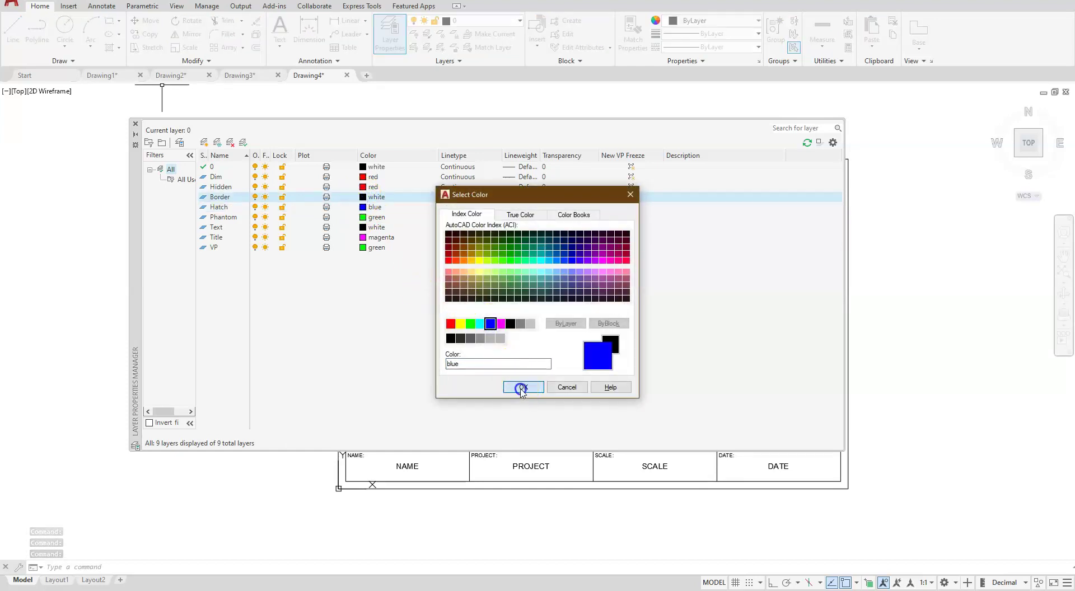
{"action": "left_click", "coordinate": [379, 321]}
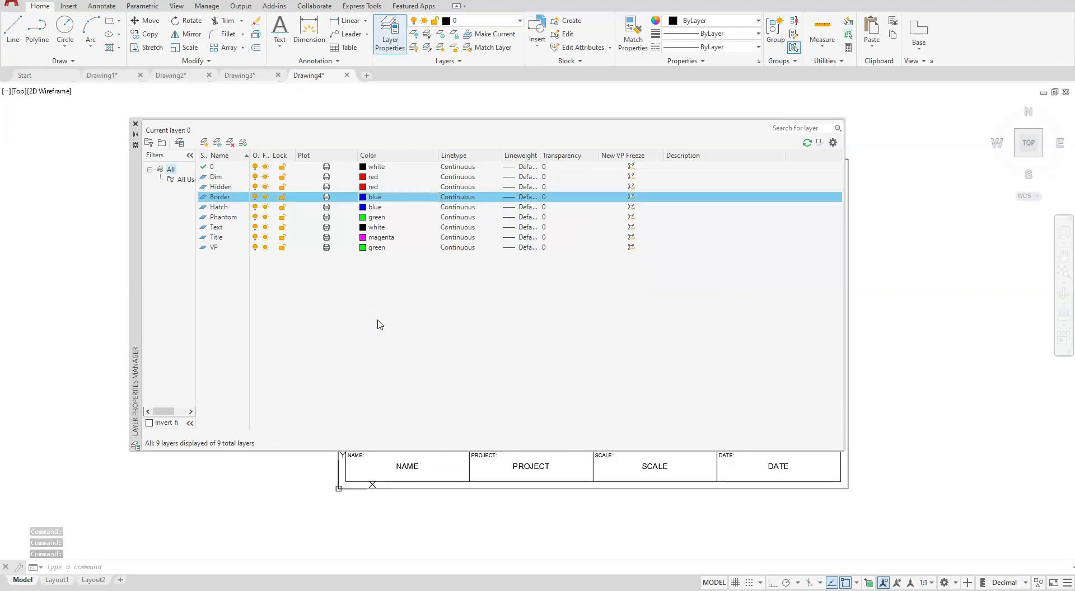
Step: Load the PHANTOM2 linetype from acad.lin and assign it to the Phantom layer
{"action": "left_click", "coordinate": [461, 219]}
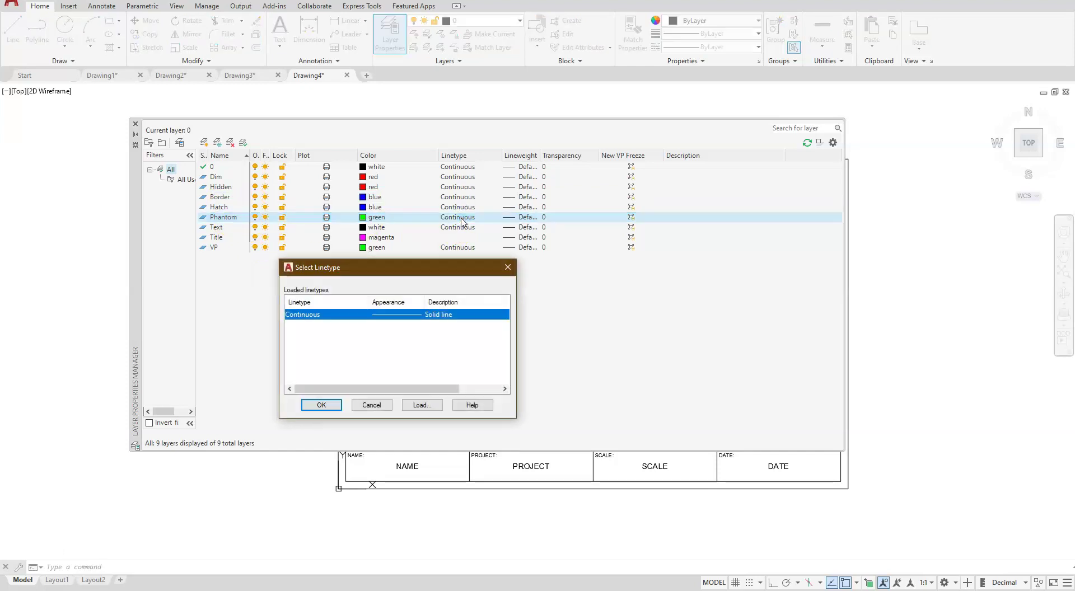
{"action": "left_click", "coordinate": [419, 404]}
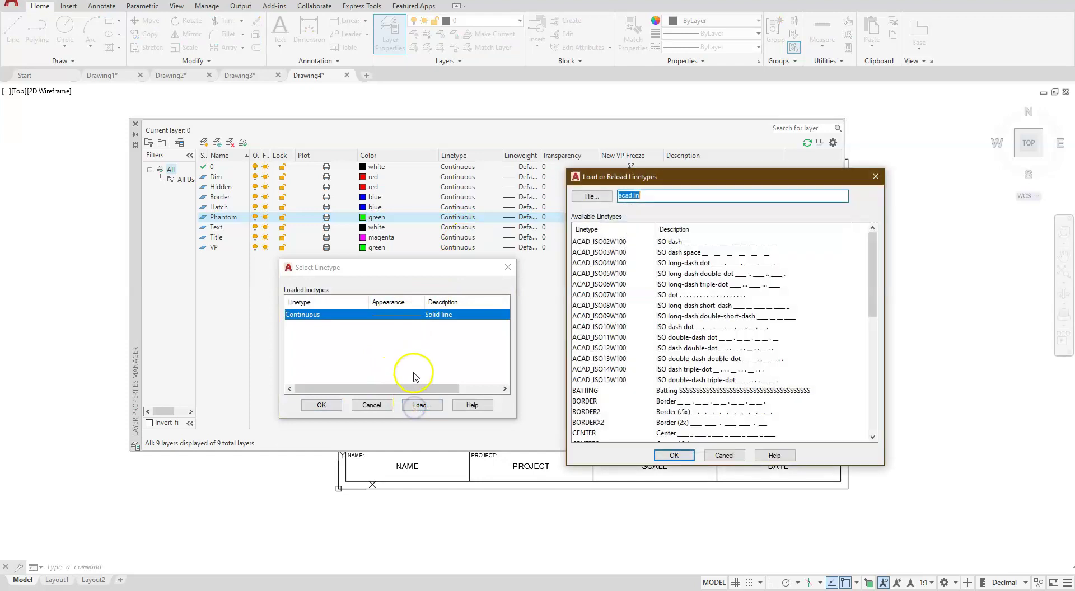
{"action": "scroll", "coordinate": [670, 327], "scroll_direction": "down", "scroll_amount": 3}
{"action": "scroll", "coordinate": [669, 328], "scroll_direction": "down", "scroll_amount": 5}
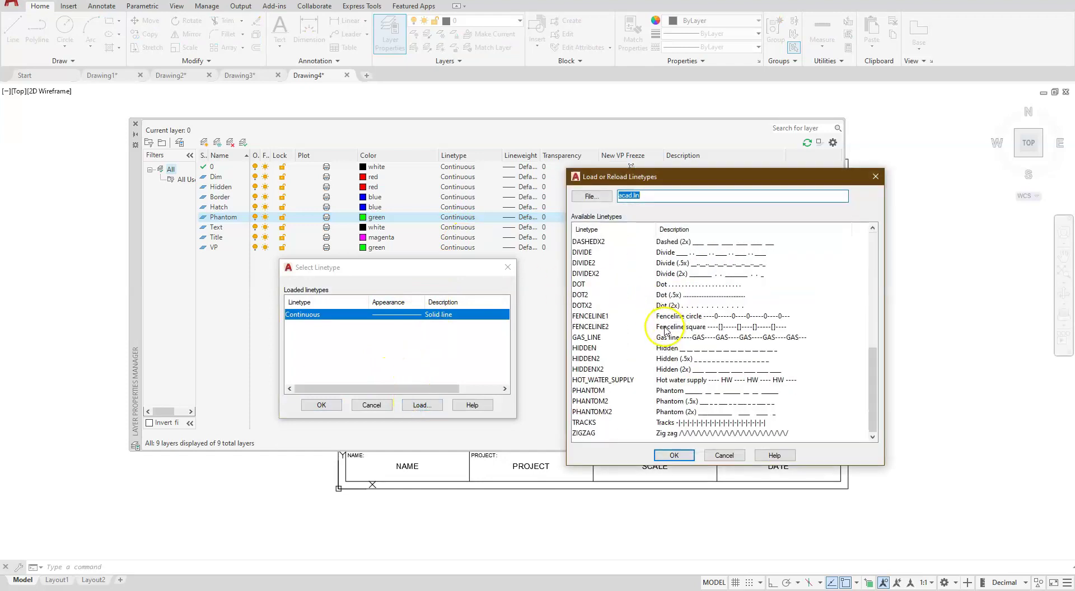
{"action": "left_click", "coordinate": [588, 402]}
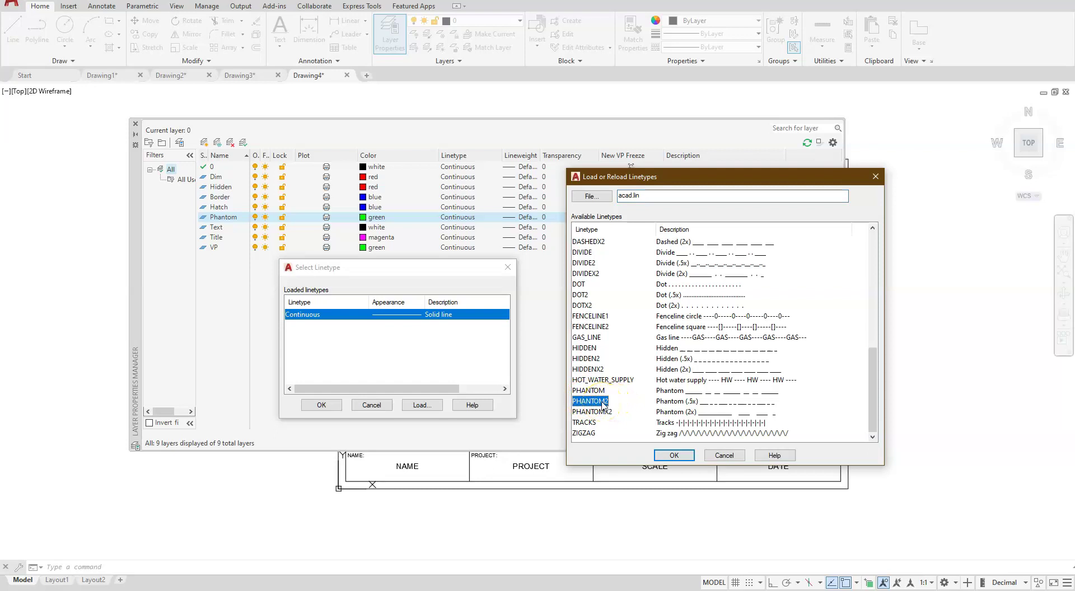
{"action": "left_click", "coordinate": [670, 454]}
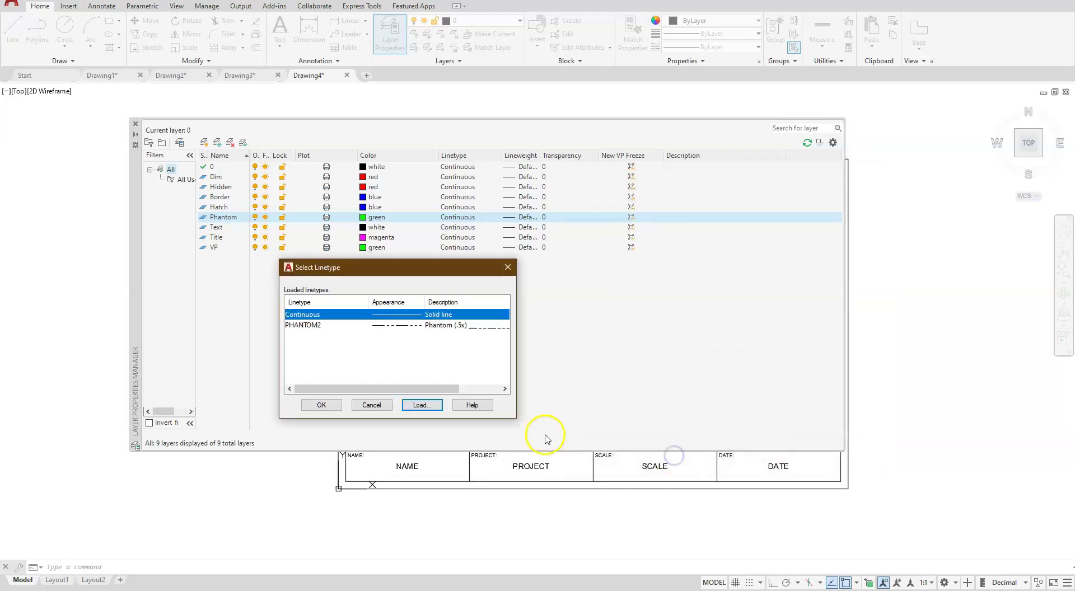
{"action": "left_click", "coordinate": [429, 325]}
{"action": "left_click", "coordinate": [323, 404]}
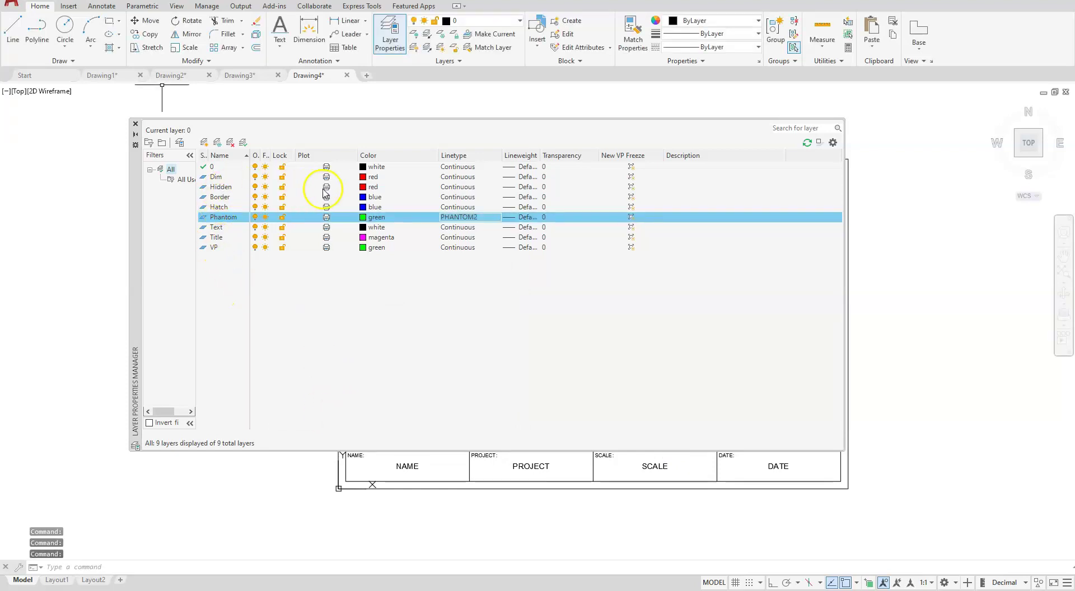
Step: Load the HIDDEN2 linetype from acad.lin and assign it to the Hidden layer
{"action": "left_click", "coordinate": [458, 188]}
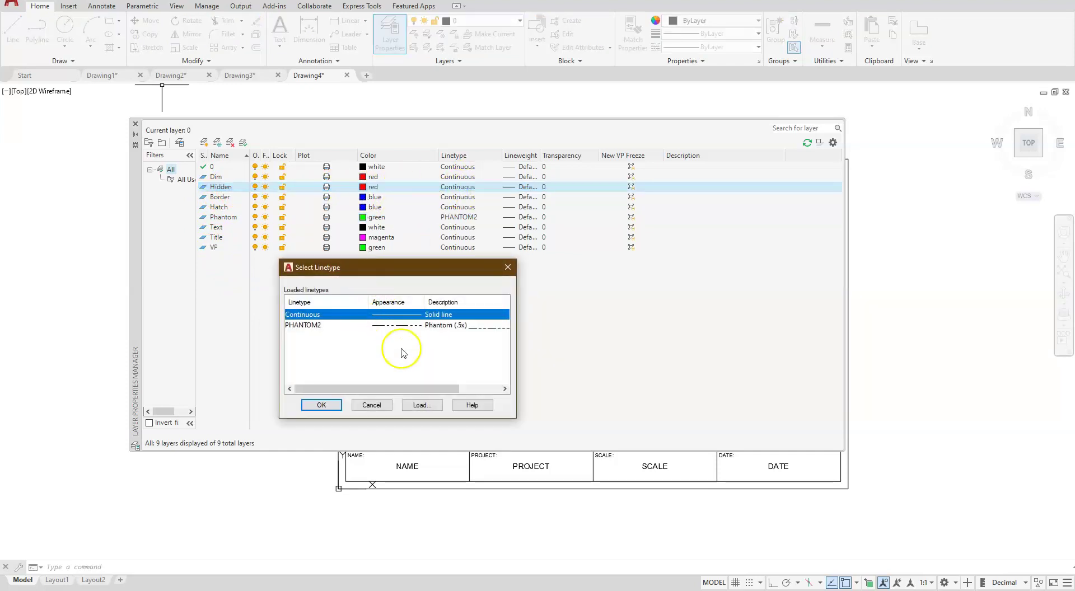
{"action": "left_click", "coordinate": [420, 407]}
{"action": "scroll", "coordinate": [644, 330], "scroll_direction": "down", "scroll_amount": 9}
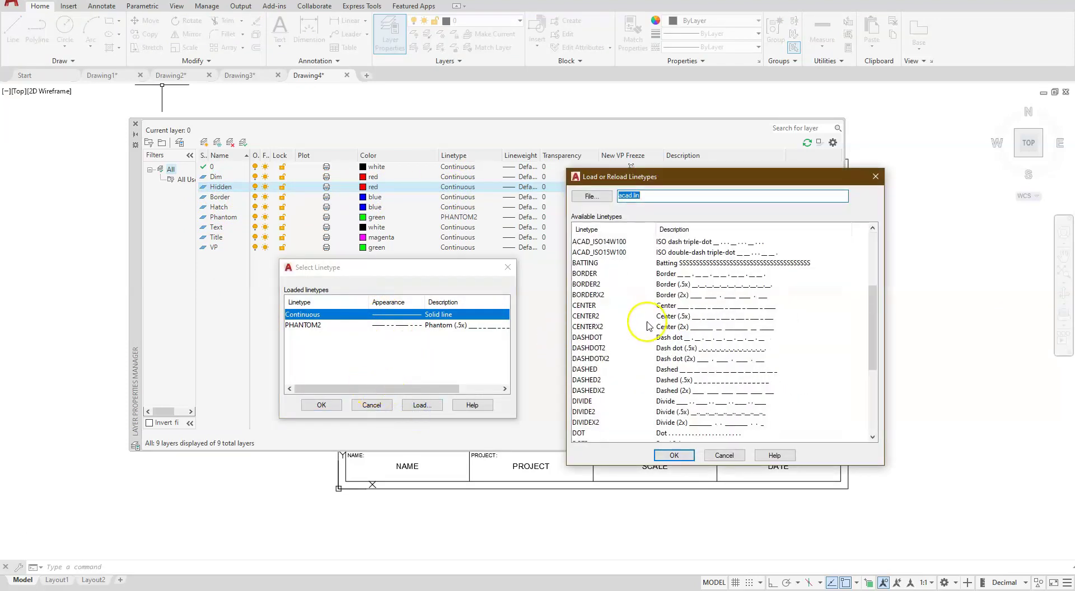
{"action": "scroll", "coordinate": [641, 331], "scroll_direction": "up", "scroll_amount": 1}
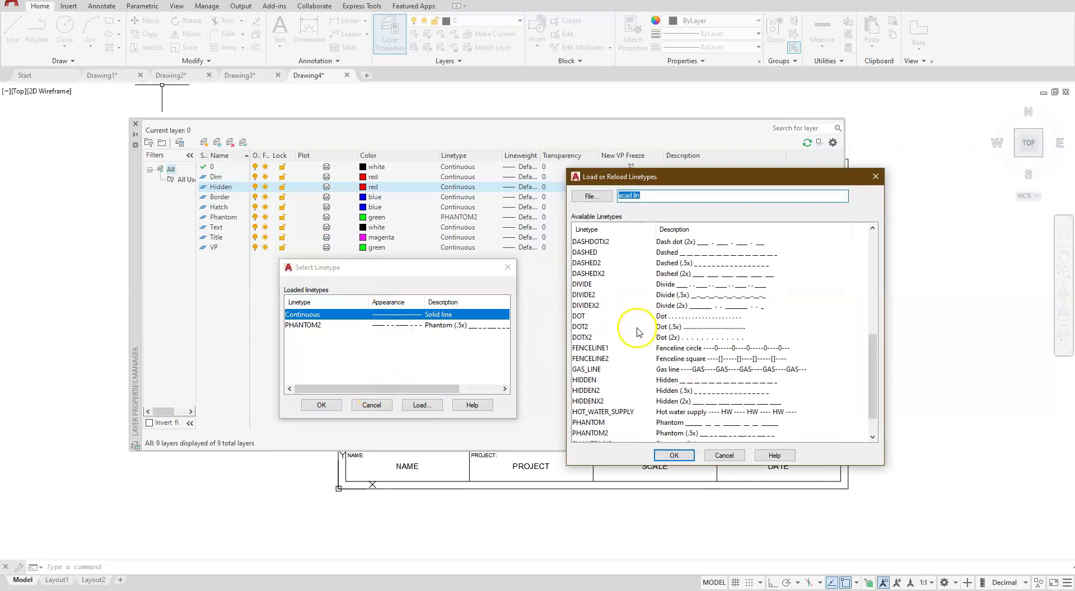
{"action": "left_click", "coordinate": [582, 391]}
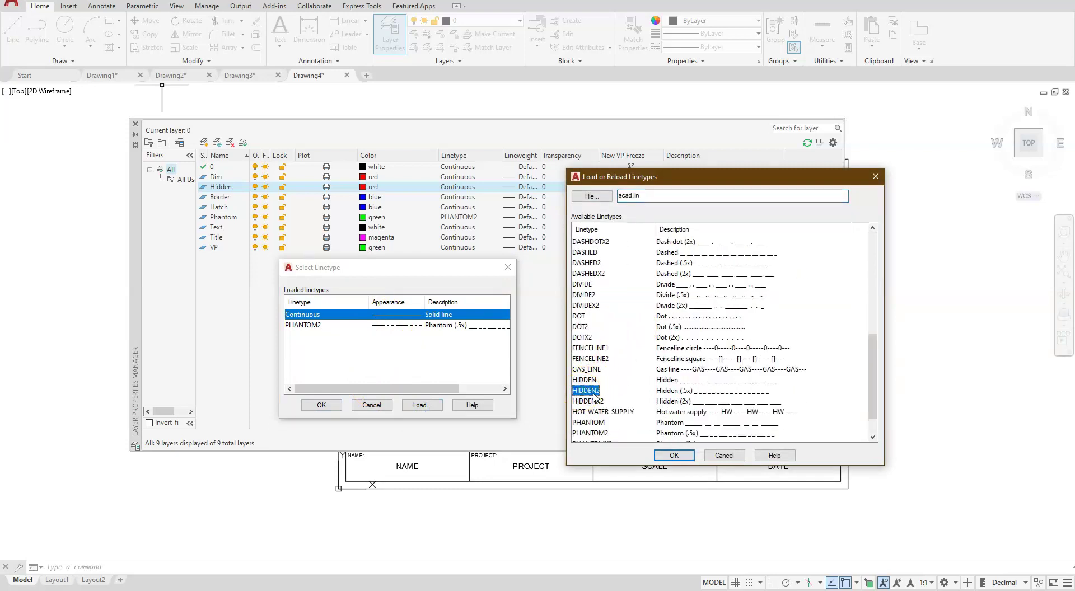
{"action": "left_click", "coordinate": [674, 455]}
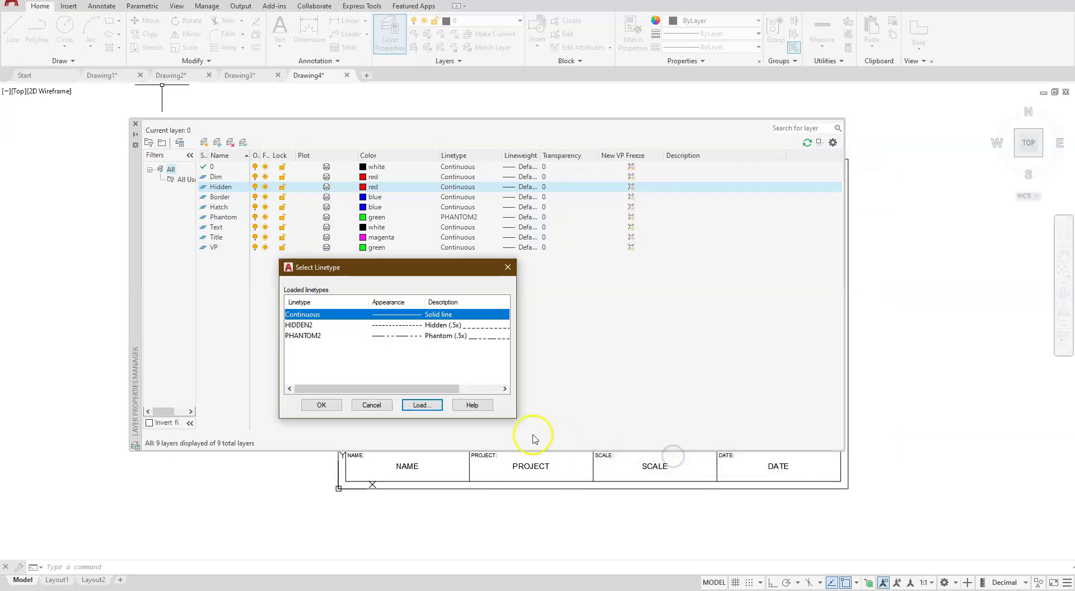
{"action": "left_click", "coordinate": [420, 329]}
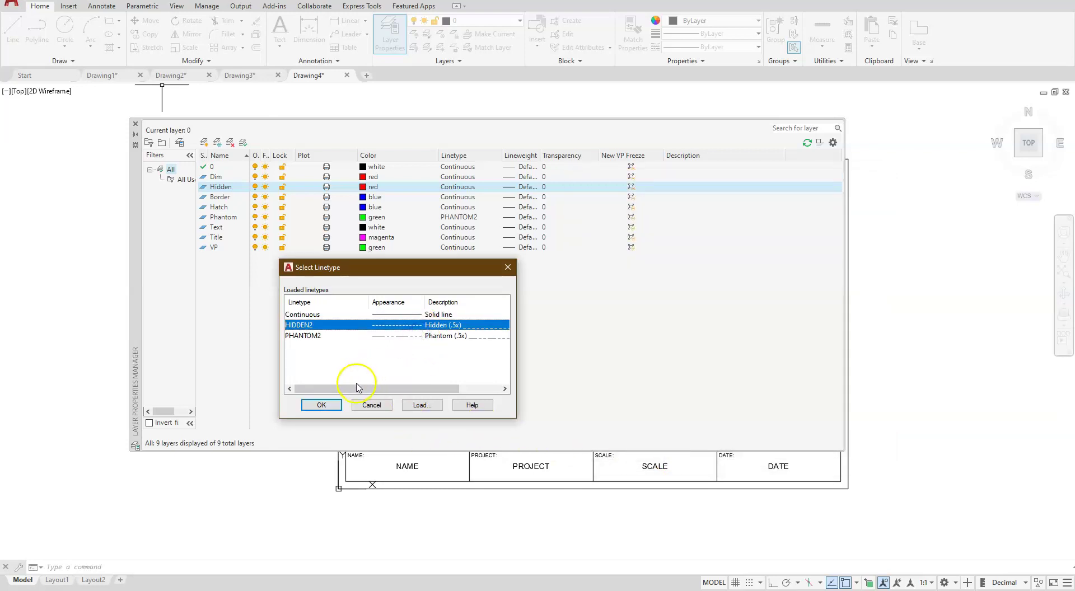
{"action": "left_click", "coordinate": [323, 405]}
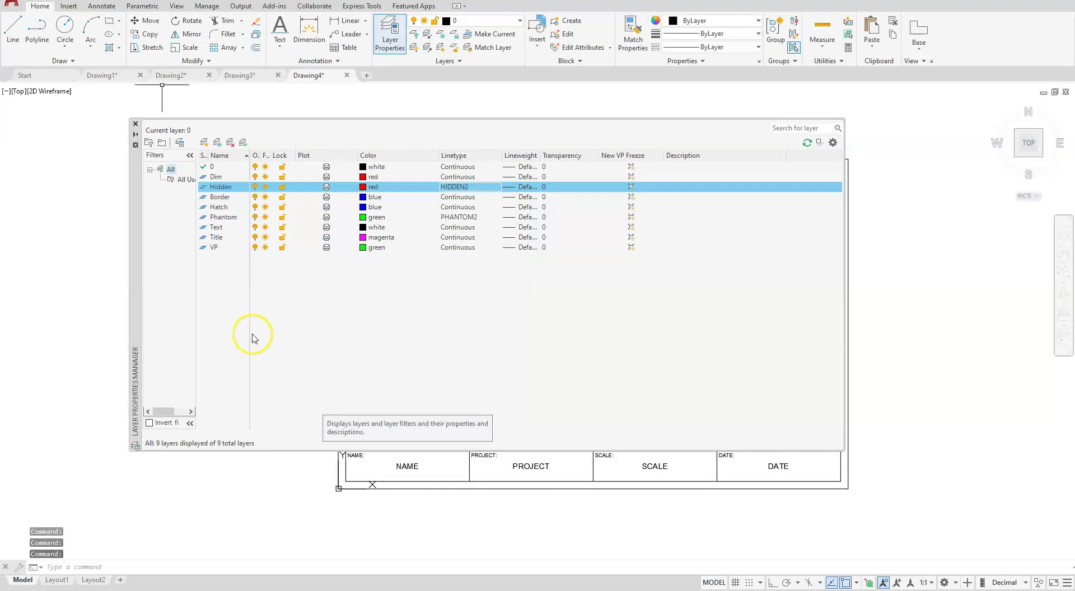
Step: Assign the already loaded HIDDEN2 linetype to the Border layer
{"action": "left_click", "coordinate": [229, 200]}
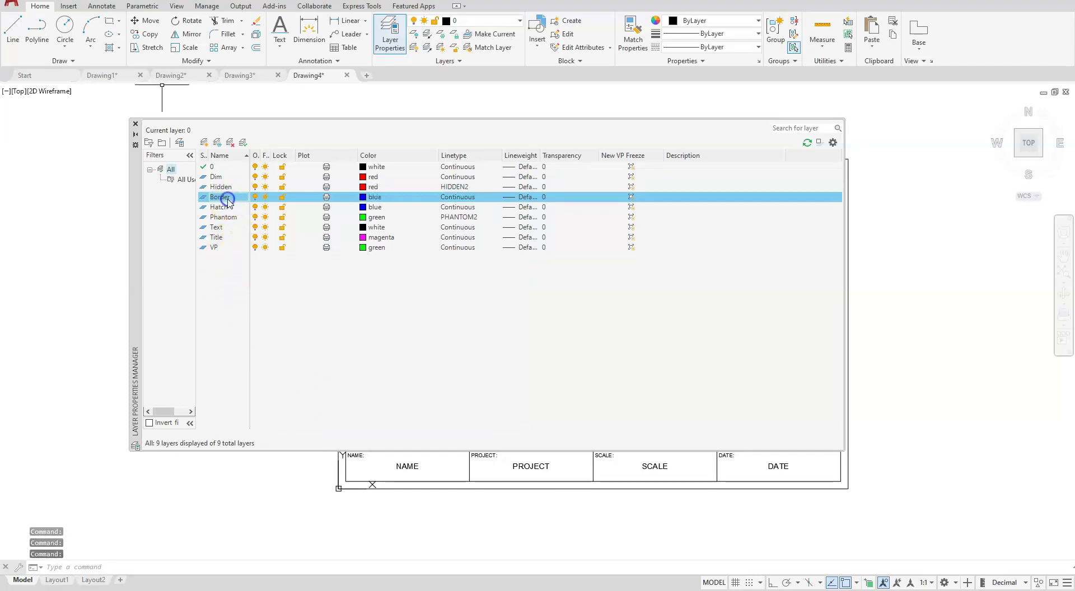
{"action": "left_click", "coordinate": [459, 198]}
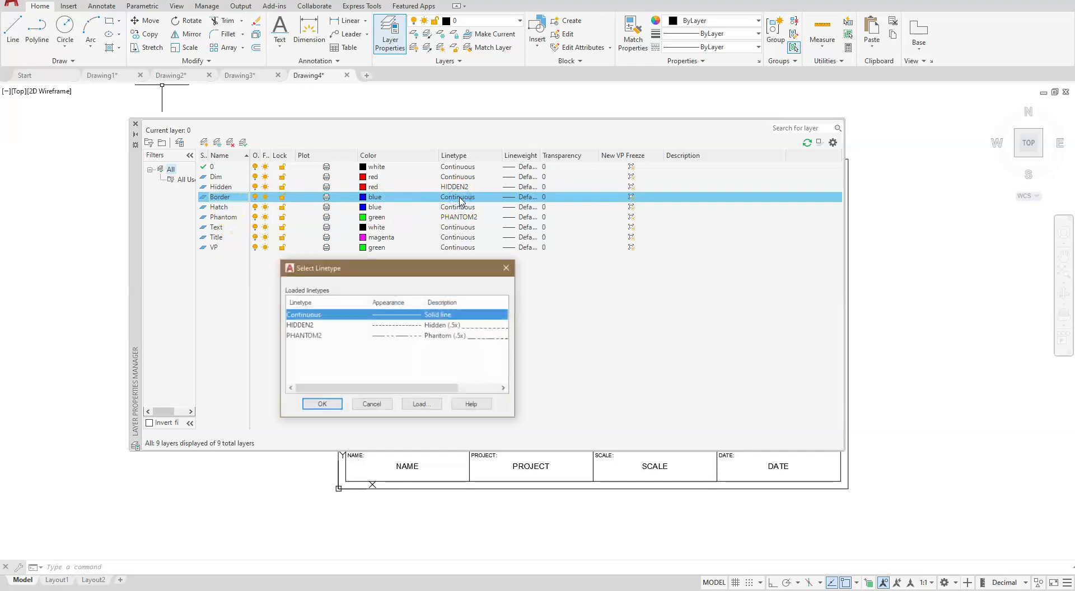
{"action": "left_click", "coordinate": [420, 326]}
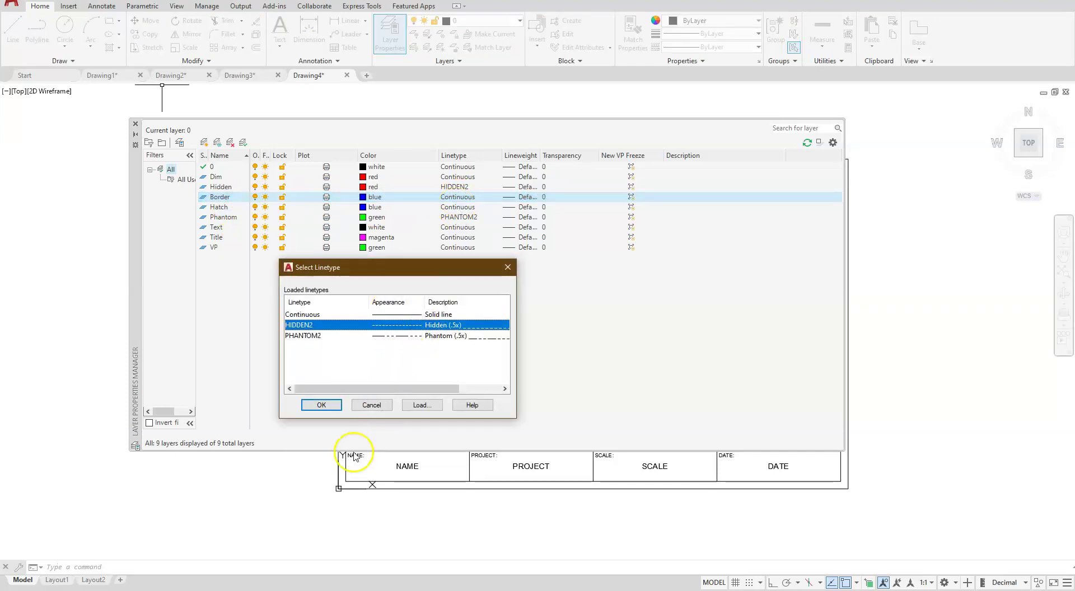
{"action": "left_click", "coordinate": [330, 404]}
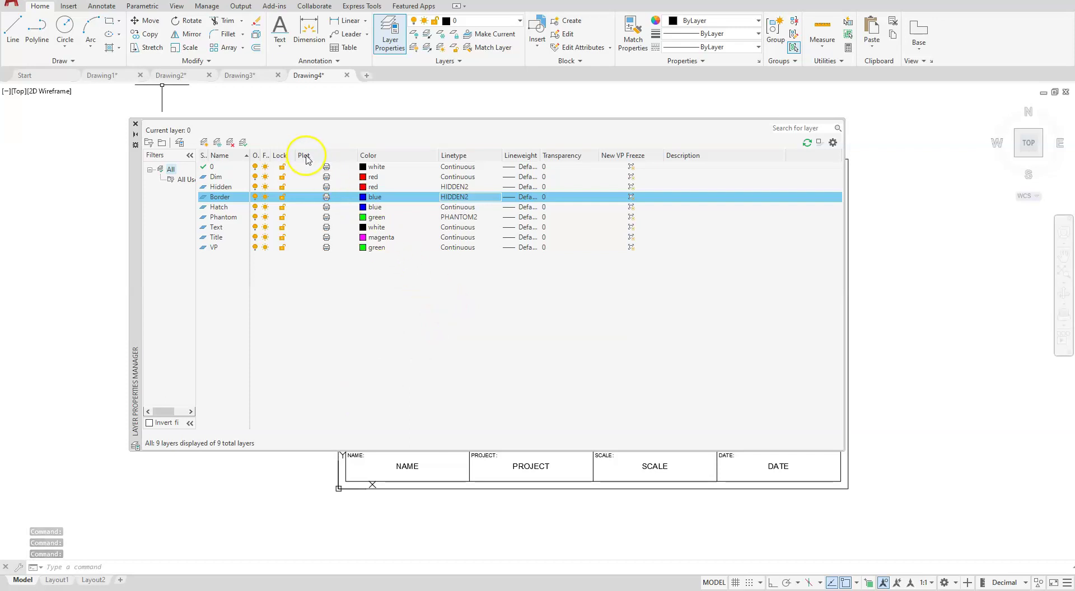
Step: Make the VP and Border layers non-plotting and close the layer manager
{"action": "left_click", "coordinate": [326, 246]}
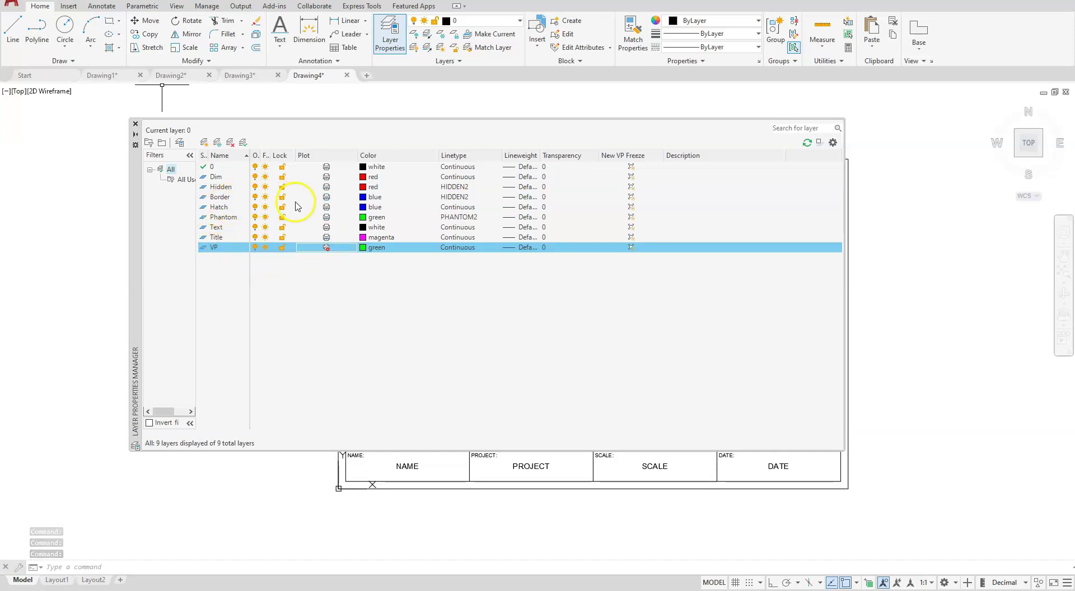
{"action": "left_click", "coordinate": [327, 198]}
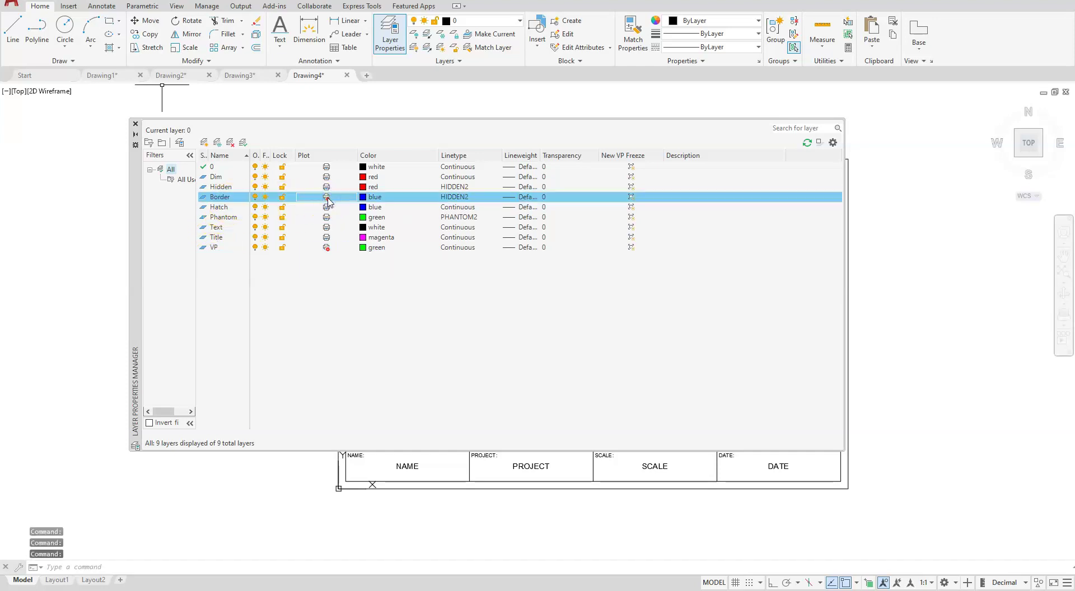
{"action": "left_click", "coordinate": [327, 198]}
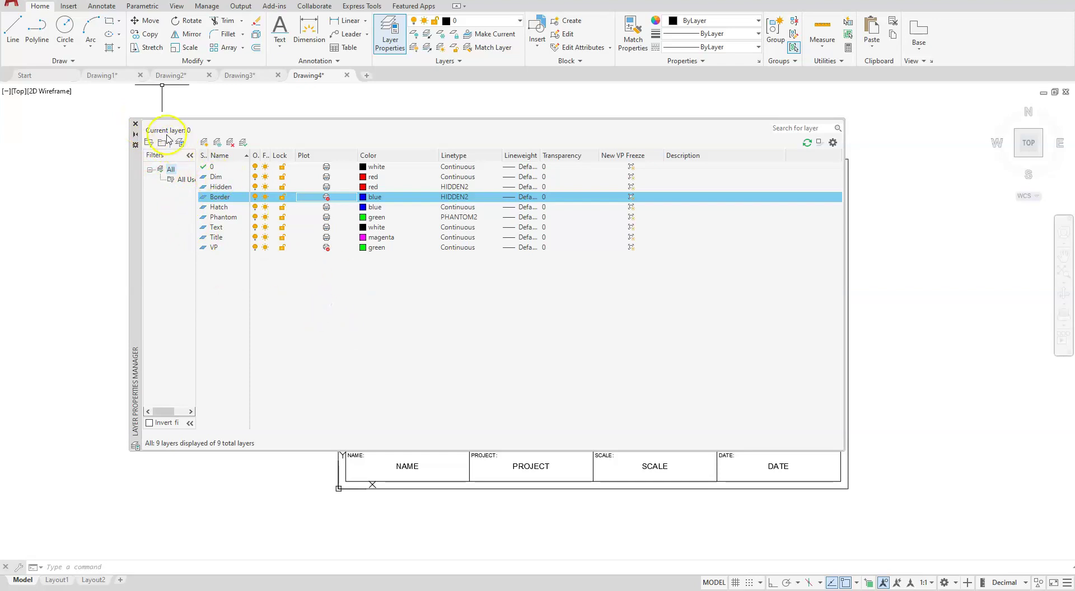
{"action": "left_click", "coordinate": [135, 125]}
Step: Move the entire title block, including its frames, labels and attributes, to the Title layer
{"action": "left_click", "coordinate": [228, 138]}
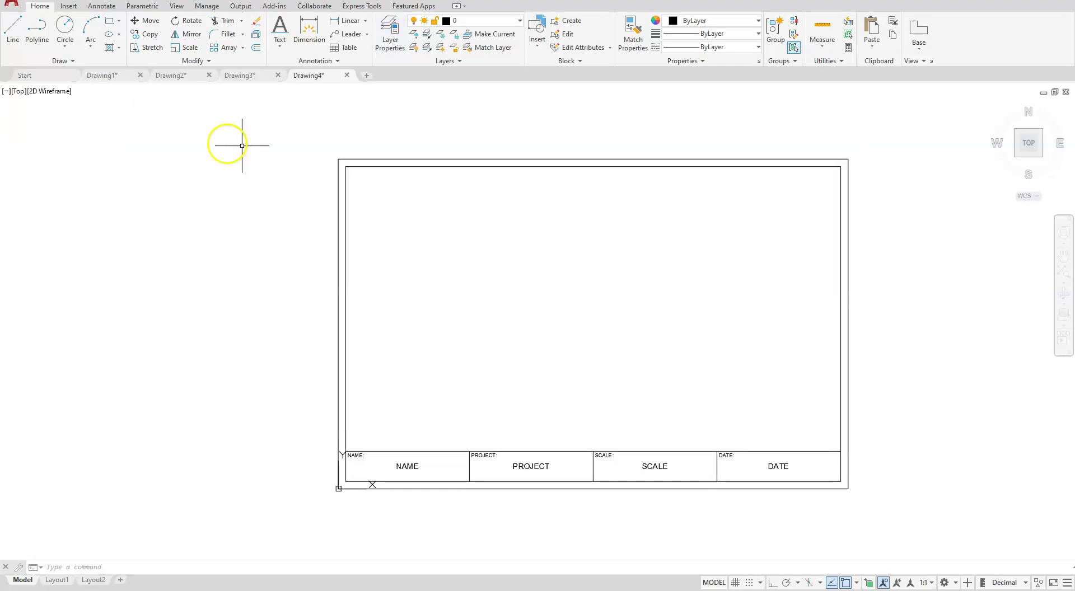
{"action": "left_click", "coordinate": [291, 135]}
{"action": "left_click", "coordinate": [298, 134]}
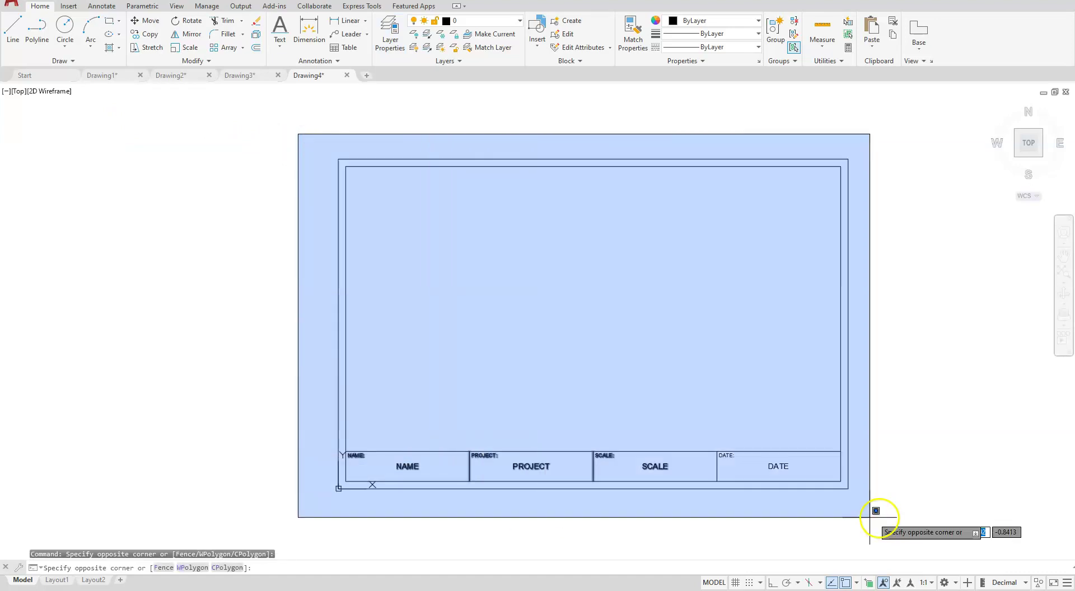
{"action": "left_click", "coordinate": [935, 518]}
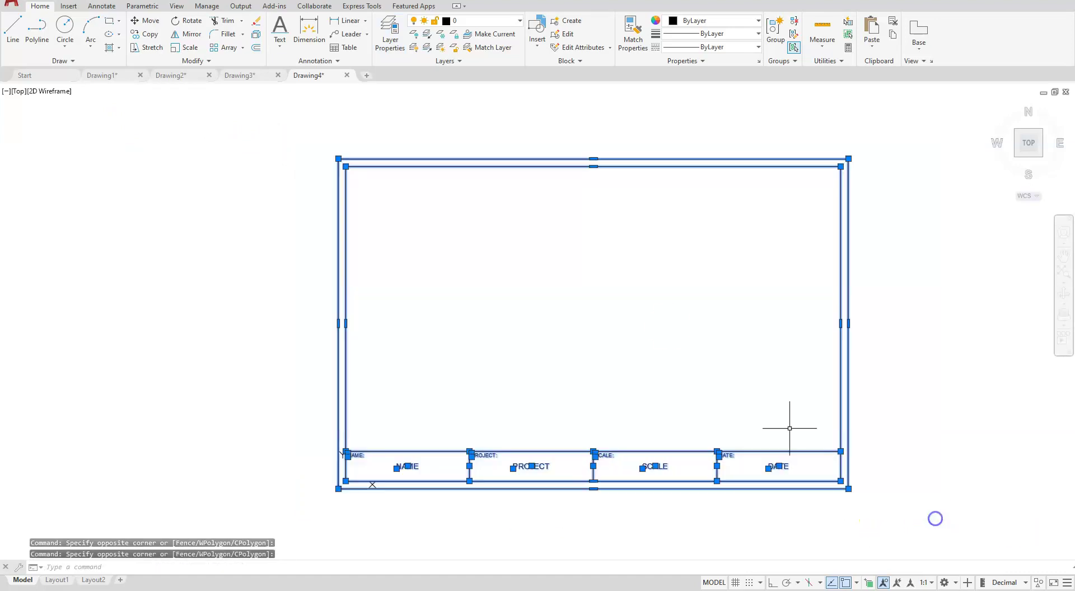
{"action": "left_click", "coordinate": [521, 22]}
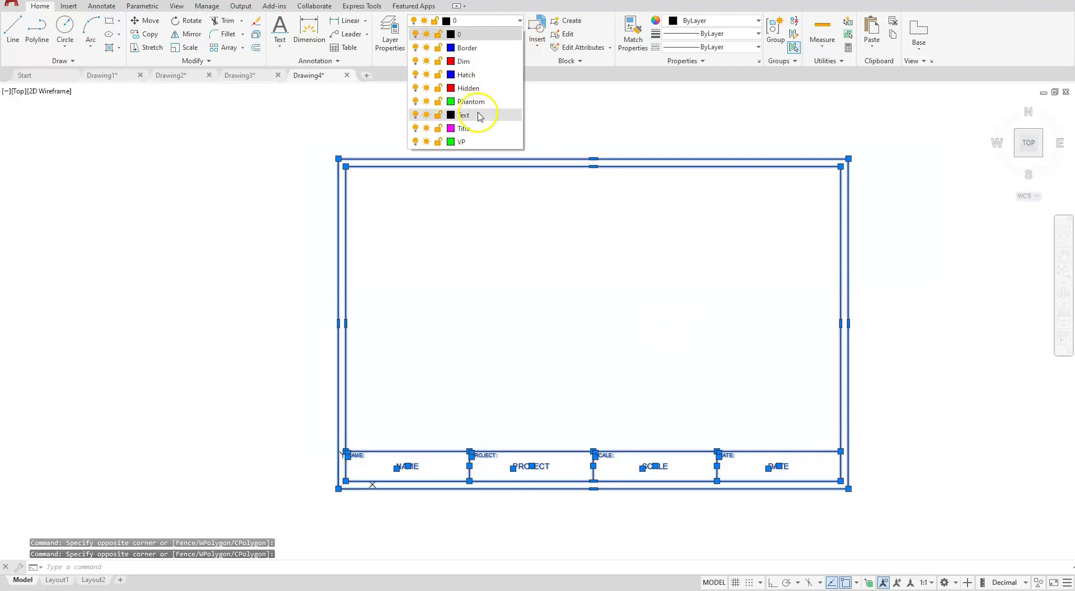
{"action": "left_click", "coordinate": [480, 129]}
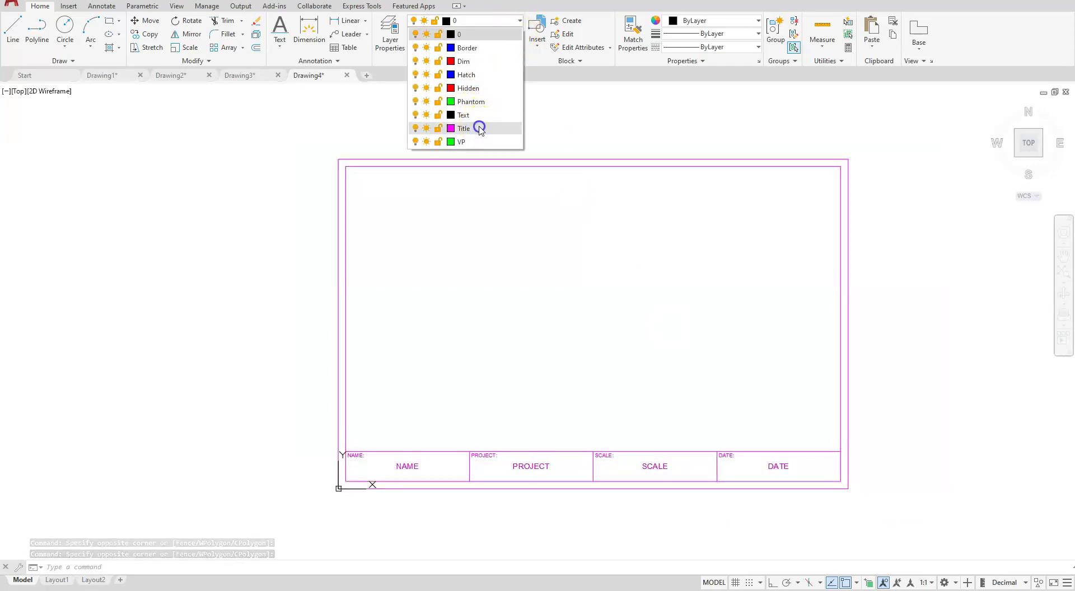
{"action": "key", "text": "ctrl+a"}
{"action": "key", "text": "Escape"}
{"action": "key", "text": "Escape"}
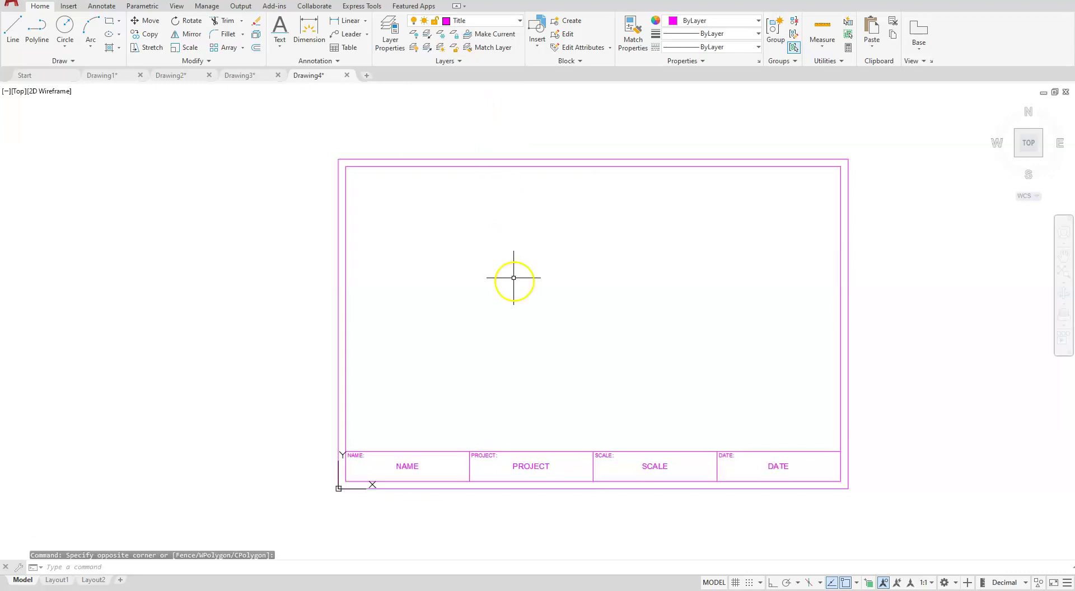
Step: Move the outer rectangle of the title block to the Border layer and clear the selection
{"action": "left_click", "coordinate": [553, 158]}
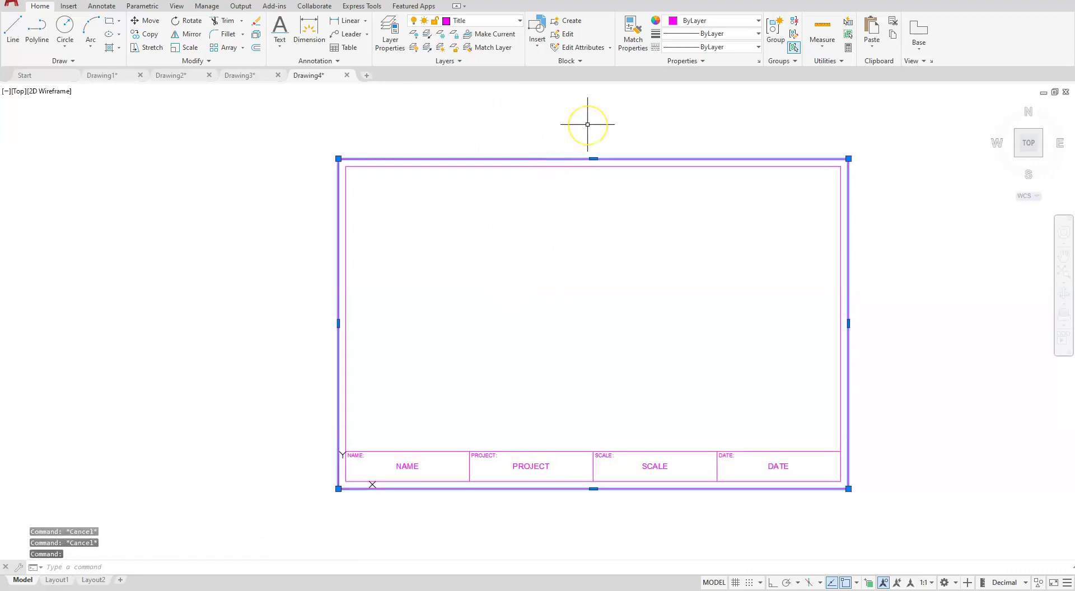
{"action": "left_click", "coordinate": [519, 21]}
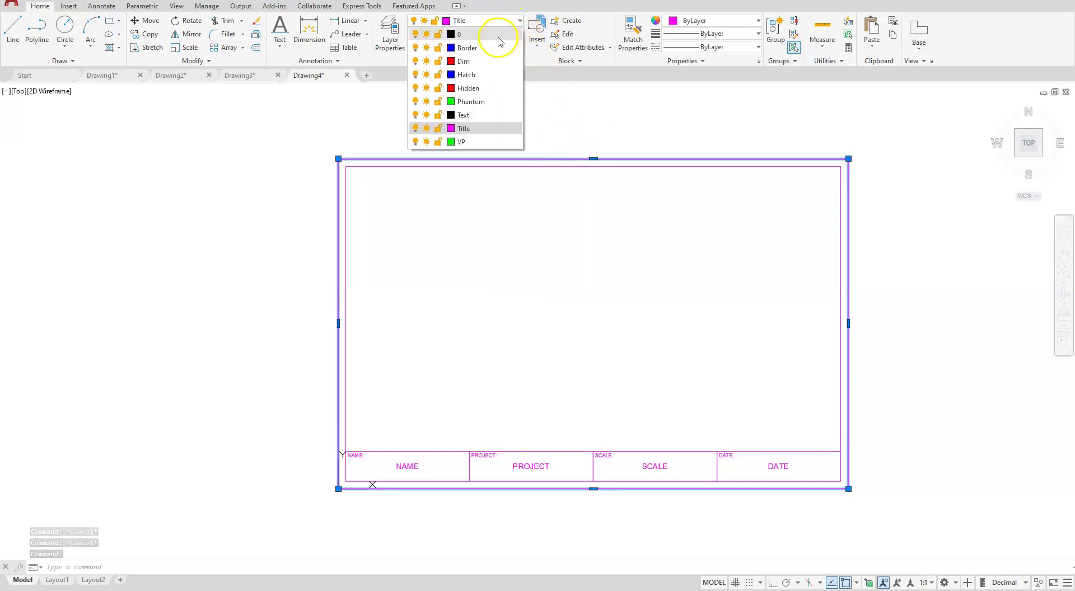
{"action": "left_click", "coordinate": [464, 49]}
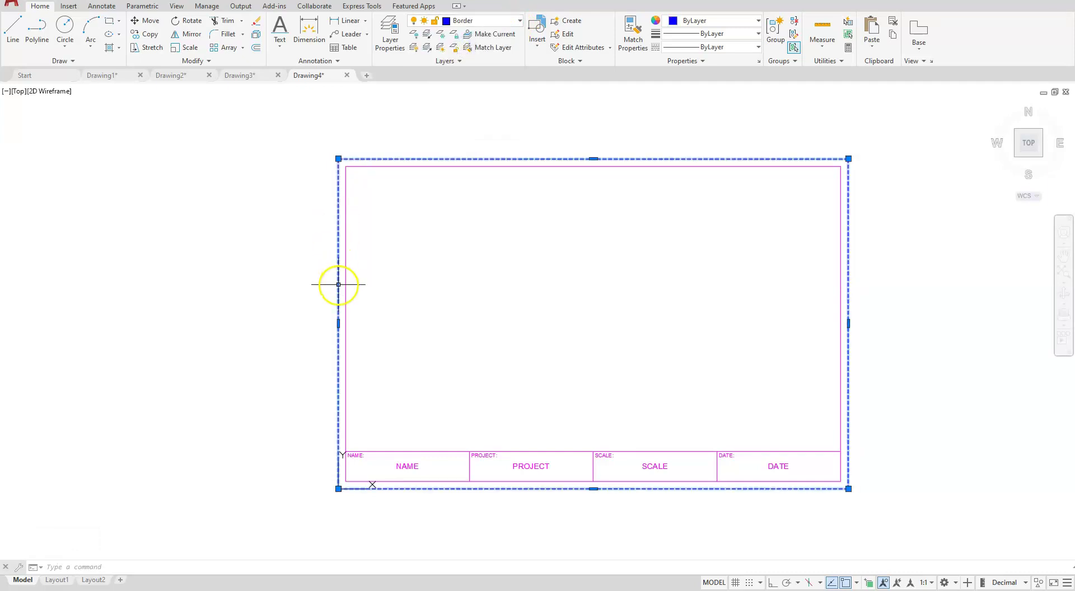
{"action": "key", "text": "Escape"}
{"action": "key", "text": "Escape"}
{"action": "key", "text": "Escape"}
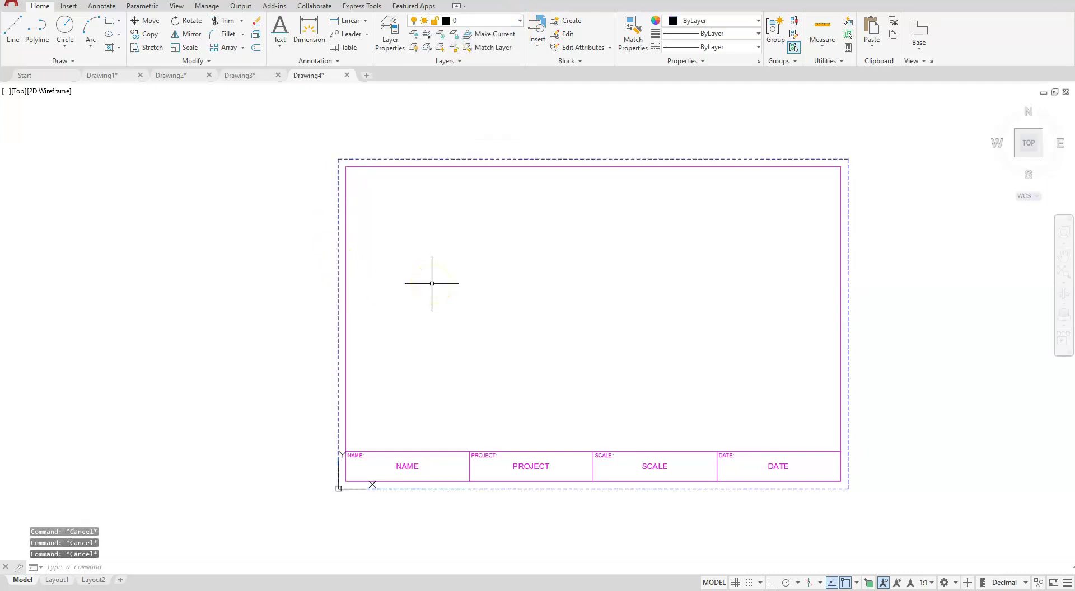